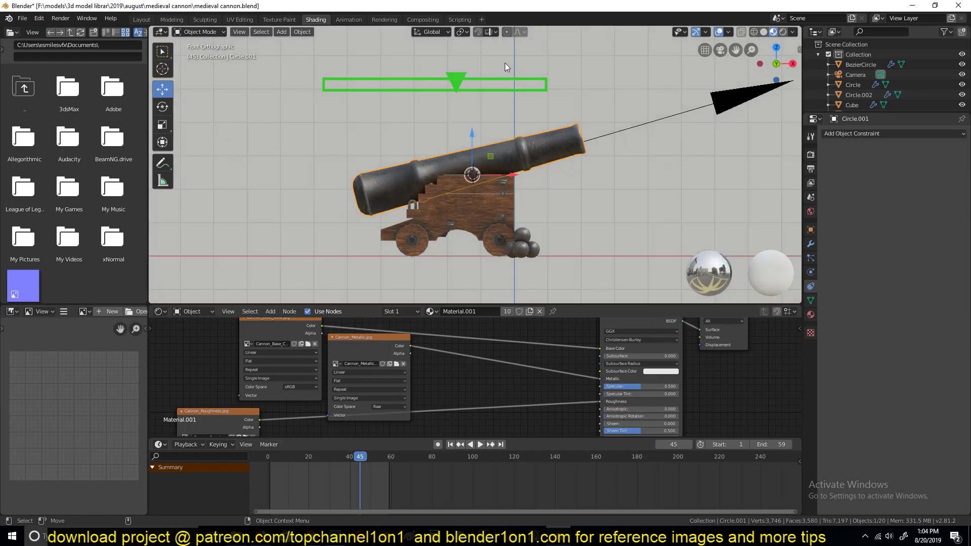
# Slide the triangle marker along the bar and try a barrel rotation to test the aiming.
pyautogui.click(472, 102)
pyautogui.moveTo(515, 107); pyautogui.dragTo(426, 115)
pyautogui.click(622, 155)
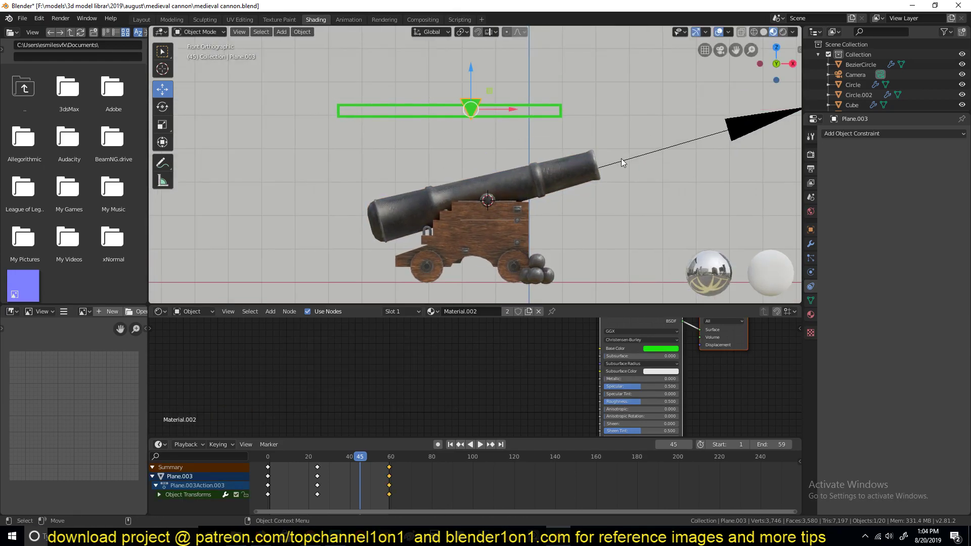
pyautogui.press('r')
pyautogui.press('Escape')
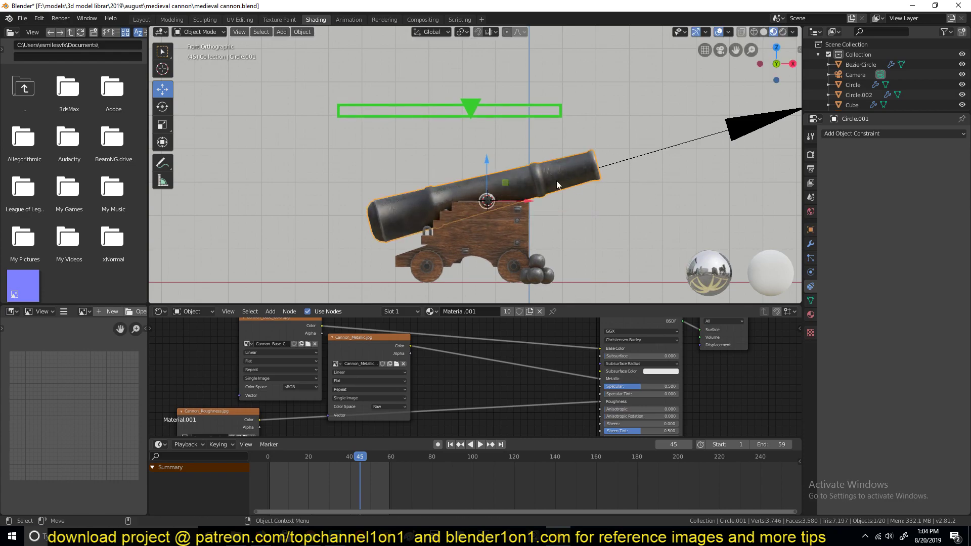
# Rotate the aiming arrow empty, then try rotating the barrel again and cancel.
pyautogui.click(639, 152)
pyautogui.press('r')
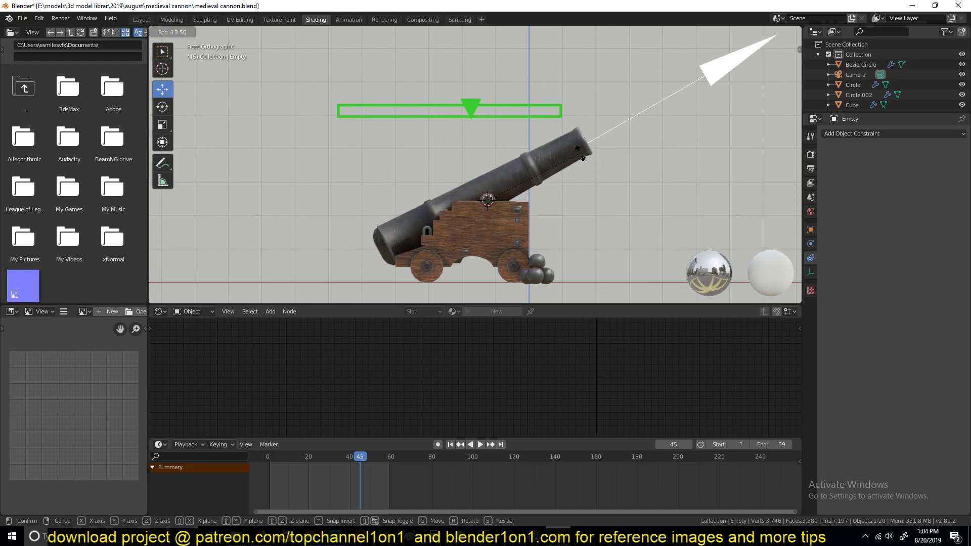
pyautogui.click(580, 160)
pyautogui.click(580, 160)
pyautogui.press('r')
pyautogui.press('Escape')
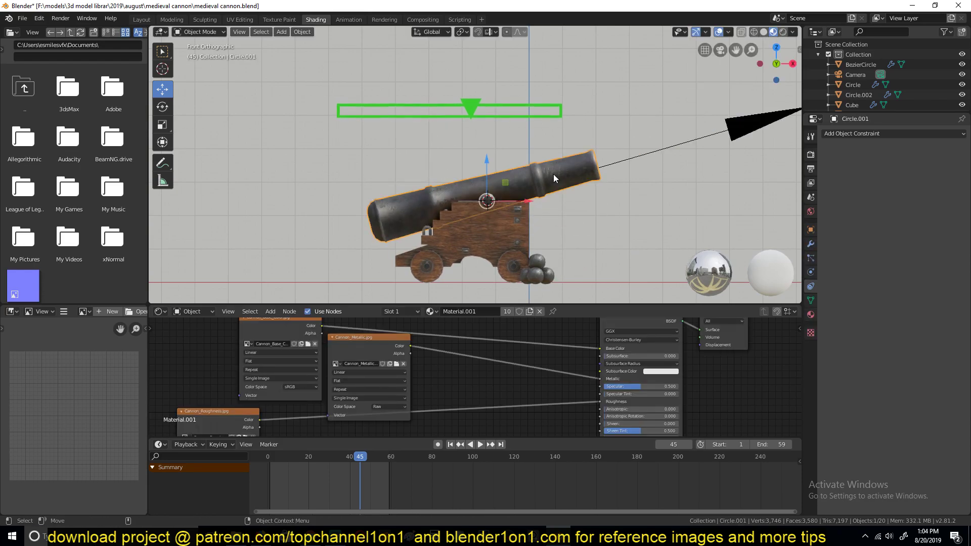
# Move the triangle marker along X to the bar's centre and save medieval cannon.blend.
pyautogui.click(489, 119)
pyautogui.press('g')
pyautogui.press('x')
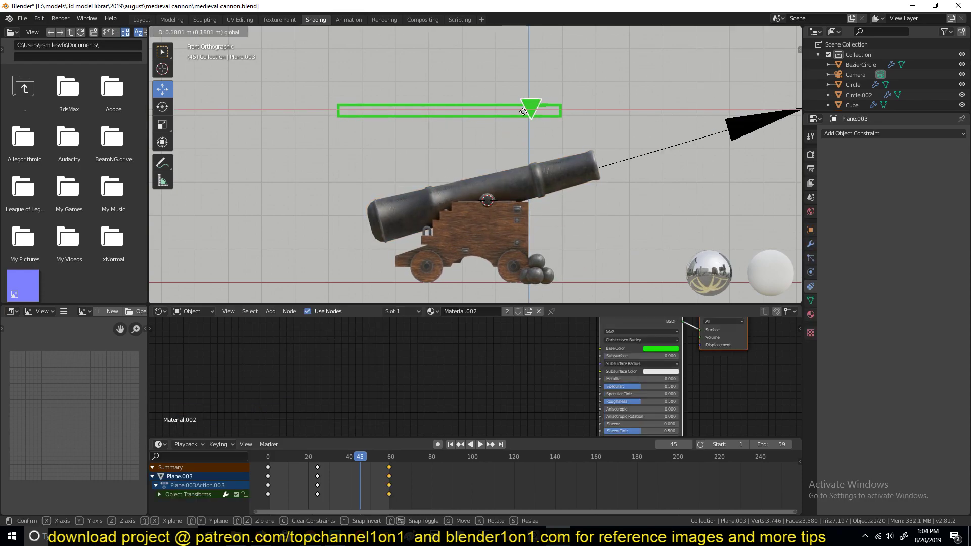
pyautogui.click(430, 115)
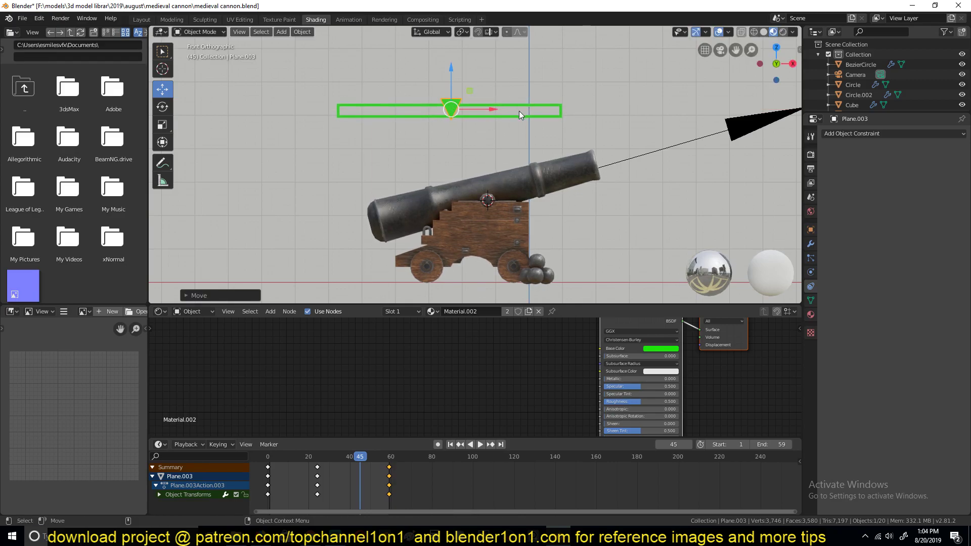
pyautogui.hotkey('ctrl', 's')
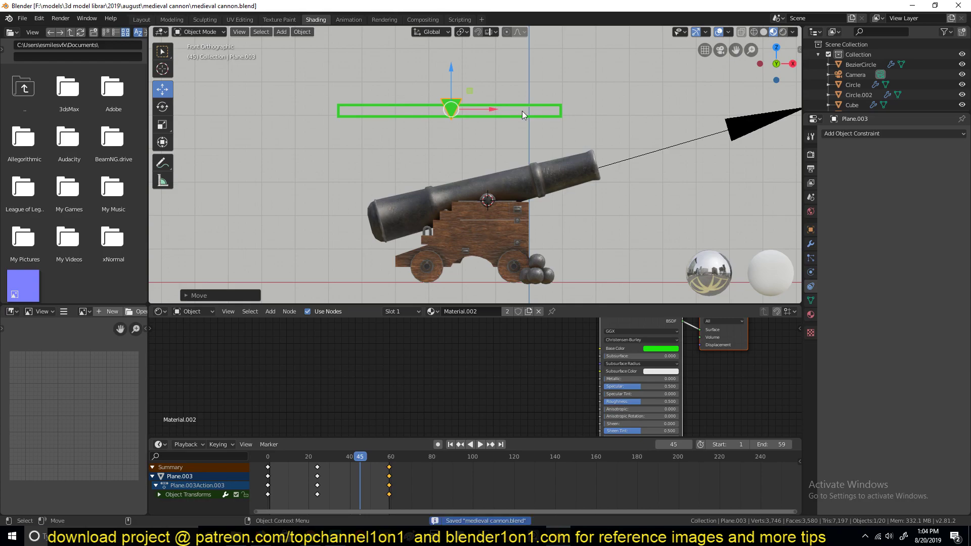
# Orbit around the cannon to view its muzzle end, briefly checking the browser.
pyautogui.click(578, 124)
pyautogui.moveTo(525, 154); pyautogui.dragTo(470, 207, button='middle')
pyautogui.scroll(4, 488, 112)
pyautogui.scroll(-2, 489, 122)
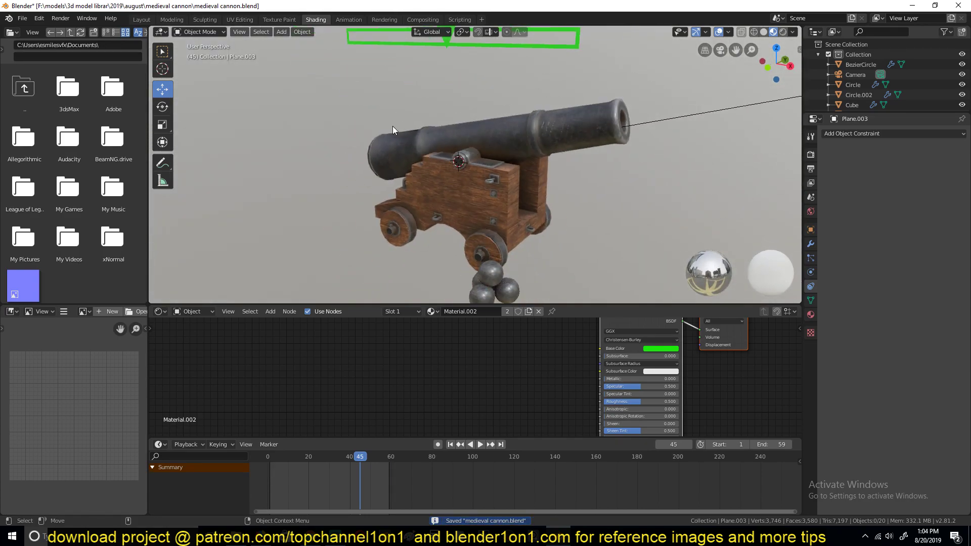
pyautogui.moveTo(470, 137); pyautogui.dragTo(507, 136, button='middle')
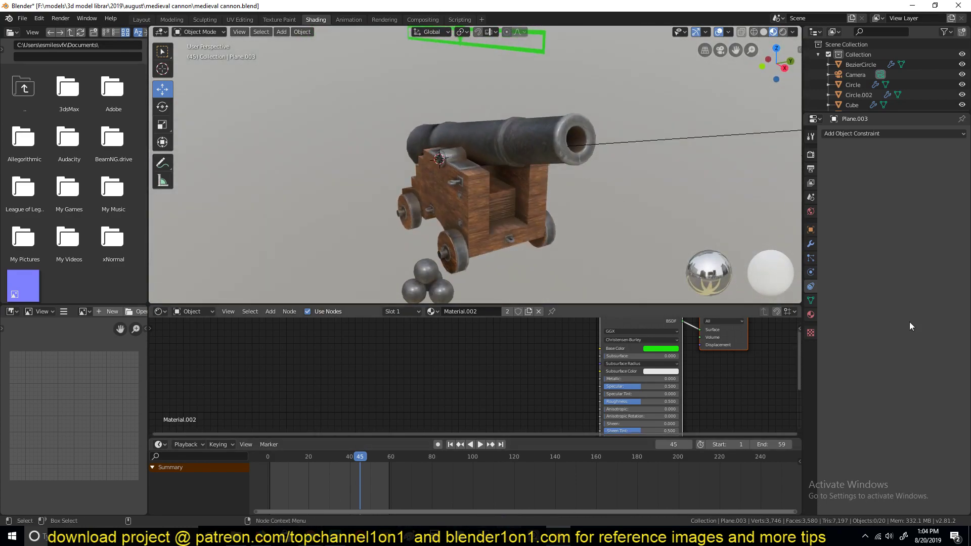
pyautogui.click(299, 526)
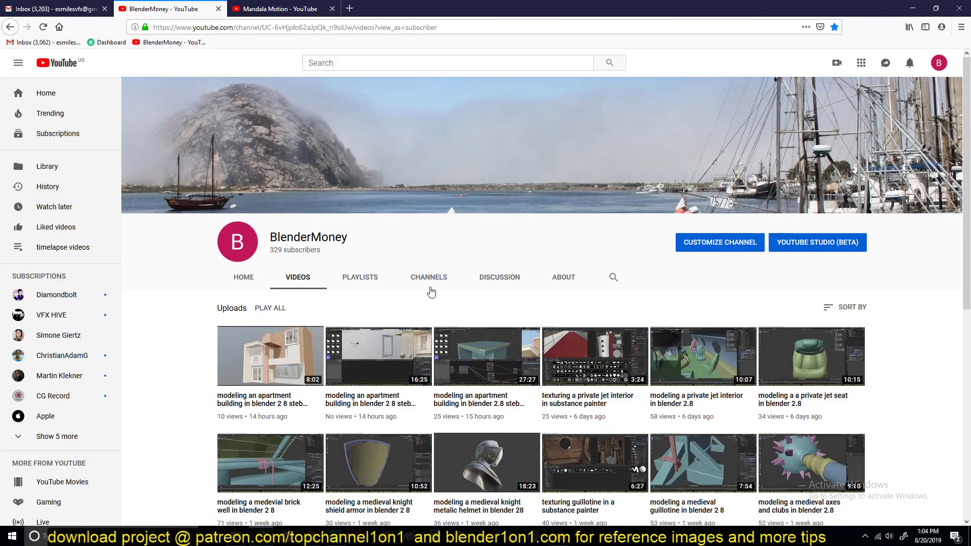
pyautogui.click(923, 5)
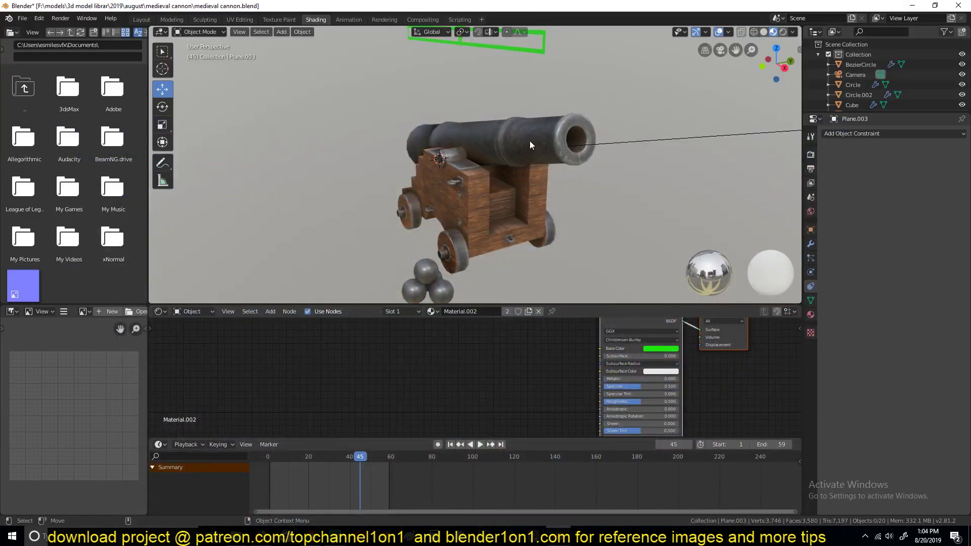
# Switch to the front view of the cannon and save the file.
pyautogui.click(529, 141)
pyautogui.press('KP_1')
pyautogui.keyDown('shift'); pyautogui.moveTo(547, 161); pyautogui.dragTo(556, 198, button='middle'); pyautogui.keyUp('shift')
pyautogui.hotkey('ctrl', 's')
pyautogui.keyDown('shift'); pyautogui.moveTo(563, 160); pyautogui.dragTo(486, 142, button='middle'); pyautogui.keyUp('shift')
pyautogui.click(427, 110)
# Inspect the green bar's mesh in Edit Mode, then return to Object Mode.
pyautogui.keyDown('shift'); pyautogui.moveTo(427, 110); pyautogui.dragTo(452, 120, button='middle'); pyautogui.keyUp('shift')
pyautogui.click(465, 118)
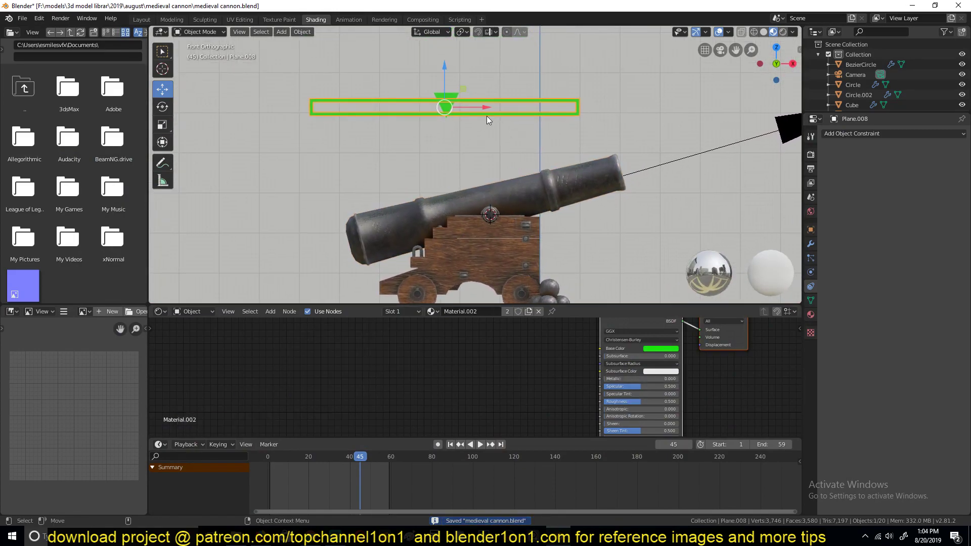
pyautogui.press('Tab')
pyautogui.scroll(4, 380, 96)
pyautogui.keyDown('shift'); pyautogui.moveTo(582, 59); pyautogui.dragTo(584, 161, button='middle'); pyautogui.keyUp('shift')
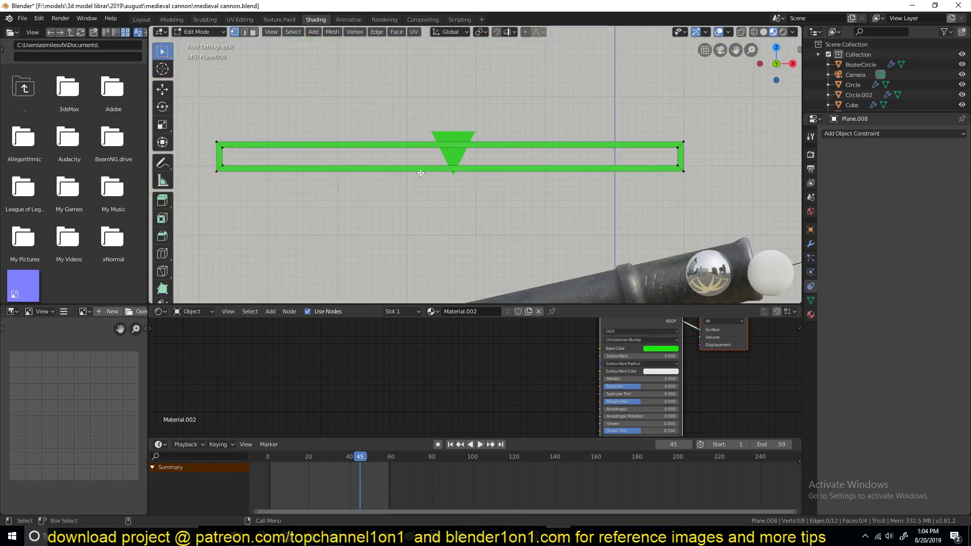
pyautogui.press('Tab')
# Inspect the triangle marker's mesh in Edit Mode, then return to Object Mode.
pyautogui.click(445, 141)
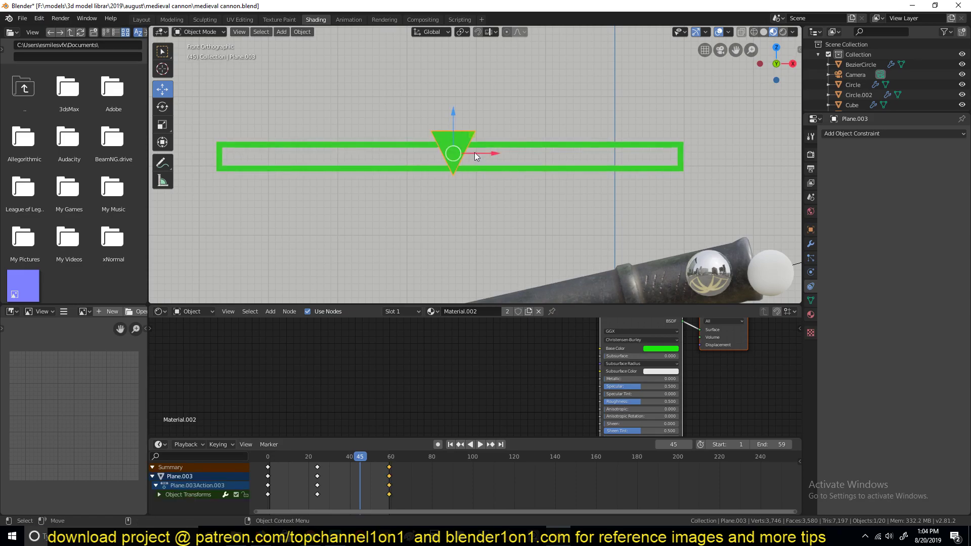
pyautogui.press('Tab')
pyautogui.scroll(2, 470, 157)
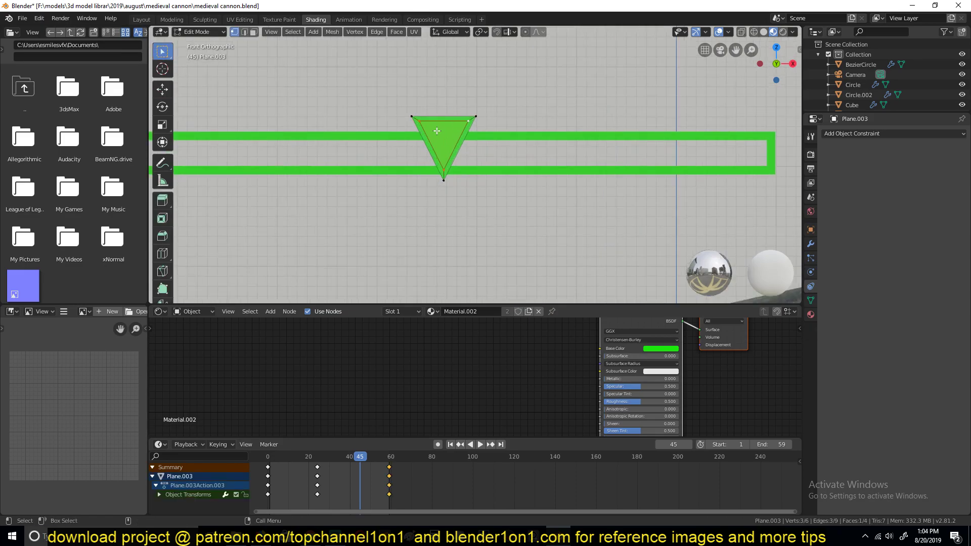
pyautogui.press('Tab')
pyautogui.scroll(-3, 439, 160)
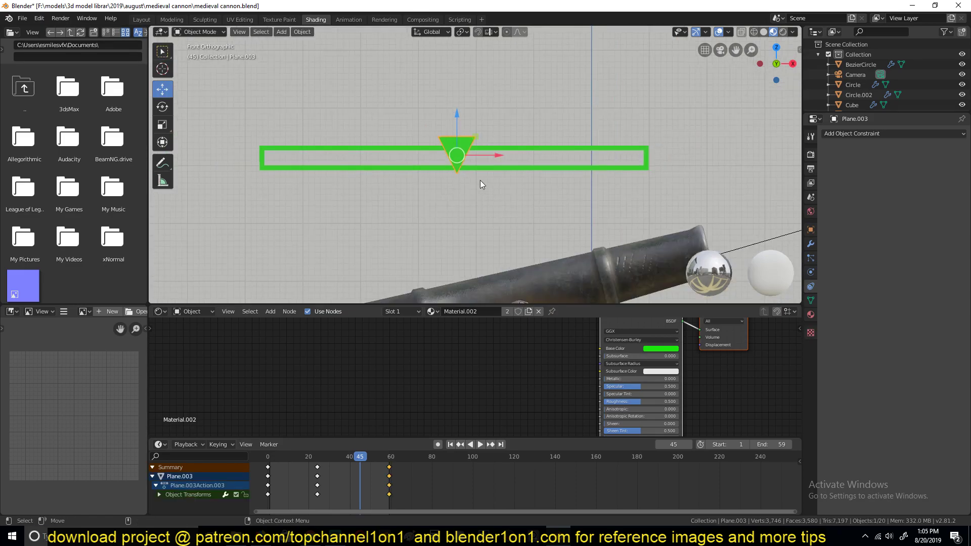
# Reposition the material nodes in view and reselect the green bar.
pyautogui.click(648, 161)
pyautogui.click(437, 195)
pyautogui.moveTo(626, 347); pyautogui.dragTo(551, 333, button='middle')
pyautogui.scroll(1, 486, 152)
pyautogui.scroll(-5, 565, 236)
pyautogui.click(428, 118)
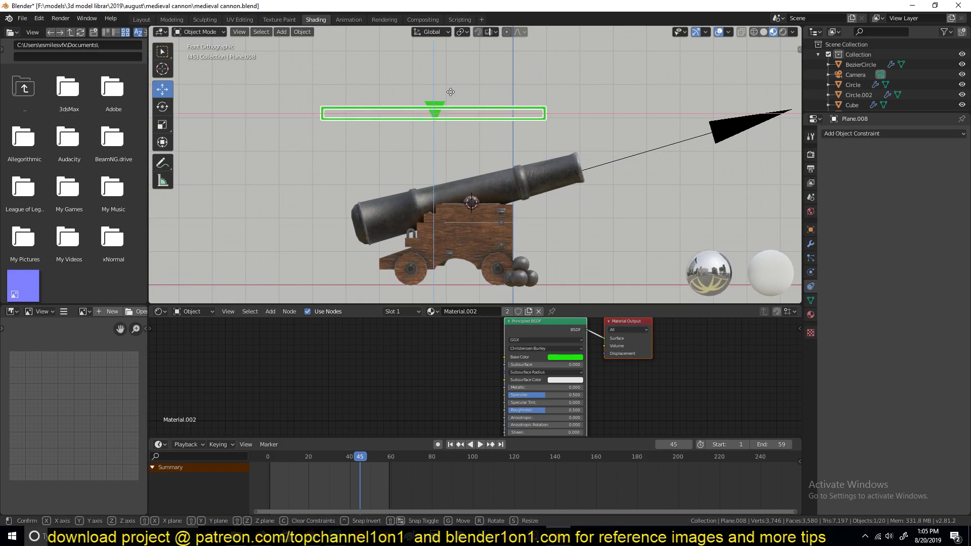
# Select the triangle marker and play the slider animation, stopping at frame 45.
pyautogui.click(443, 113)
pyautogui.press('space')
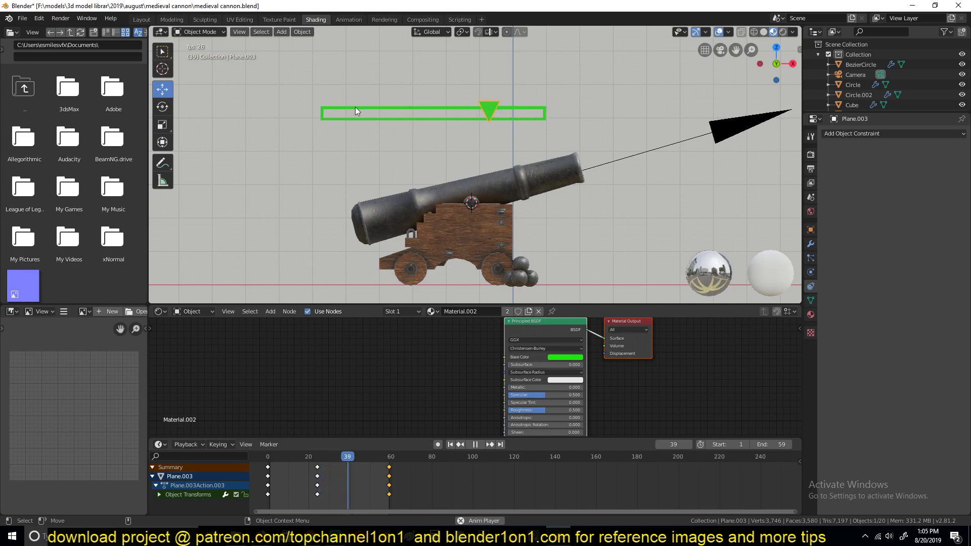
pyautogui.keyDown('shift'); pyautogui.moveTo(547, 192); pyautogui.dragTo(516, 188, button='middle'); pyautogui.keyUp('shift')
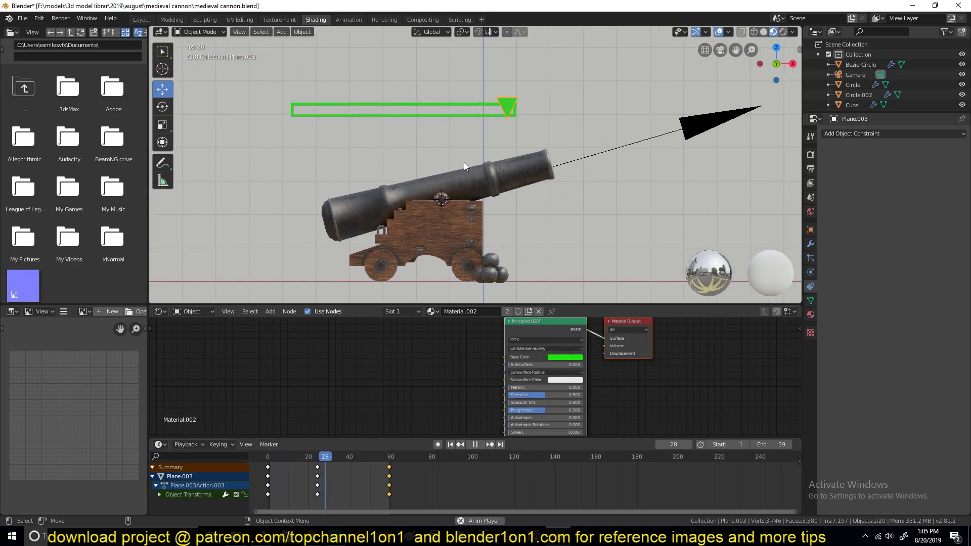
pyautogui.keyDown('shift'); pyautogui.moveTo(465, 163); pyautogui.dragTo(462, 159, button='middle'); pyautogui.keyUp('shift')
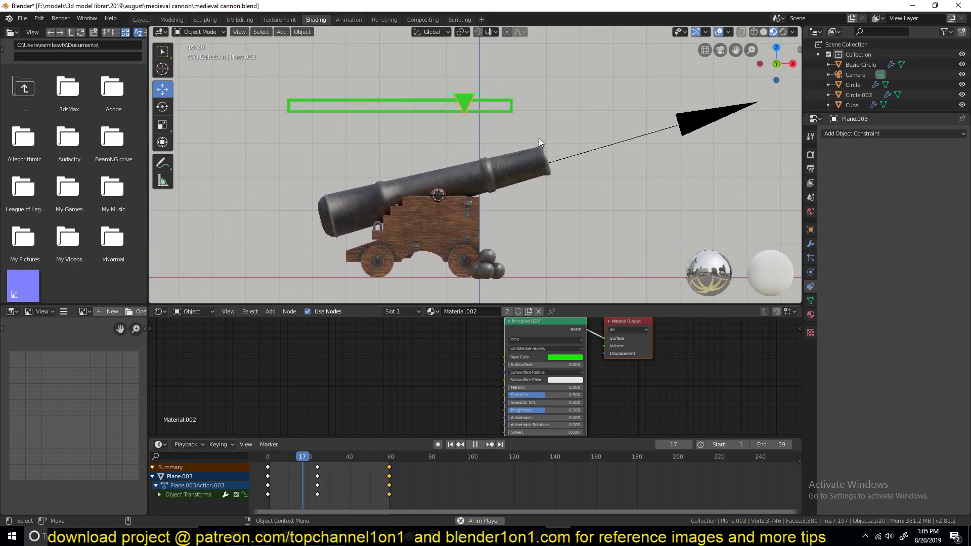
pyautogui.press('space')
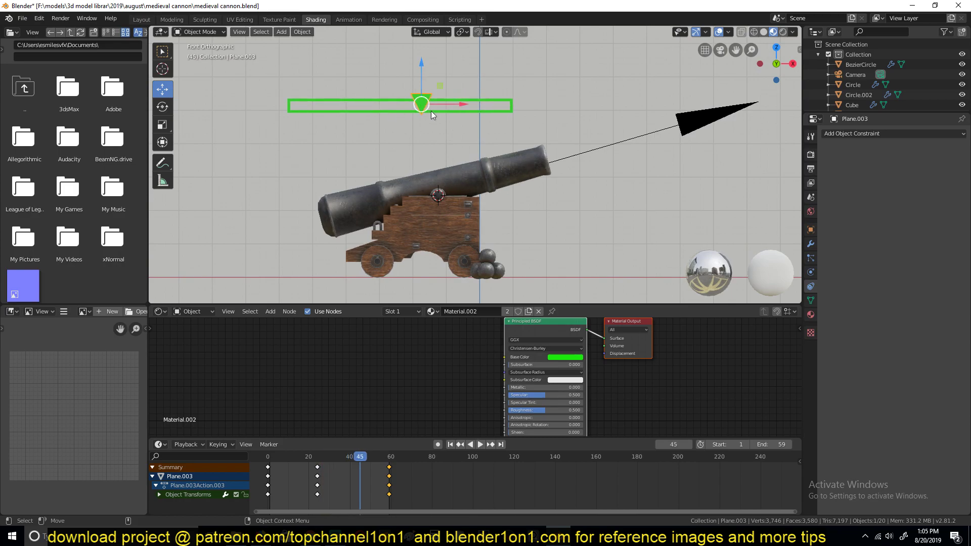
# Test-drag the marker along the bar, undo the move, and deselect it.
pyautogui.moveTo(448, 105); pyautogui.dragTo(443, 133)
pyautogui.hotkey('ctrl', 'z')
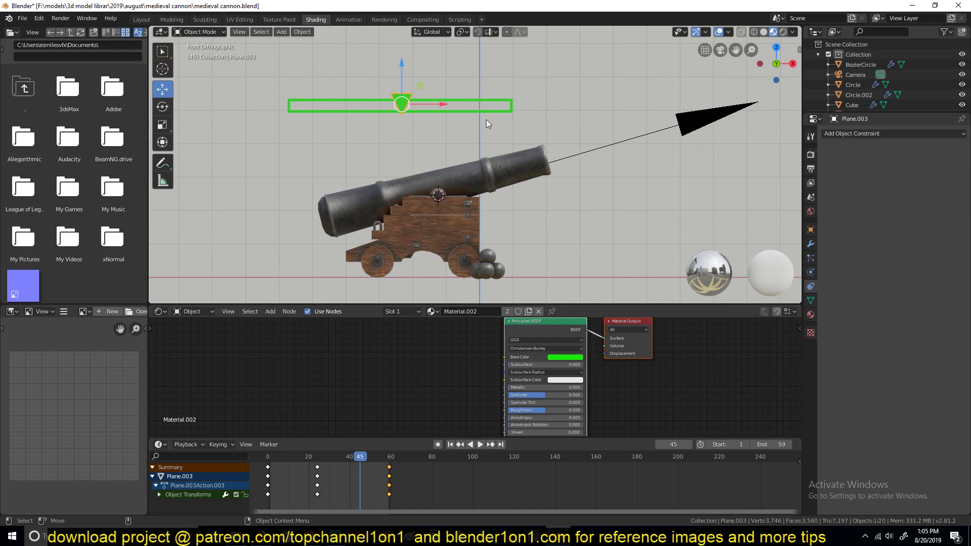
pyautogui.keyDown('shift'); pyautogui.moveTo(522, 201); pyautogui.dragTo(515, 191, button='middle'); pyautogui.keyUp('shift')
pyautogui.click(524, 177)
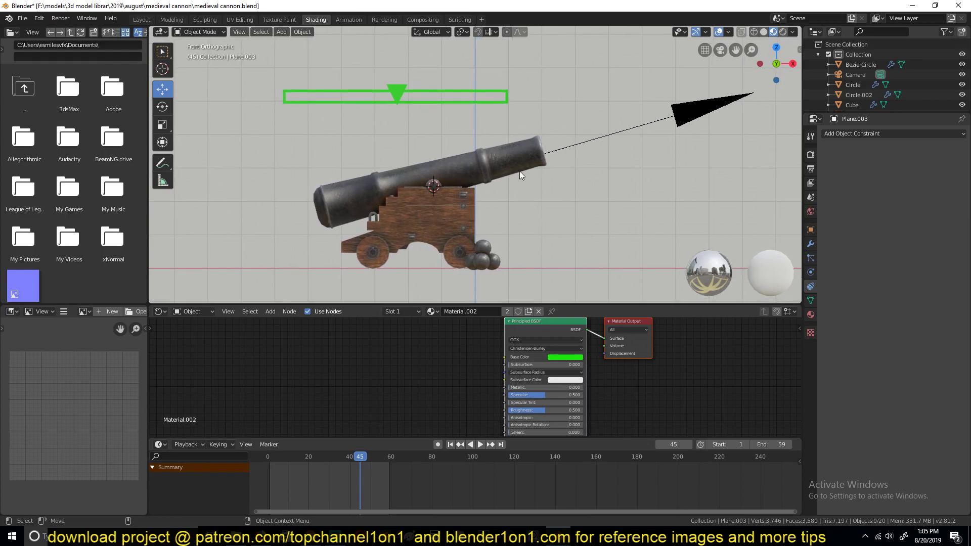
# Select the cannon barrel, Circle.001, in the viewport.
pyautogui.click(519, 171)
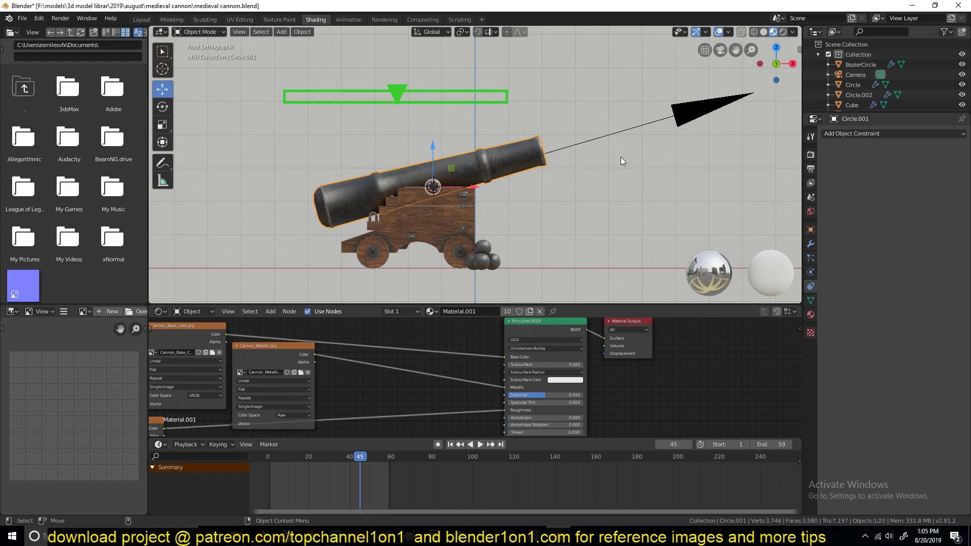
pyautogui.hotkey('alt', 'a')
pyautogui.keyDown('shift'); pyautogui.scroll(-1, 416, 173); pyautogui.keyUp('shift')
pyautogui.keyDown('shift'); pyautogui.moveTo(543, 195); pyautogui.dragTo(501, 248, button='middle'); pyautogui.keyUp('shift')
pyautogui.click(664, 157)
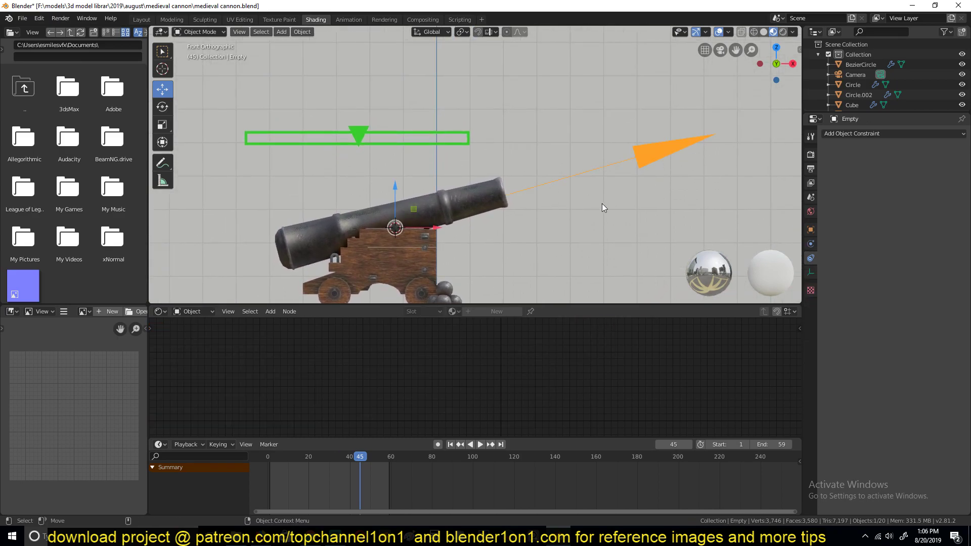
pyautogui.scroll(2, 492, 211)
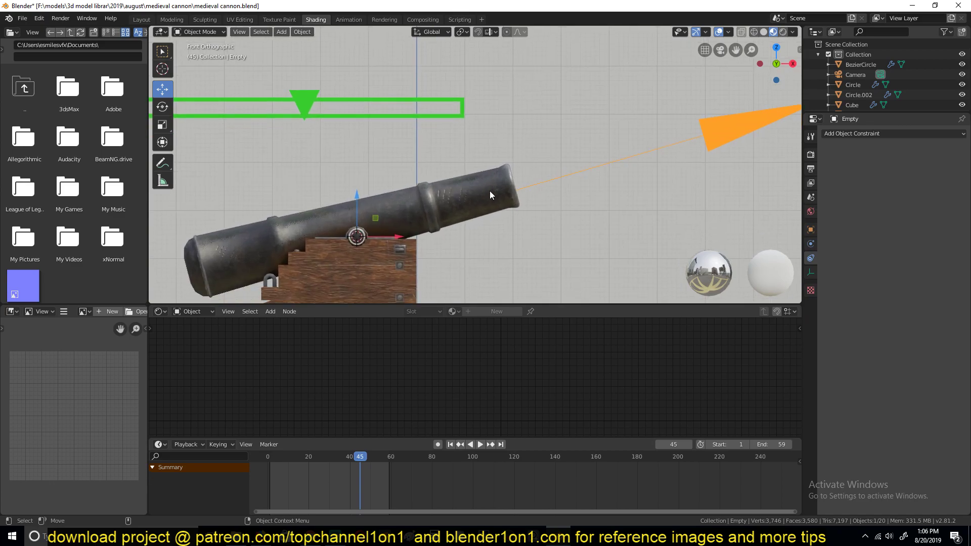
pyautogui.click(468, 195)
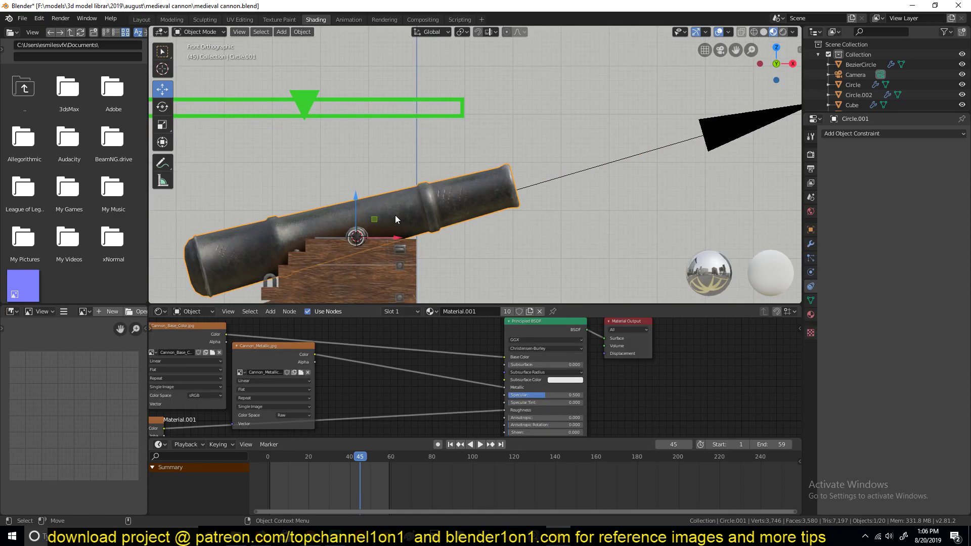
pyautogui.scroll(-3, 397, 210)
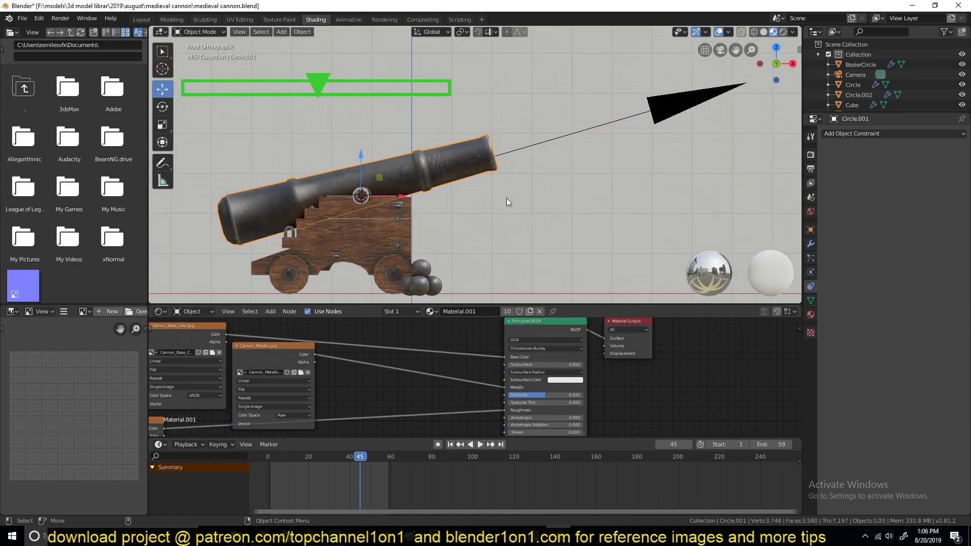
pyautogui.click(551, 144)
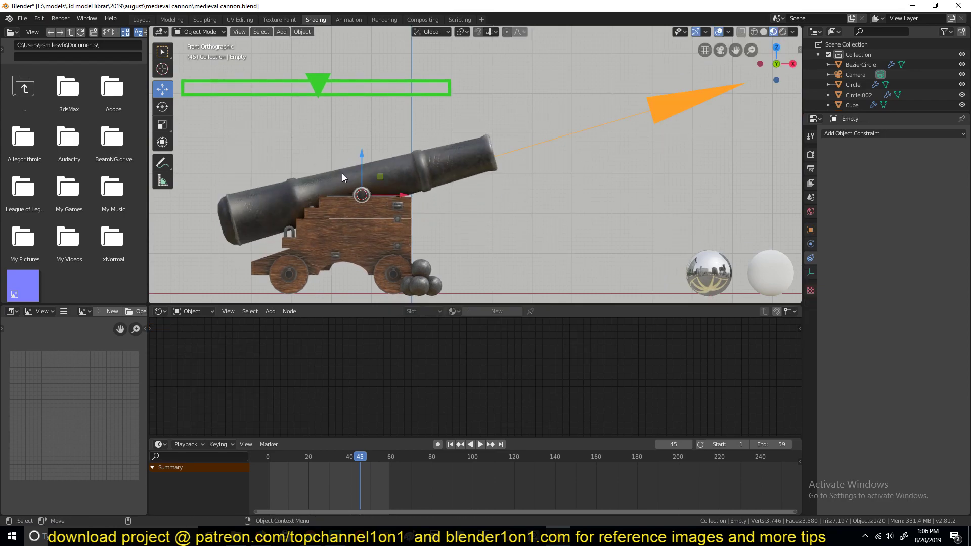
pyautogui.click(308, 198)
pyautogui.scroll(4, 391, 183)
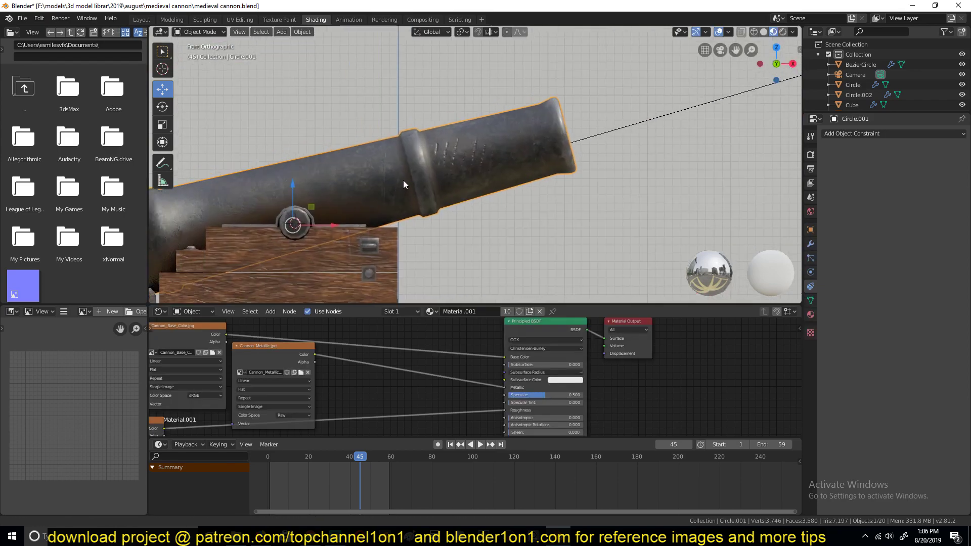
pyautogui.scroll(-4, 455, 157)
pyautogui.scroll(2, 454, 157)
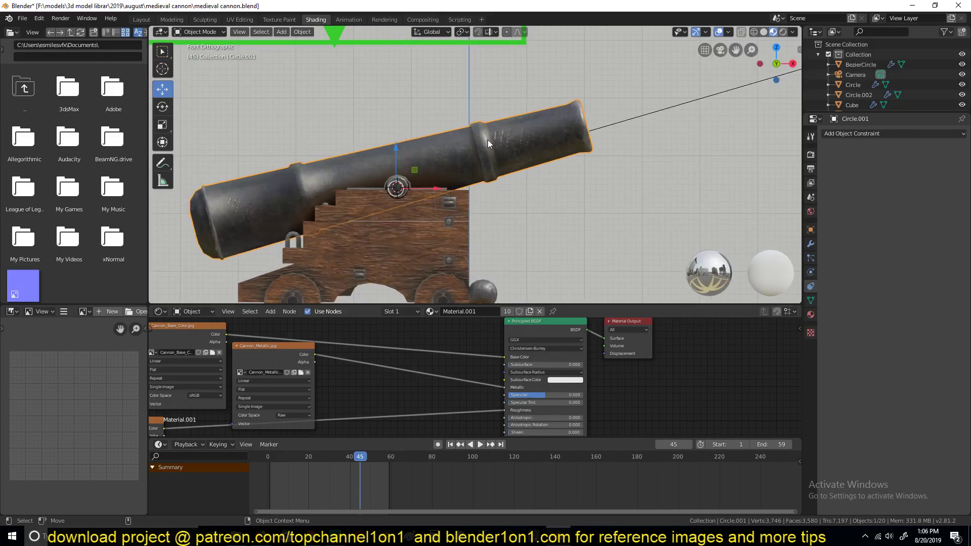
pyautogui.keyDown('shift'); pyautogui.moveTo(517, 139); pyautogui.dragTo(555, 165, button='middle'); pyautogui.keyUp('shift')
pyautogui.click(698, 149)
pyautogui.click(513, 166)
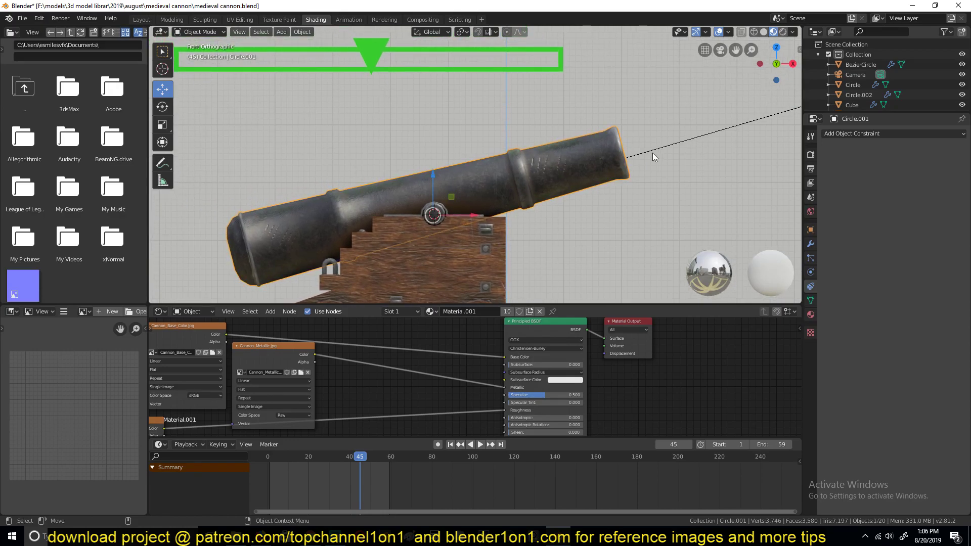
pyautogui.keyDown('shift'); pyautogui.moveTo(514, 180); pyautogui.dragTo(447, 169, button='middle'); pyautogui.keyUp('shift')
pyautogui.scroll(4, 378, 170)
pyautogui.scroll(-2, 472, 132)
# Rotate the arrow Empty to tilt the barrel, undoing and redoing to compare angles.
pyautogui.click(712, 114)
pyautogui.scroll(-5, 703, 131)
pyautogui.press('r')
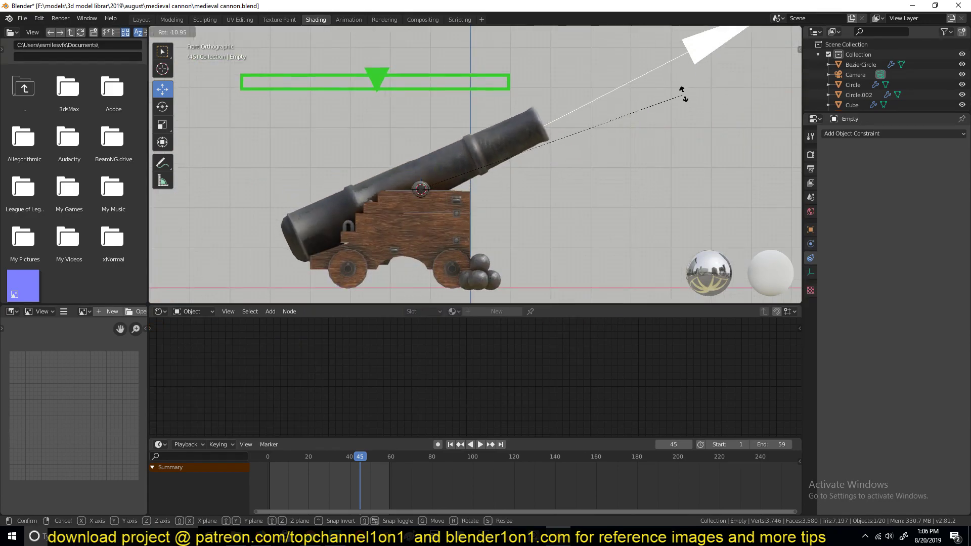
pyautogui.click(685, 94)
pyautogui.scroll(5, 466, 210)
pyautogui.hotkey('ctrl', 'z')
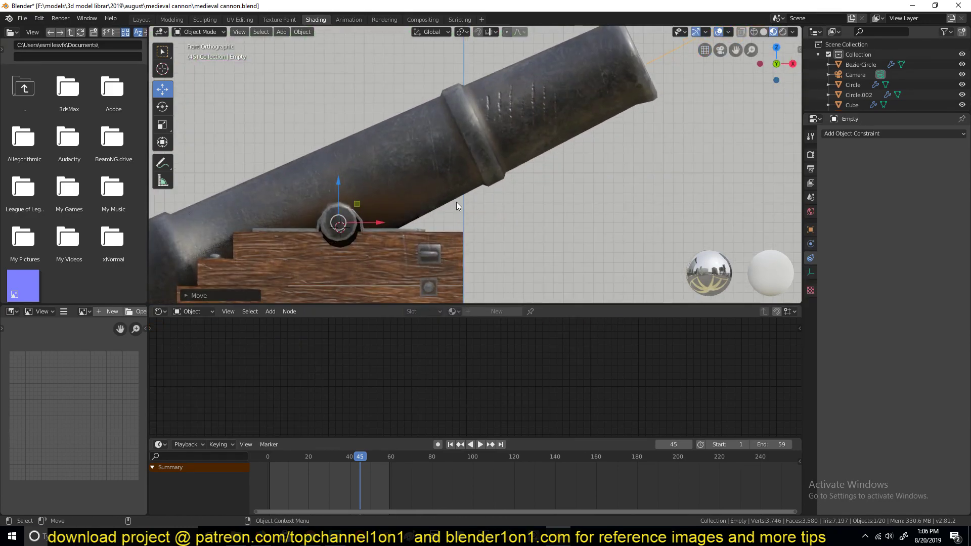
pyautogui.hotkey('ctrl', 'shift', 'z')
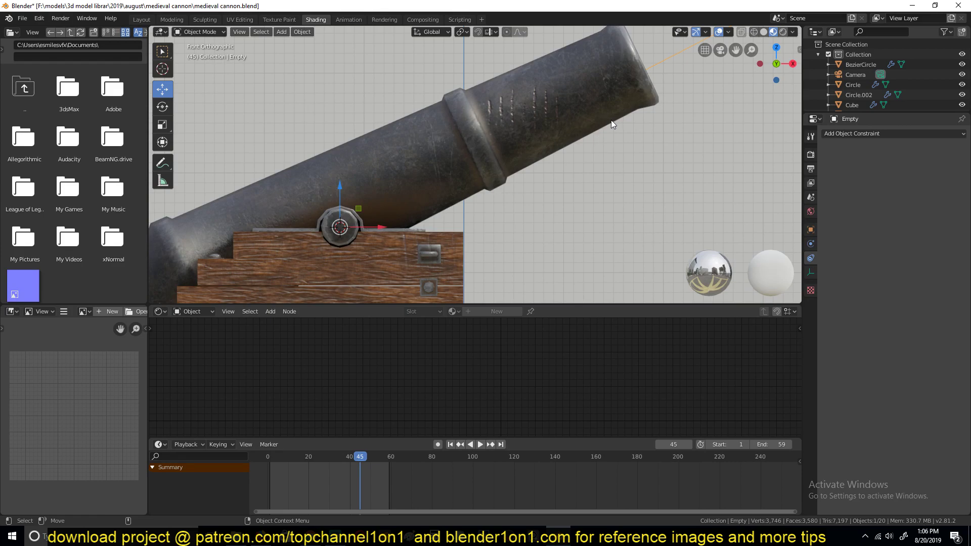
pyautogui.hotkey('ctrl', 'z')
pyautogui.hotkey('ctrl', 'shift', 'z')
# Rotate the barrel itself to a steeper angle, then cancel a second rotation.
pyautogui.click(584, 122)
pyautogui.press('r')
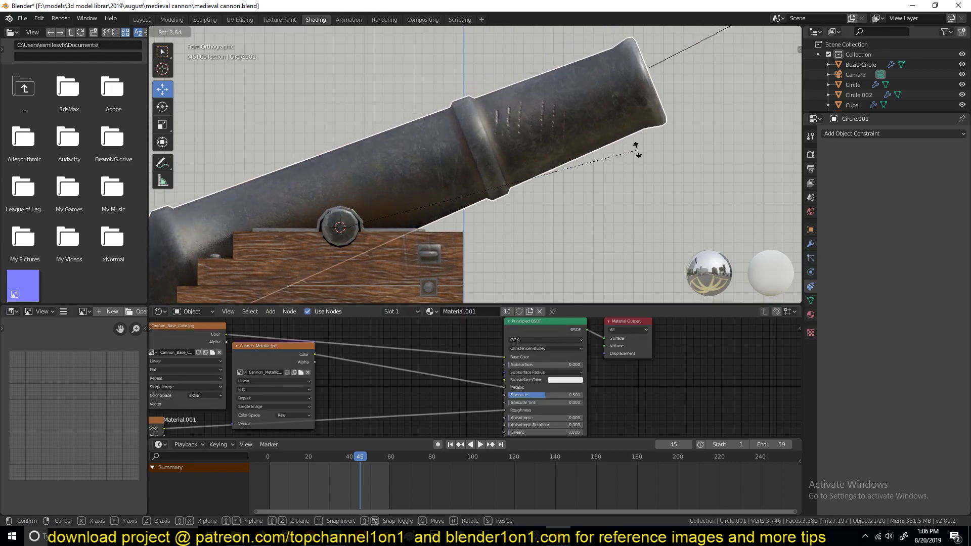
pyautogui.click(607, 130)
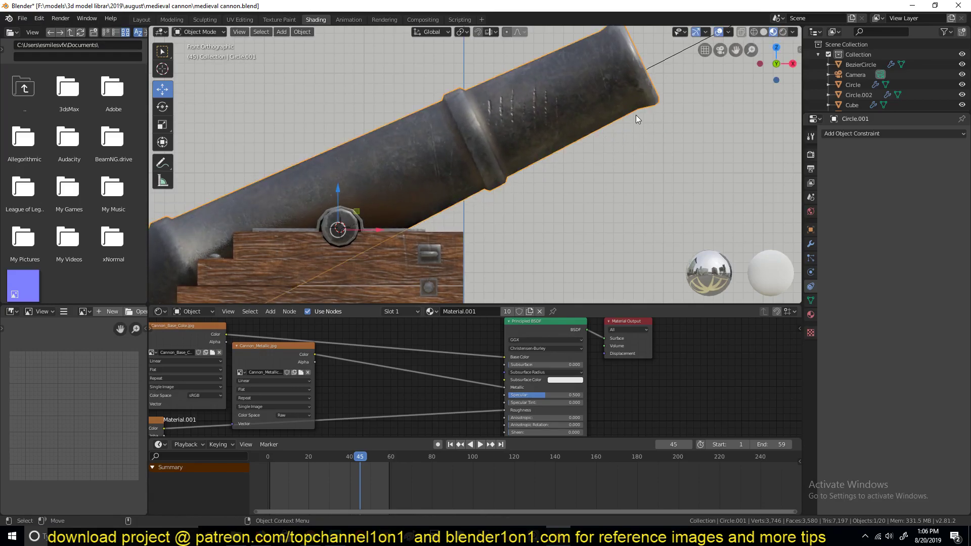
pyautogui.press('r')
pyautogui.press('Escape')
# Reselect the arrow Empty and the barrel, panning onto the barrel's pivot.
pyautogui.scroll(-2, 605, 110)
pyautogui.click(628, 88)
pyautogui.scroll(-4, 647, 123)
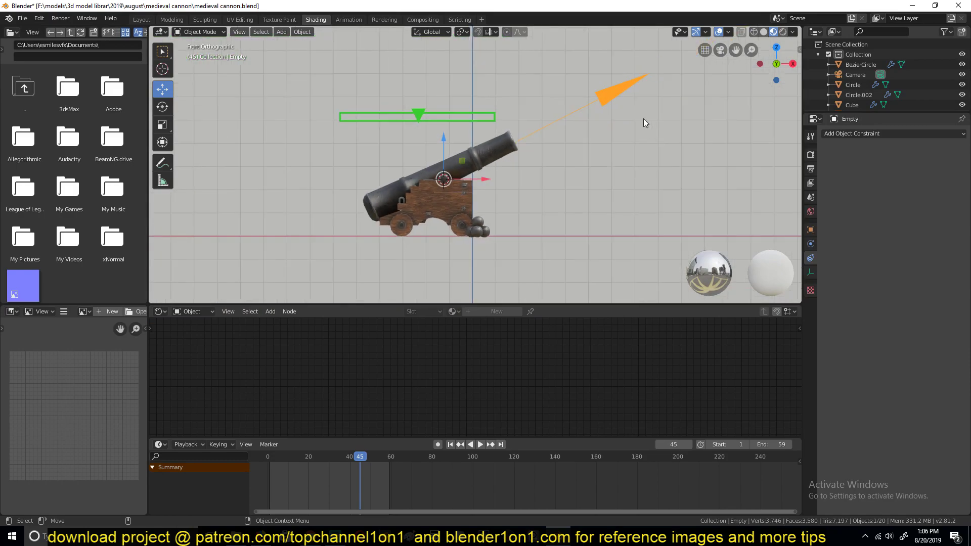
pyautogui.scroll(3, 522, 145)
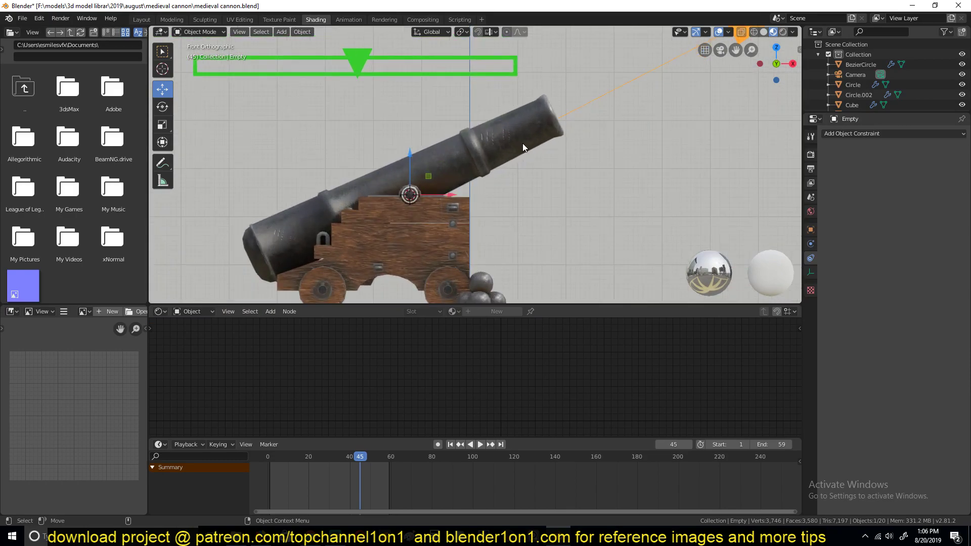
pyautogui.click(522, 144)
pyautogui.scroll(5, 514, 189)
pyautogui.scroll(-1, 514, 189)
pyautogui.keyDown('shift'); pyautogui.moveTo(520, 197); pyautogui.dragTo(458, 162, button='middle'); pyautogui.keyUp('shift')
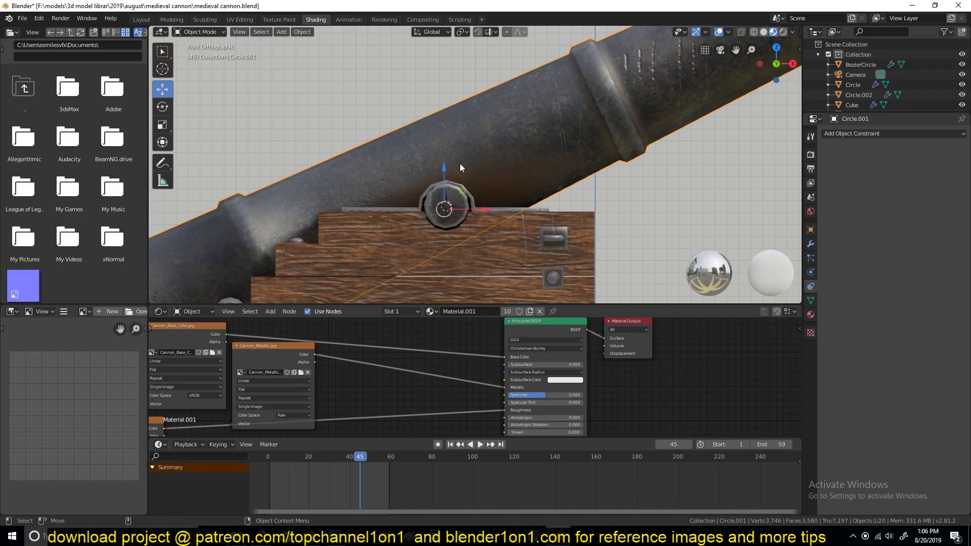
pyautogui.scroll(-5, 459, 163)
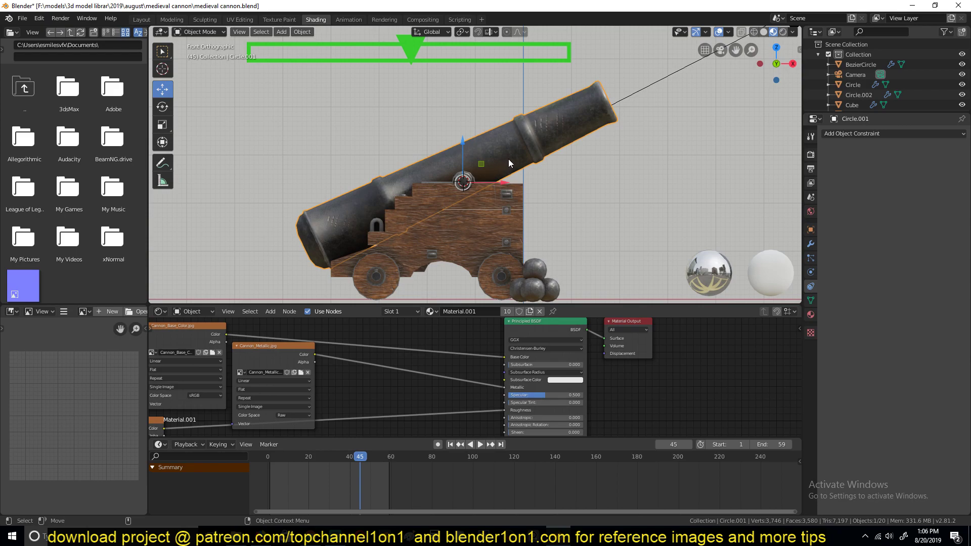
# Delete the cannon barrel, restore it with undo, and reposition it.
pyautogui.click(534, 265)
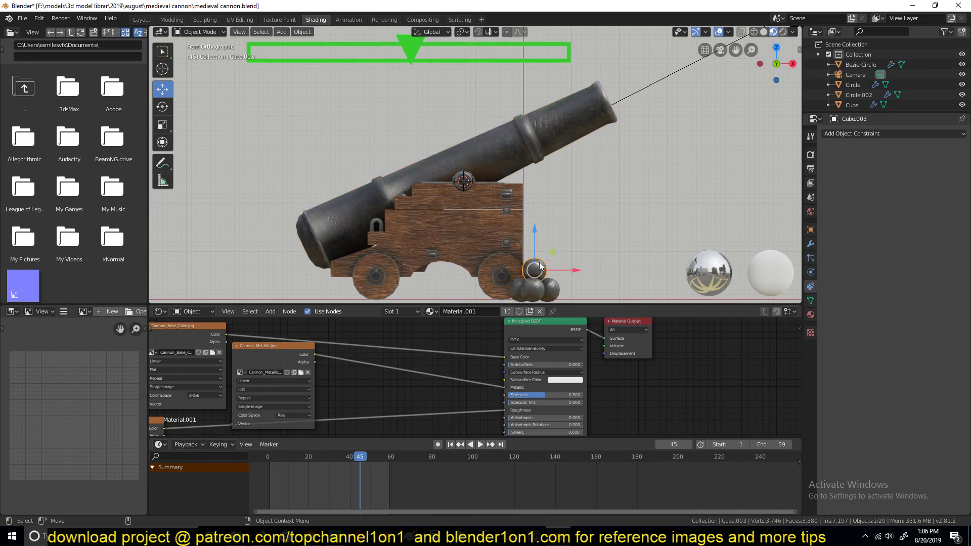
pyautogui.scroll(6, 496, 193)
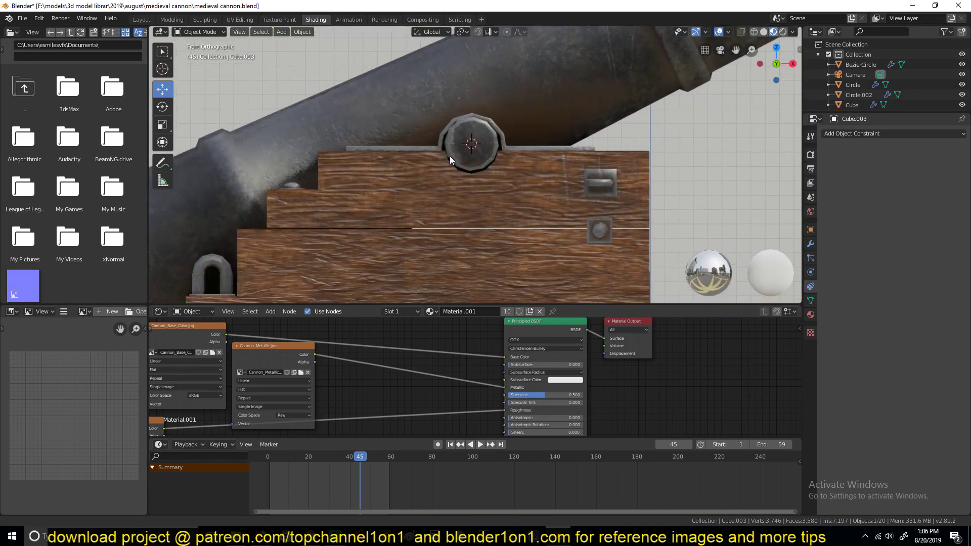
pyautogui.scroll(-3, 442, 156)
pyautogui.click(482, 147)
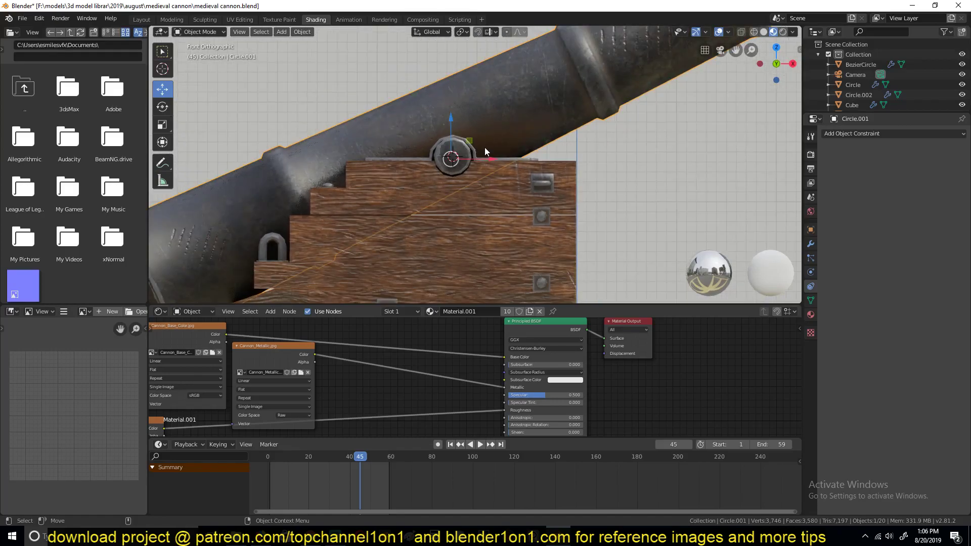
pyautogui.press('Delete')
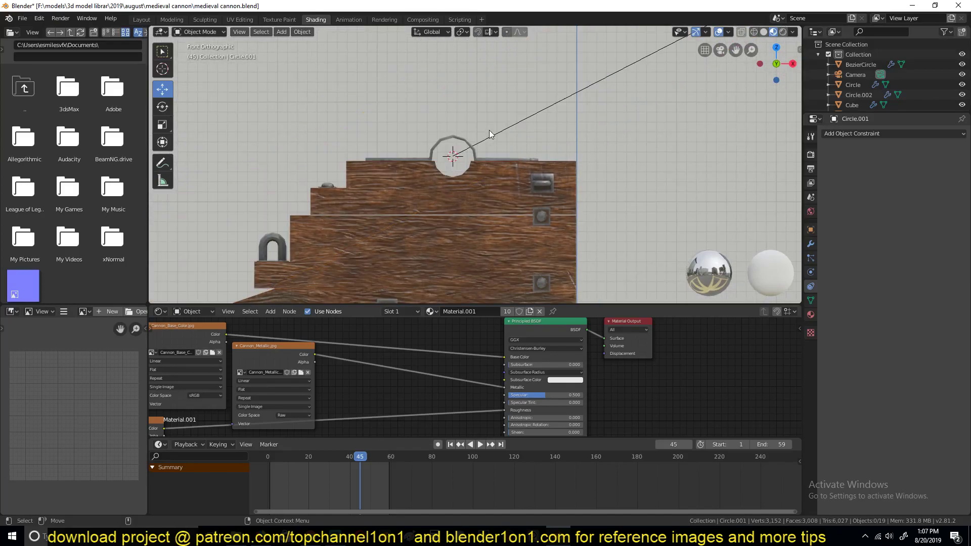
pyautogui.hotkey('ctrl', 'z')
pyautogui.press('g')
pyautogui.click(465, 141)
pyautogui.scroll(-5, 470, 146)
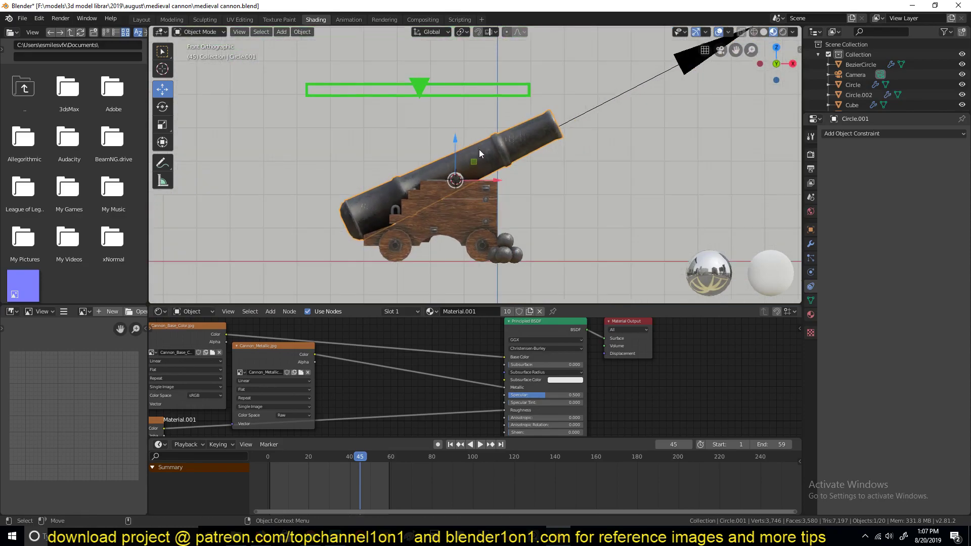
# Rotate the arrow Empty back to horizontal so the barrel sits level.
pyautogui.click(600, 108)
pyautogui.press('r')
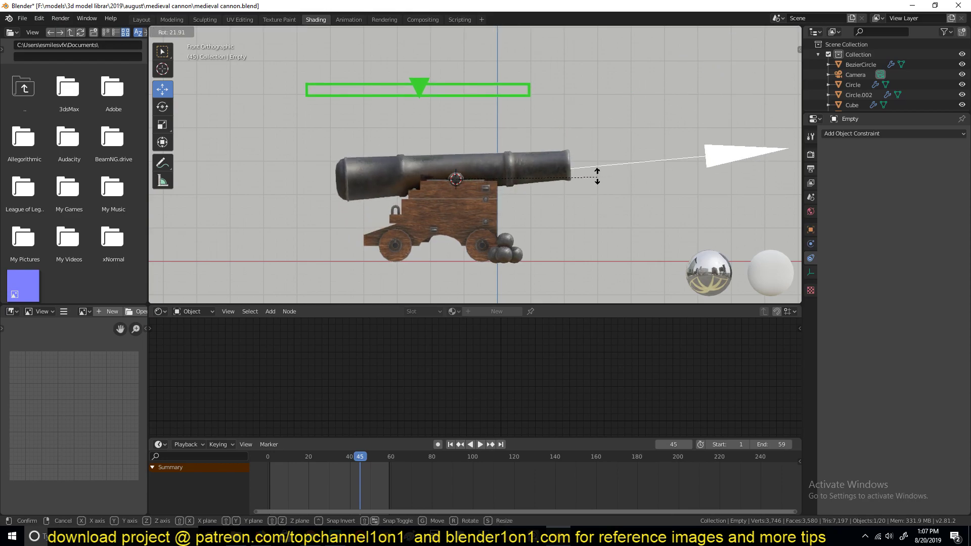
pyautogui.click(595, 177)
pyautogui.scroll(5, 499, 170)
pyautogui.click(495, 144)
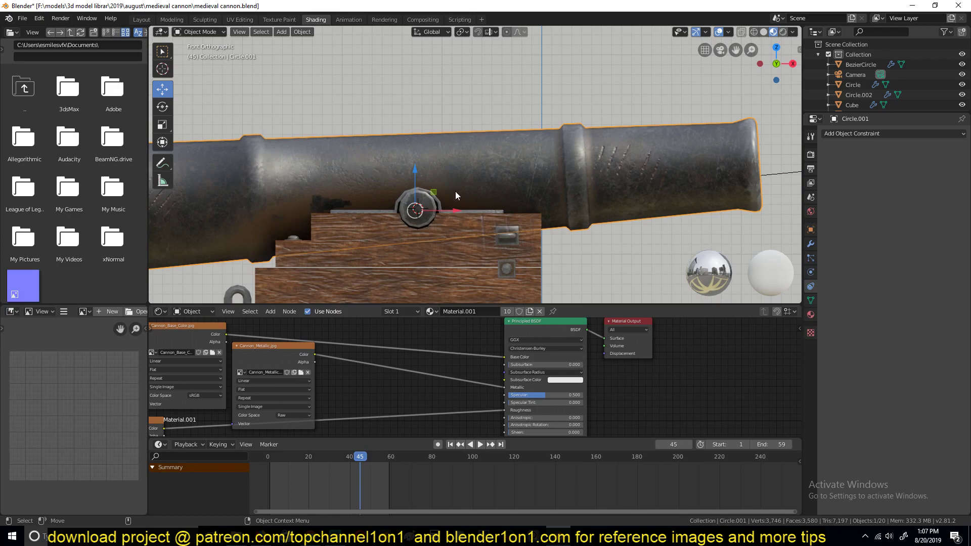
pyautogui.scroll(-5, 491, 176)
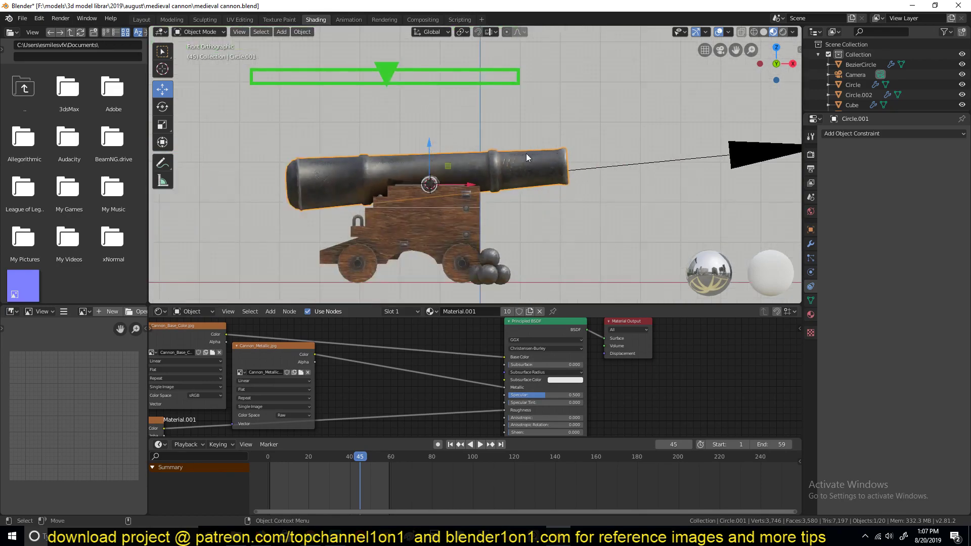
pyautogui.click(625, 168)
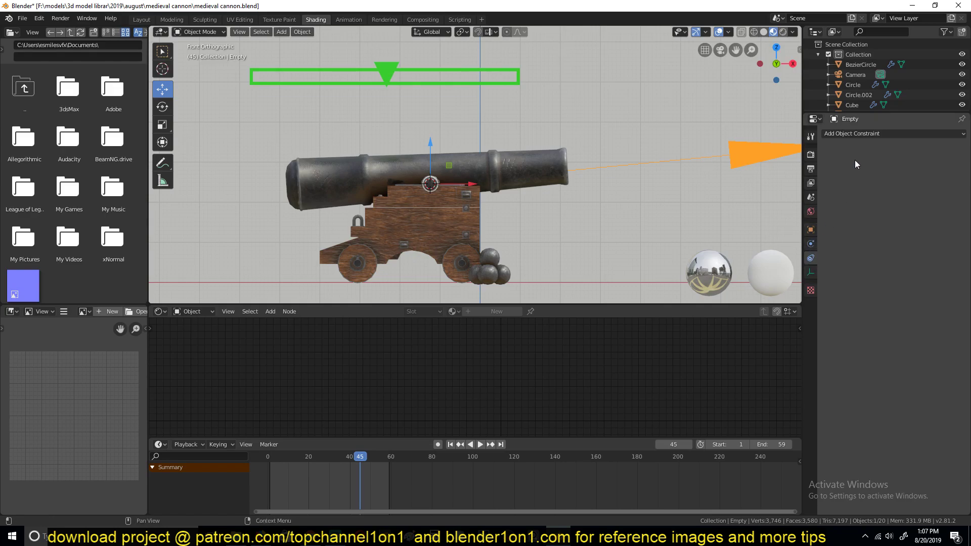
# Add a Transformation constraint to the Empty, then check the green bar and marker.
pyautogui.click(873, 134)
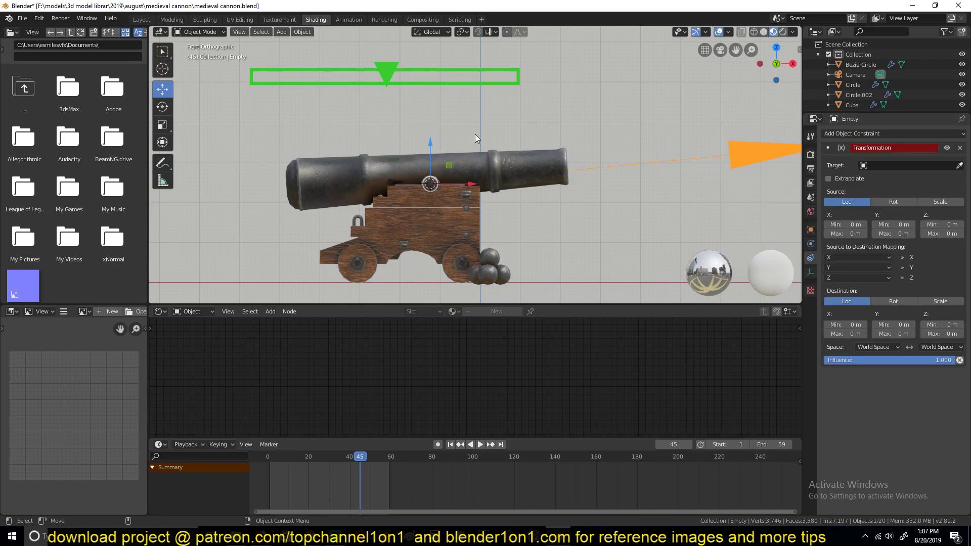
pyautogui.click(395, 72)
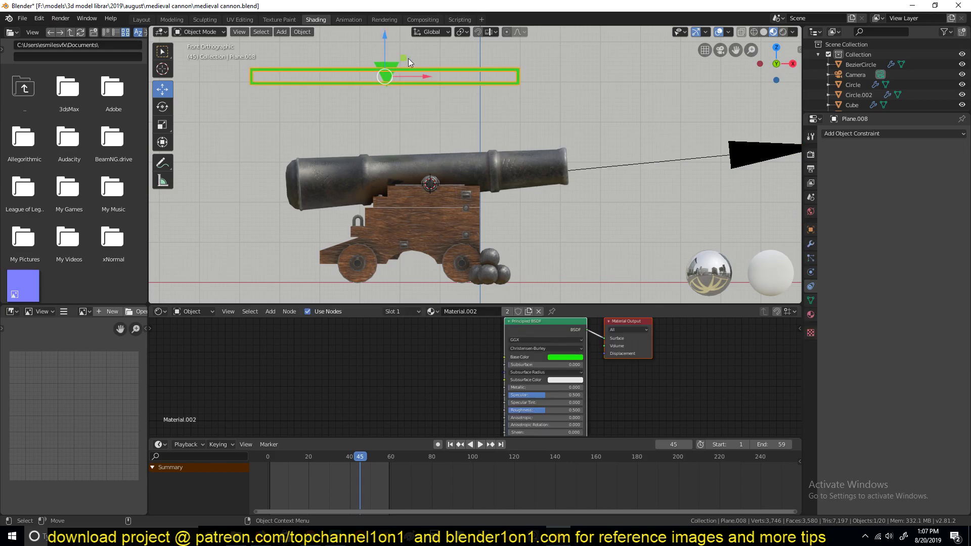
pyautogui.click(409, 59)
pyautogui.click(736, 153)
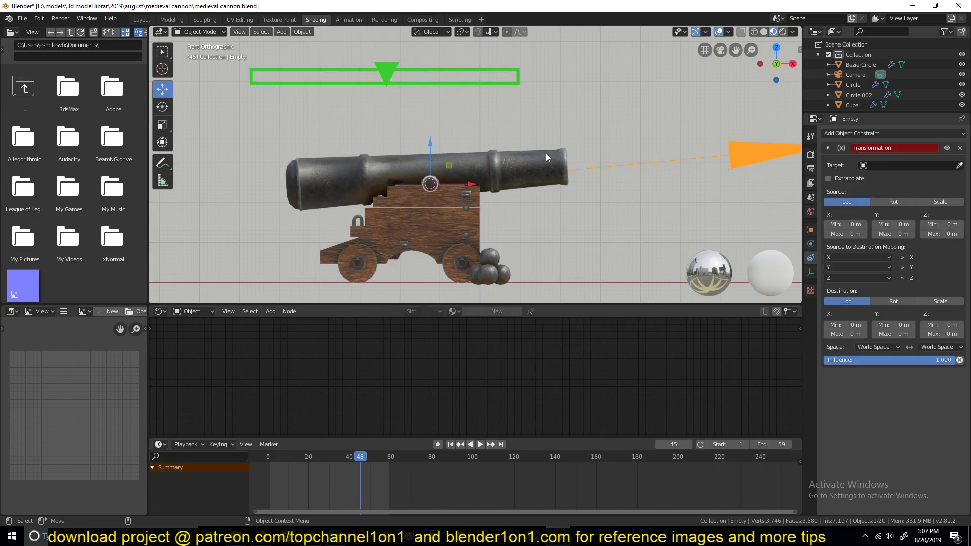
pyautogui.click(394, 65)
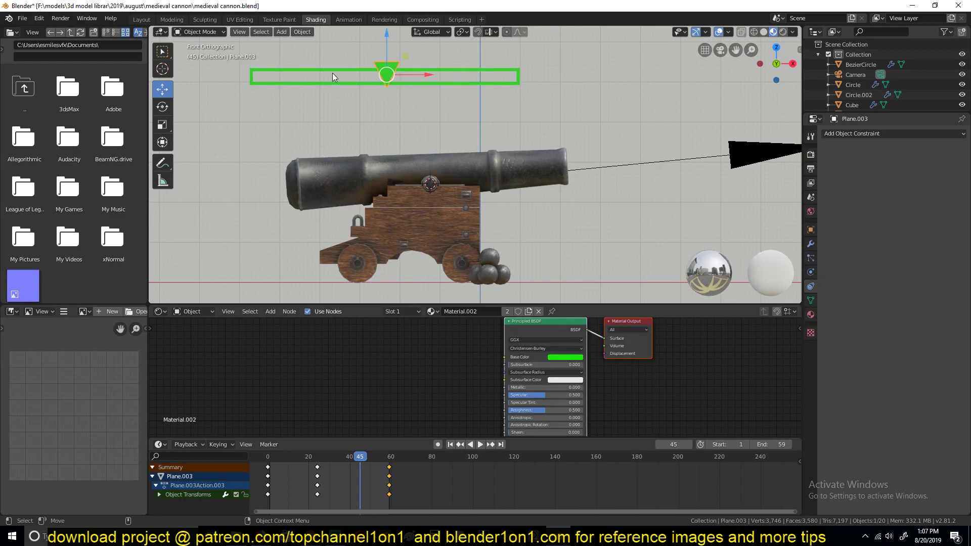
pyautogui.click(744, 148)
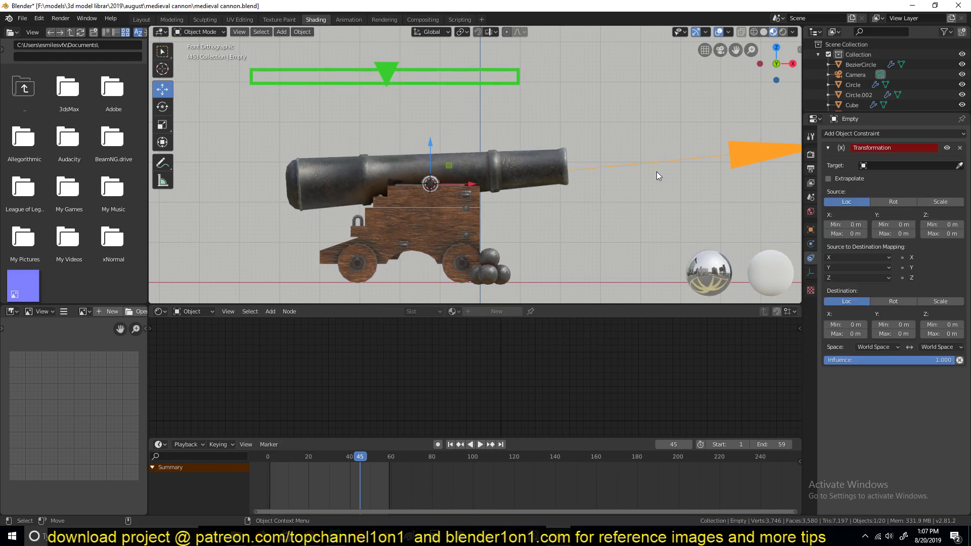
pyautogui.click(389, 80)
# Measure the green bar's length with the Measure tool: 0.445012 m.
pyautogui.keyDown('shift'); pyautogui.moveTo(390, 80); pyautogui.dragTo(494, 136, button='middle'); pyautogui.keyUp('shift')
pyautogui.scroll(2, 463, 107)
pyautogui.click(163, 181)
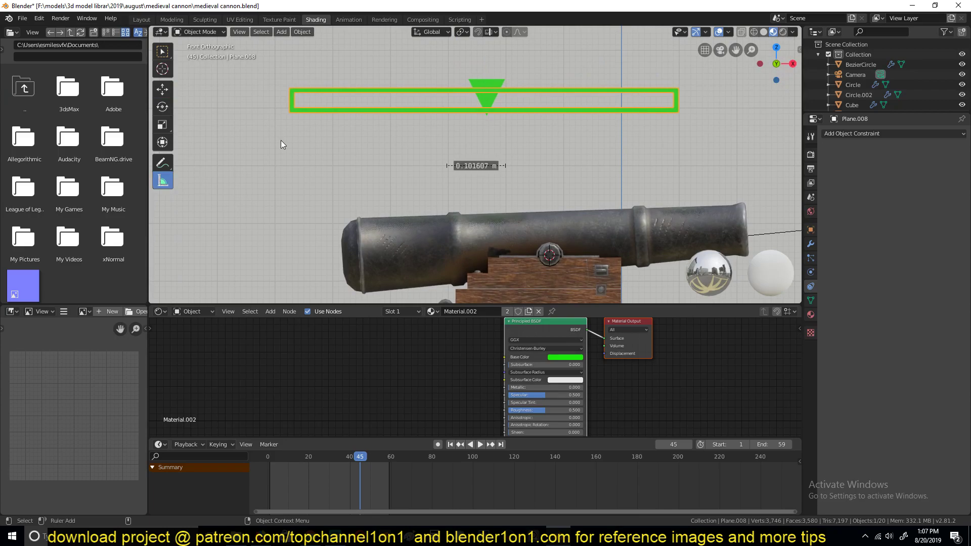
pyautogui.moveTo(274, 131); pyautogui.dragTo(531, 134)
# Slide the green triangle marker to the bar's left end.
pyautogui.click(486, 85)
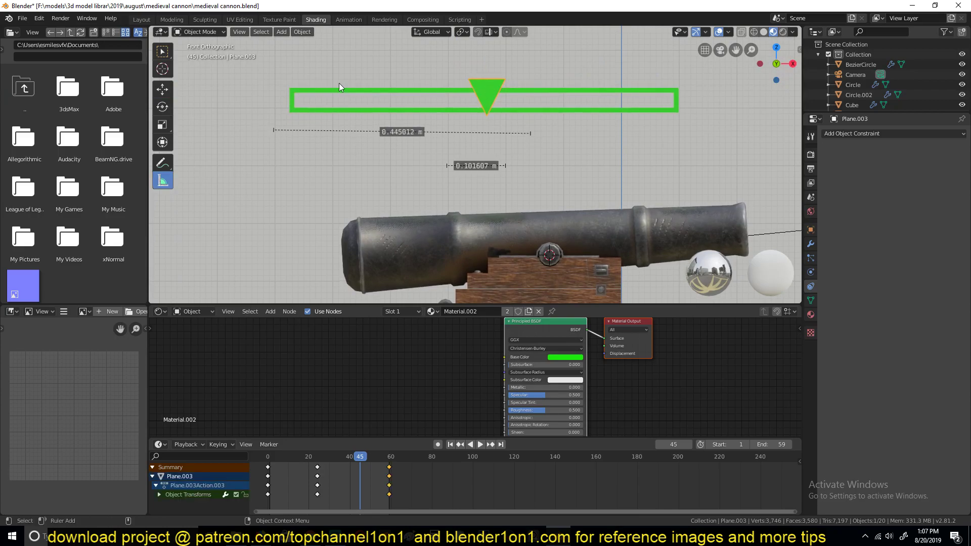
pyautogui.click(162, 90)
pyautogui.moveTo(517, 85); pyautogui.dragTo(433, 103)
pyautogui.keyDown('shift'); pyautogui.moveTo(654, 154); pyautogui.dragTo(480, 143, button='middle'); pyautogui.keyUp('shift')
pyautogui.click(724, 212)
pyautogui.keyDown('shift'); pyautogui.moveTo(649, 204); pyautogui.dragTo(583, 155, button='middle'); pyautogui.keyUp('shift')
pyautogui.press('r')
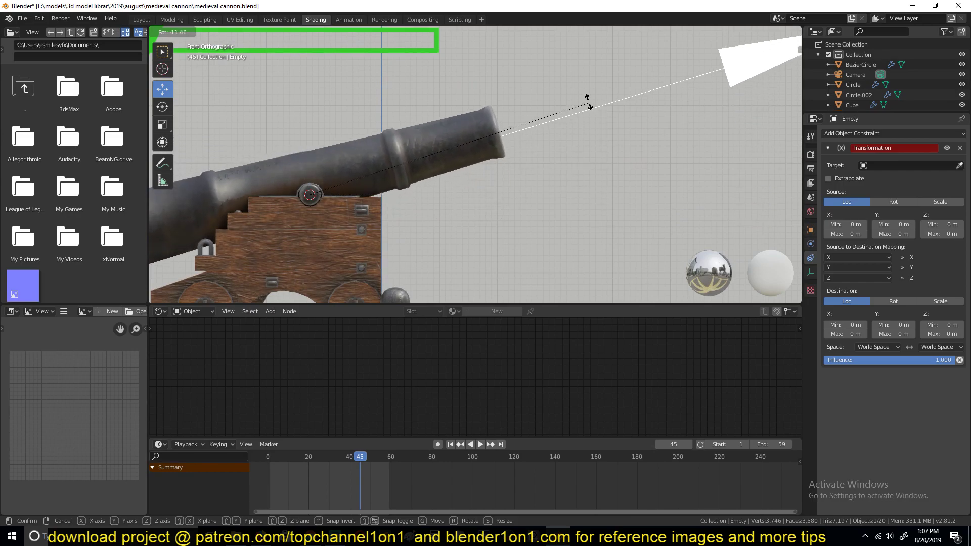
# Rotate the arrow Empty until the cannon barrel lies horizontal.
pyautogui.click(582, 199)
pyautogui.keyDown('shift'); pyautogui.moveTo(480, 167); pyautogui.dragTo(629, 190, button='middle'); pyautogui.keyUp('shift')
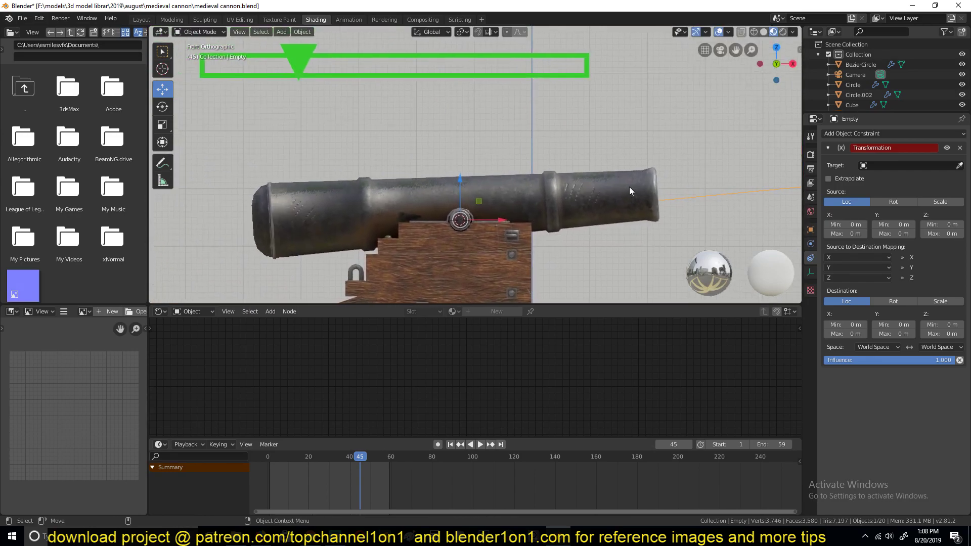
pyautogui.scroll(-1, 463, 164)
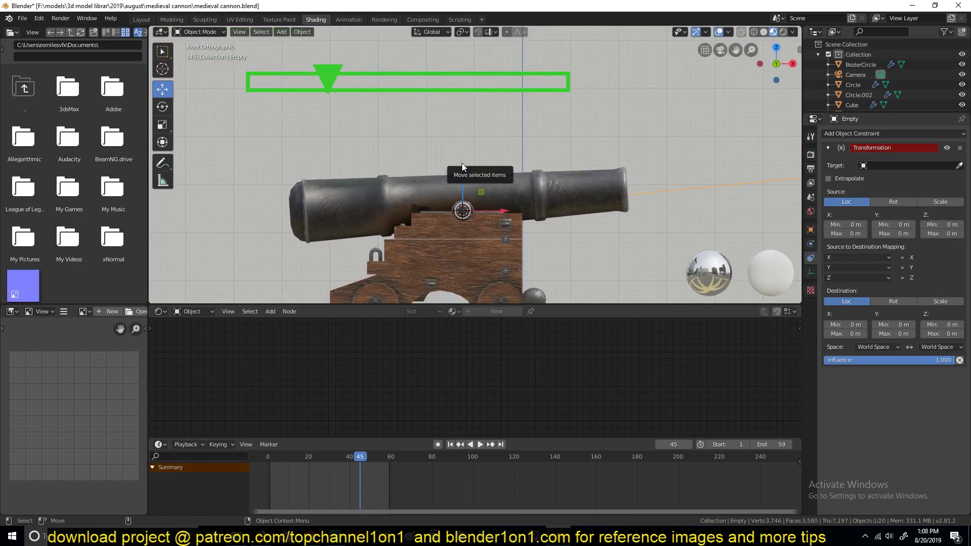
# Slide the green triangle right along the bar, then try and cancel resizing the barrel.
pyautogui.click(343, 78)
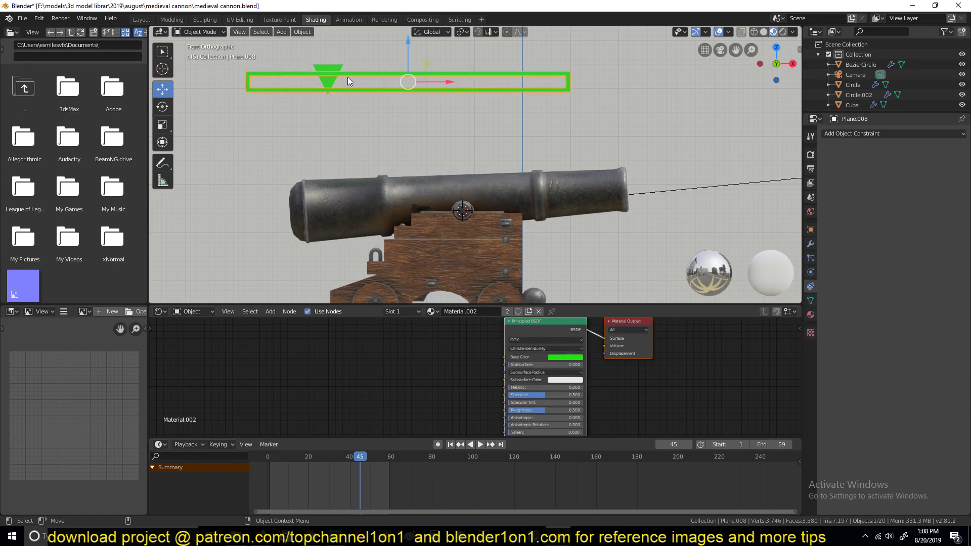
pyautogui.click(326, 66)
pyautogui.keyDown('shift'); pyautogui.moveTo(453, 143); pyautogui.dragTo(413, 148, button='middle'); pyautogui.keyUp('shift')
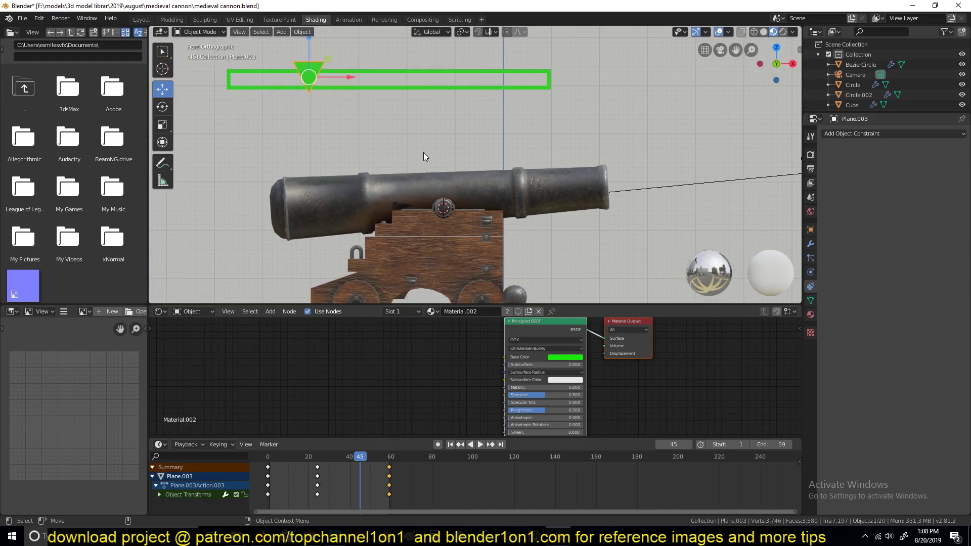
pyautogui.moveTo(345, 81); pyautogui.dragTo(398, 82)
pyautogui.click(531, 197)
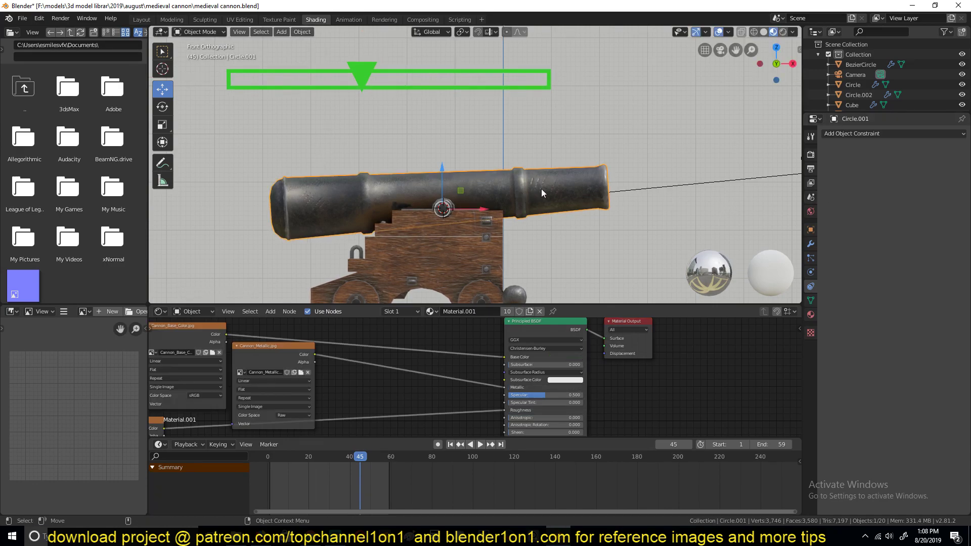
pyautogui.press('s')
pyautogui.press('g')
pyautogui.press('Escape')
# Move the triangle further right on the bar and rescale the cannon barrel.
pyautogui.click(376, 77)
pyautogui.press('g')
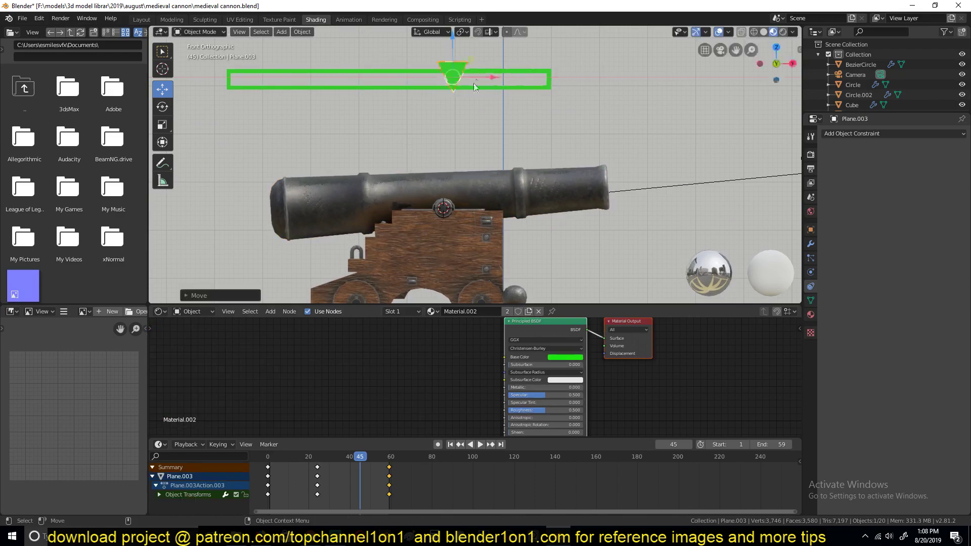
pyautogui.click(475, 80)
pyautogui.click(527, 203)
pyautogui.press('s')
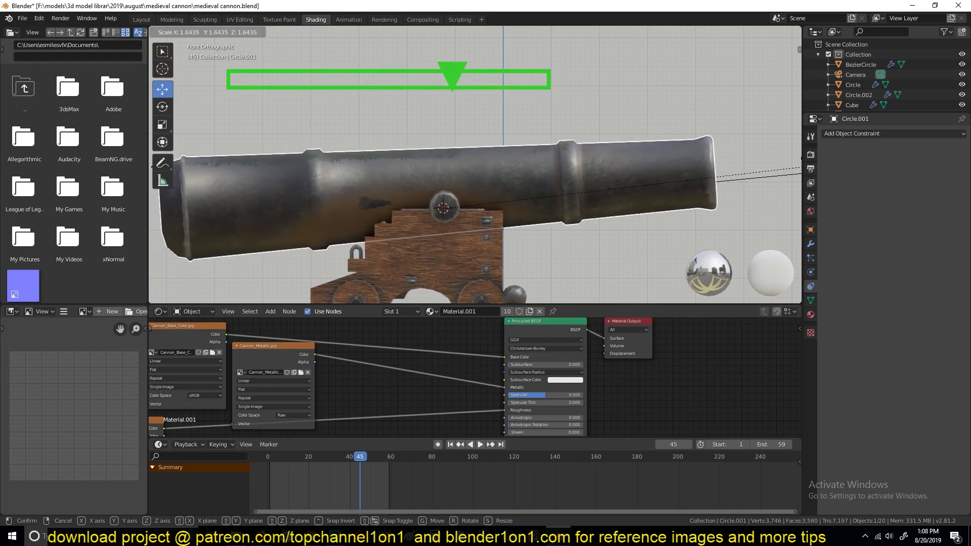
pyautogui.click(658, 178)
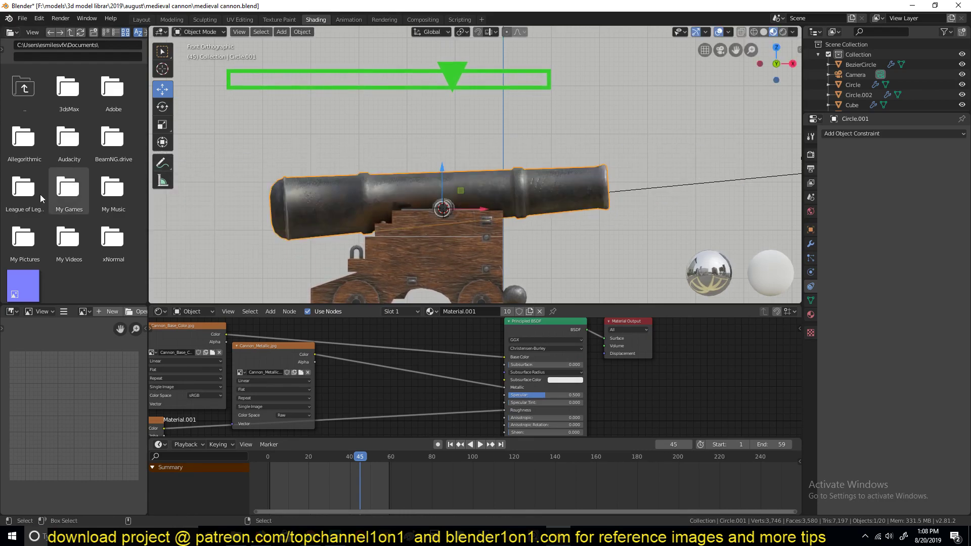
pyautogui.scroll(-1, 328, 191)
# Set Plane.003 as the Empty's Transformation constraint target and test-play the animation.
pyautogui.click(620, 183)
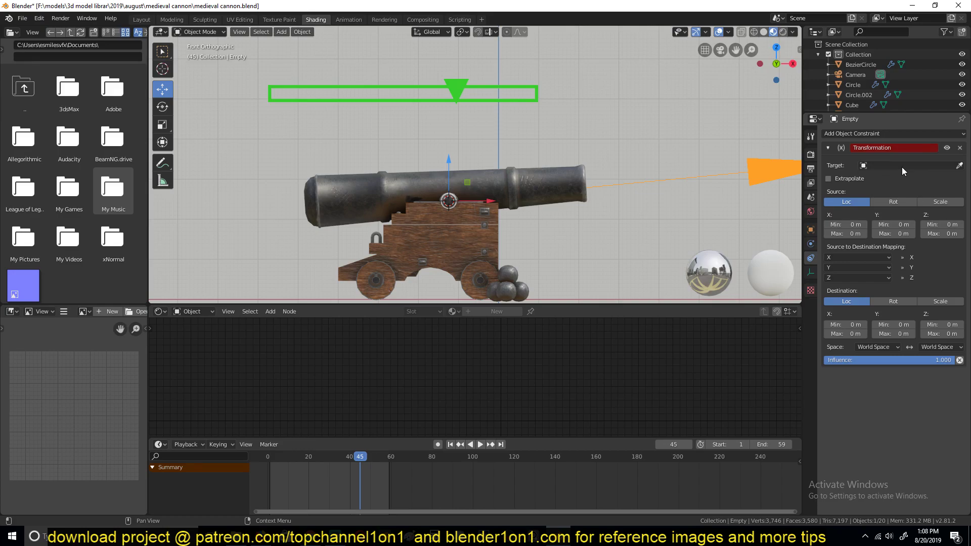
pyautogui.click(959, 166)
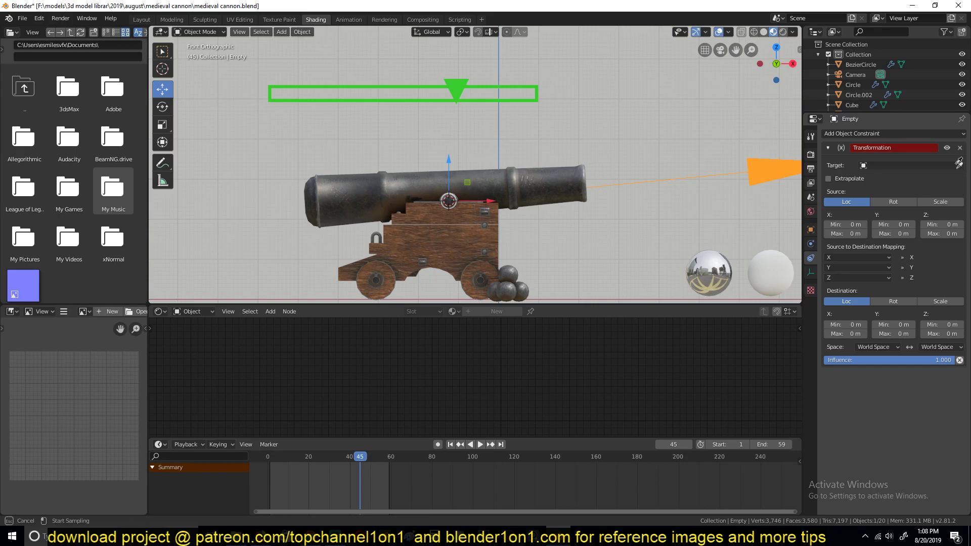
pyautogui.click(458, 87)
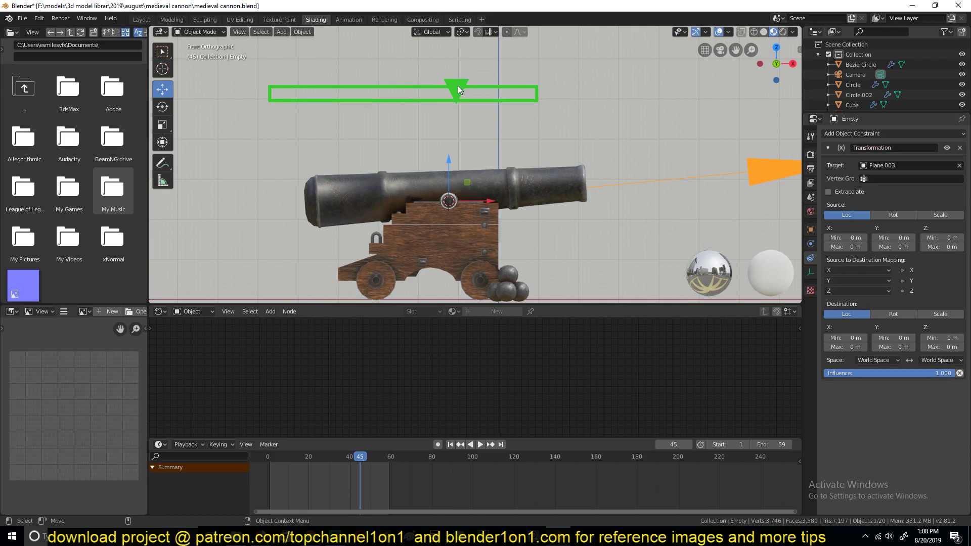
pyautogui.press('space')
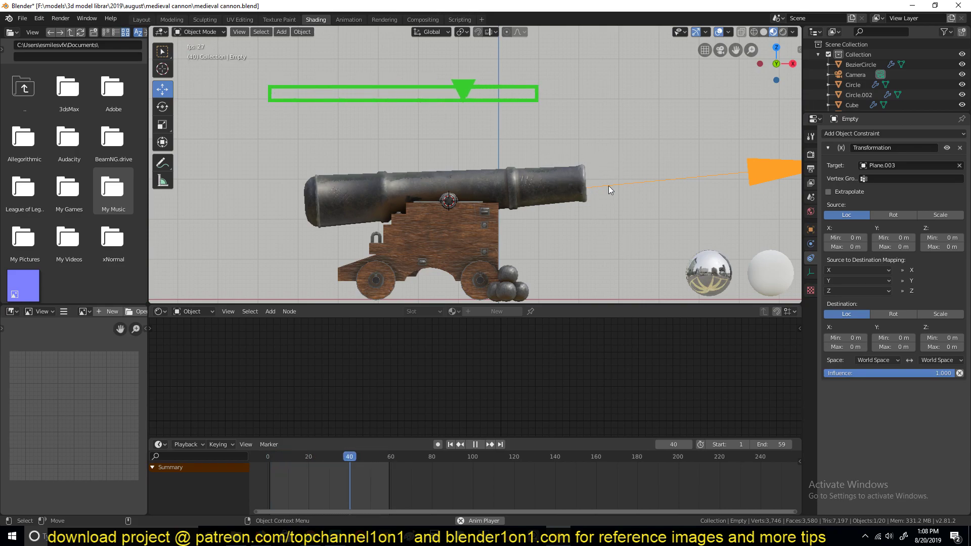
pyautogui.press('space')
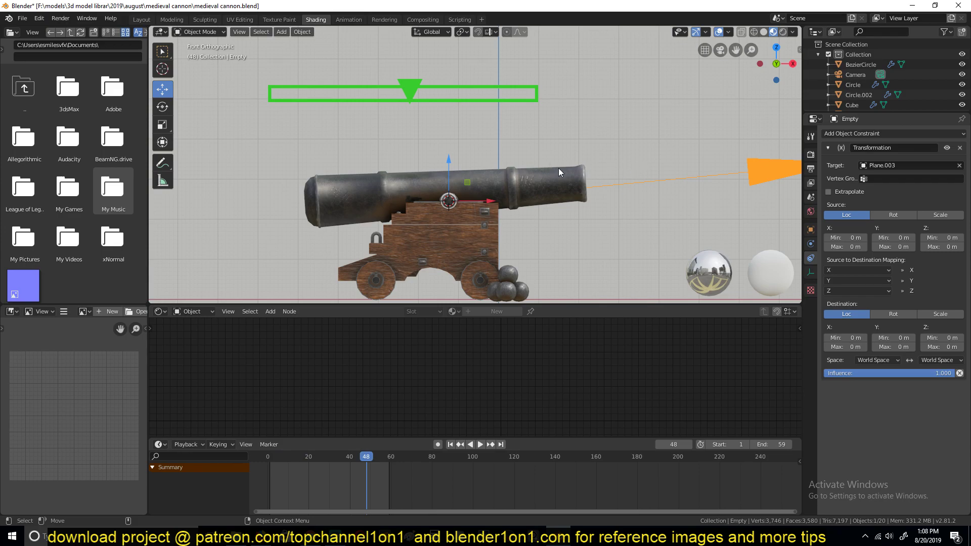
pyautogui.keyDown('shift'); pyautogui.moveTo(749, 165); pyautogui.dragTo(698, 171, button='middle'); pyautogui.keyUp('shift')
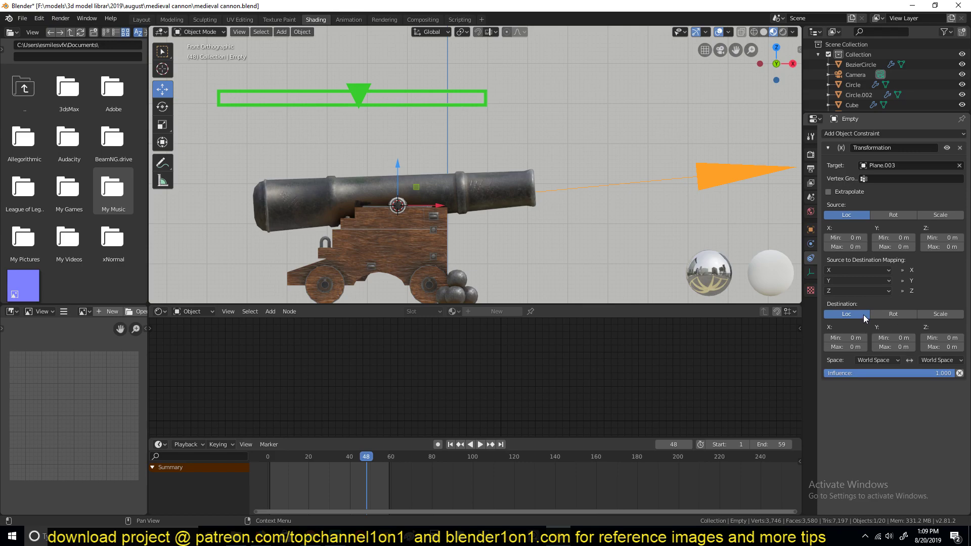
pyautogui.keyDown('shift'); pyautogui.moveTo(515, 252); pyautogui.dragTo(513, 249, button='middle'); pyautogui.keyUp('shift')
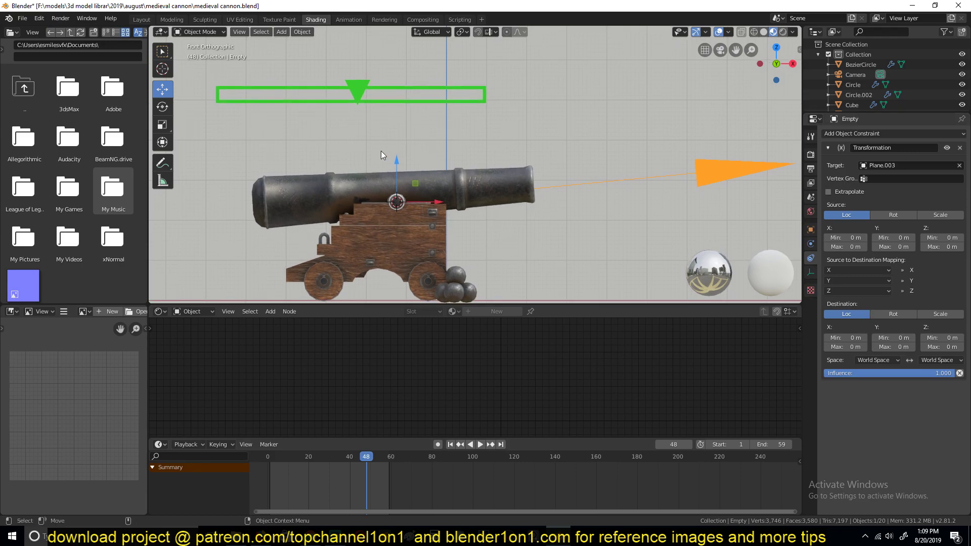
pyautogui.keyDown('shift'); pyautogui.moveTo(381, 151); pyautogui.dragTo(438, 141, button='middle'); pyautogui.keyUp('shift')
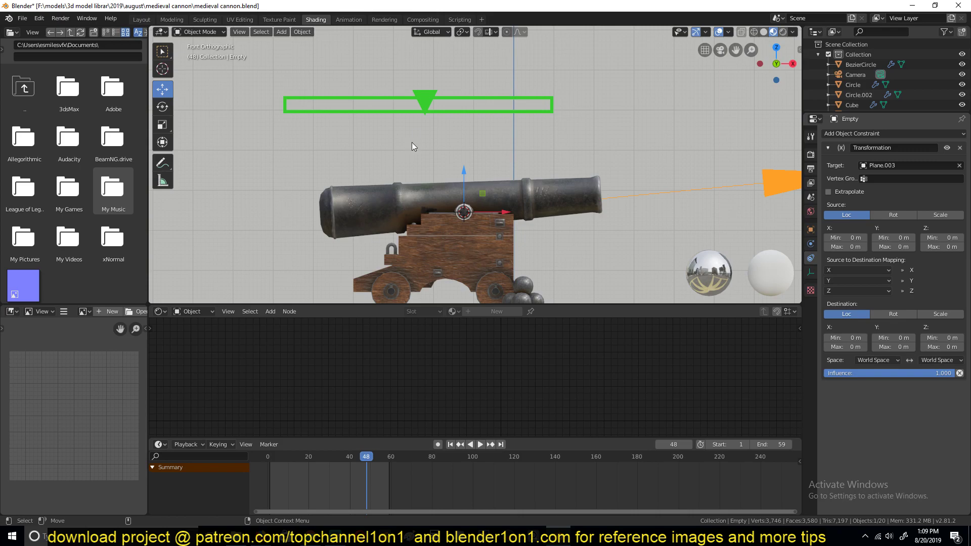
# Select the black arrow Empty and test-play the rig's aiming, then stop playback.
pyautogui.click(424, 100)
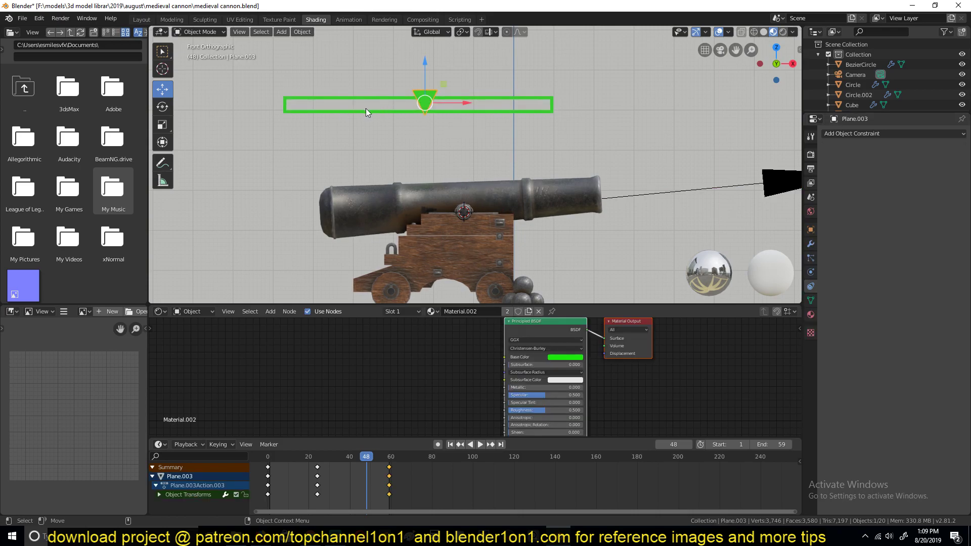
pyautogui.keyDown('shift'); pyautogui.moveTo(517, 170); pyautogui.dragTo(454, 160, button='middle'); pyautogui.keyUp('shift')
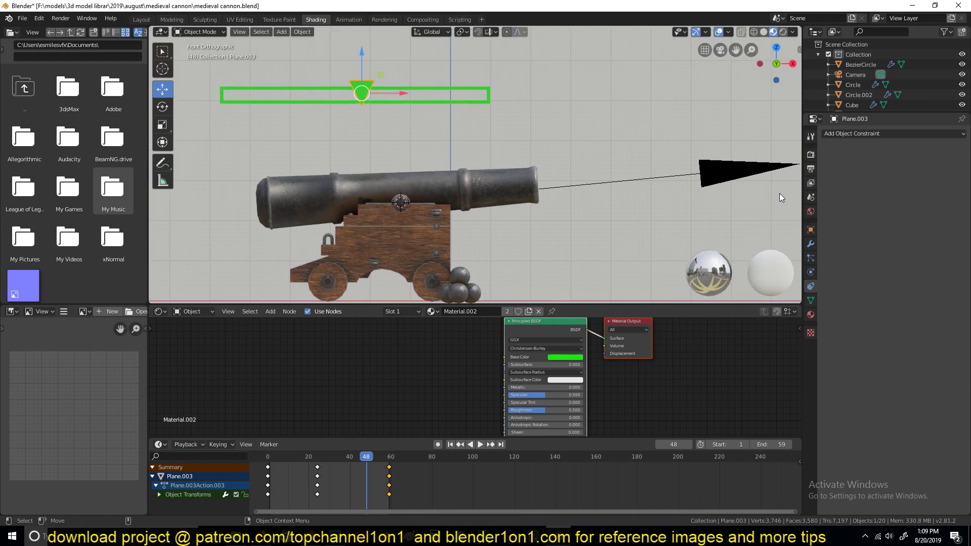
pyautogui.click(734, 167)
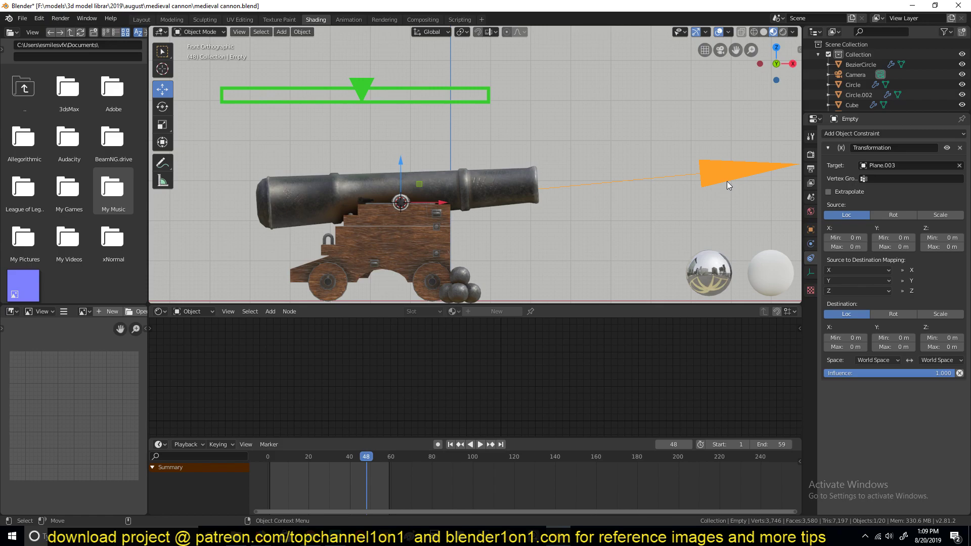
pyautogui.press('space')
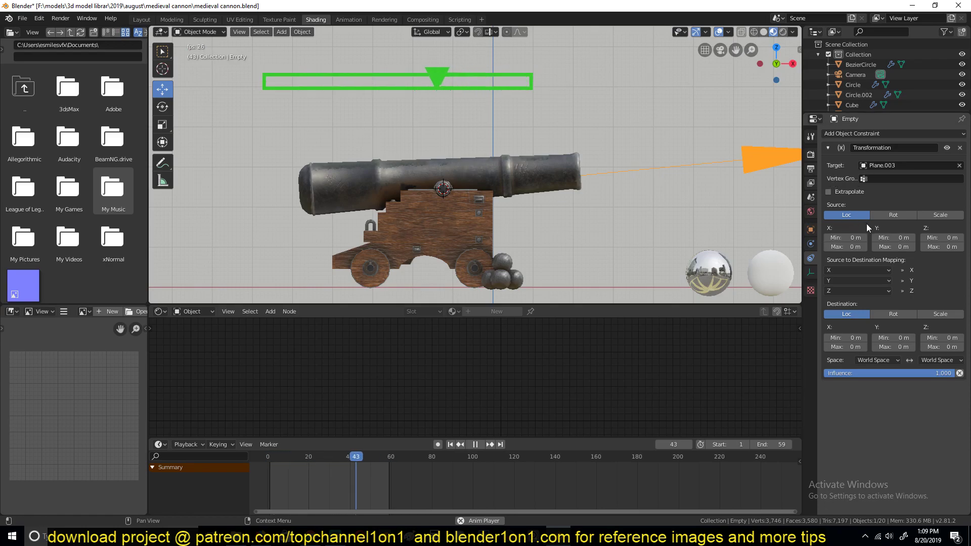
pyautogui.press('space')
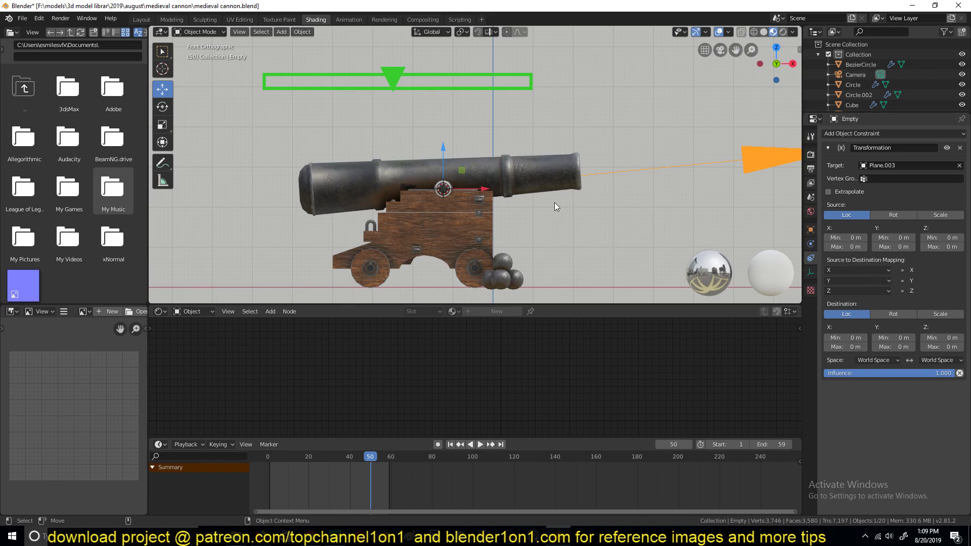
# Select the green triangle Plane.003 and switch to the Measure tool to measure the green bar.
pyautogui.scroll(2, 555, 203)
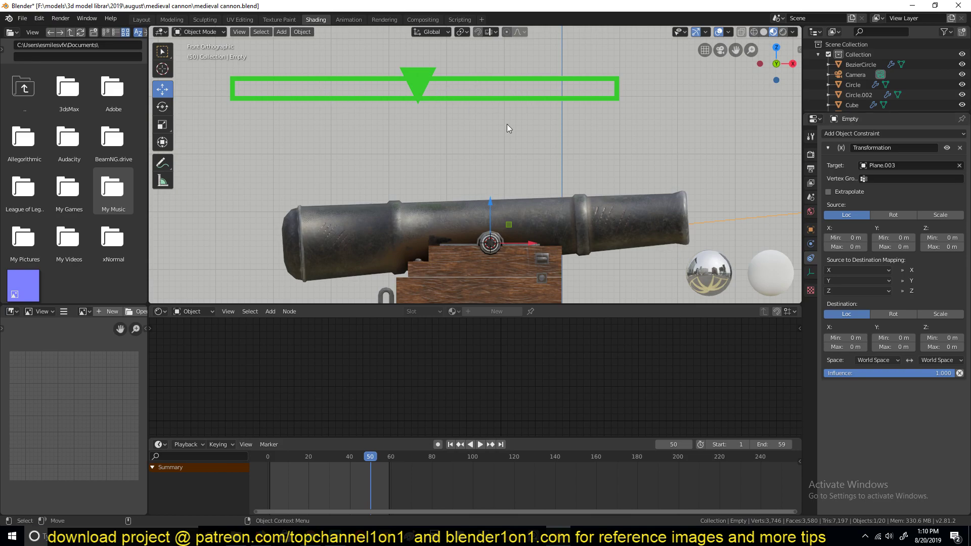
pyautogui.click(438, 77)
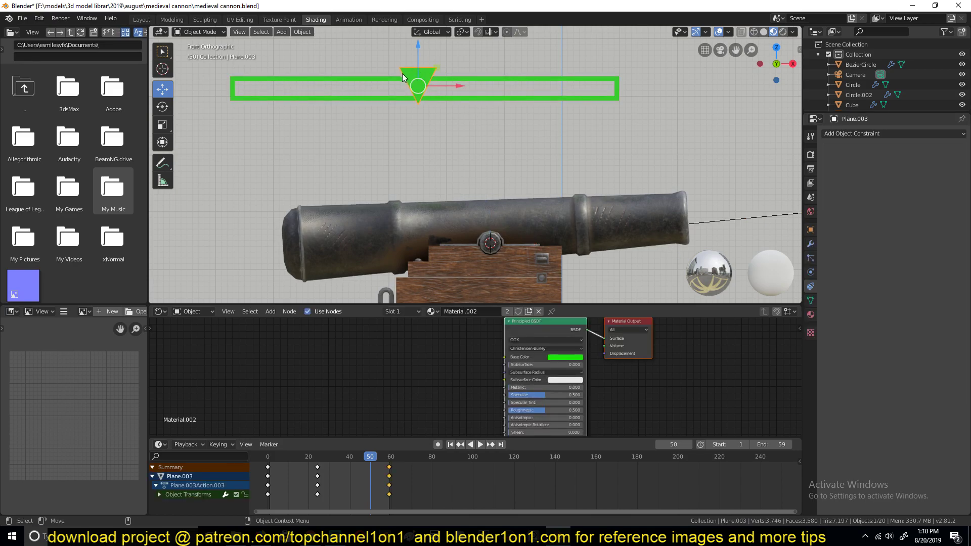
pyautogui.scroll(-4, 490, 155)
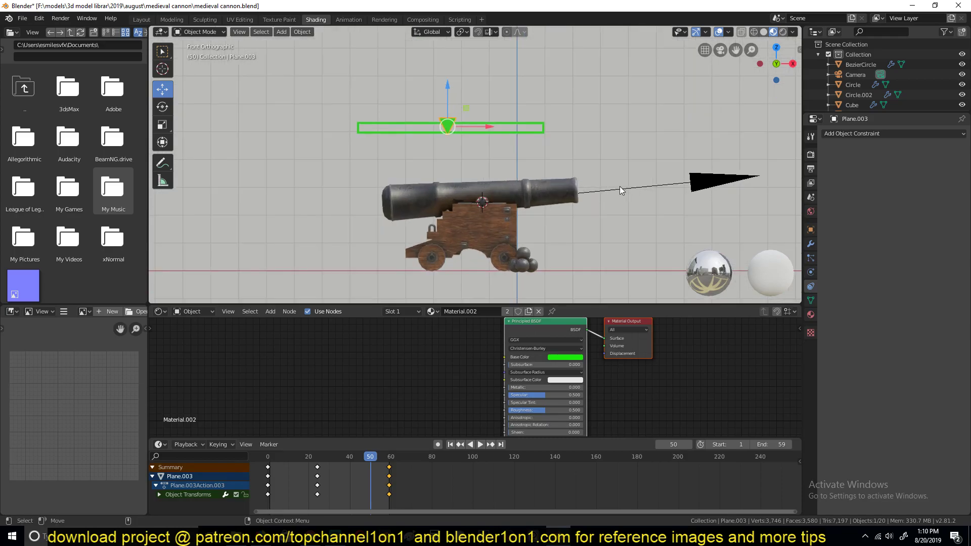
pyautogui.keyDown('alt'); pyautogui.scroll(20, 431, 164); pyautogui.keyUp('alt')
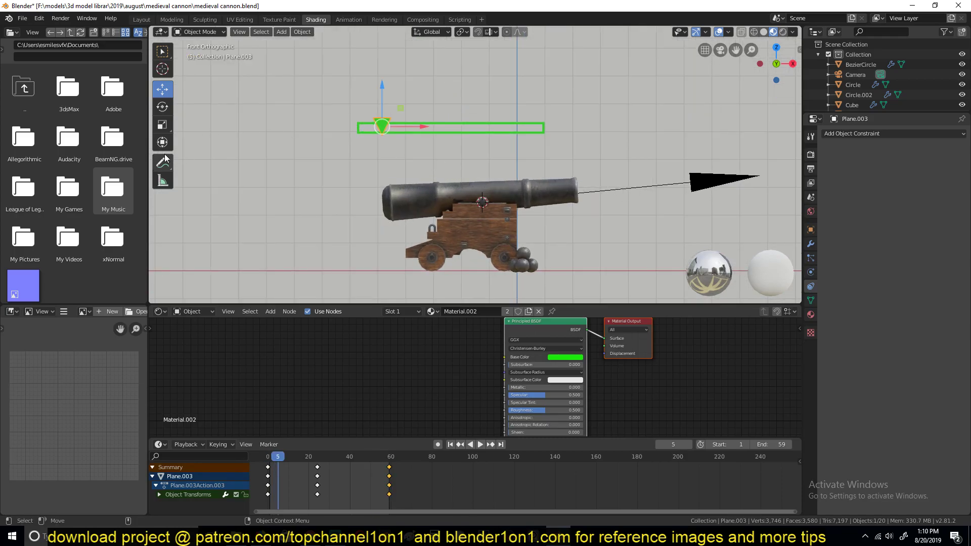
pyautogui.click(162, 180)
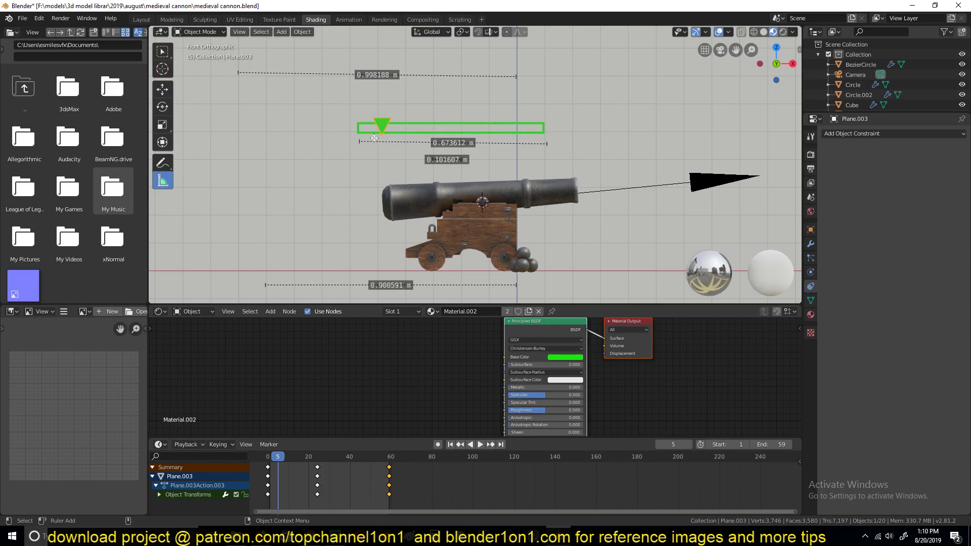
# Select the black arrow Empty and set its Transformation constraint's Source X Max to 1 m.
pyautogui.click(659, 157)
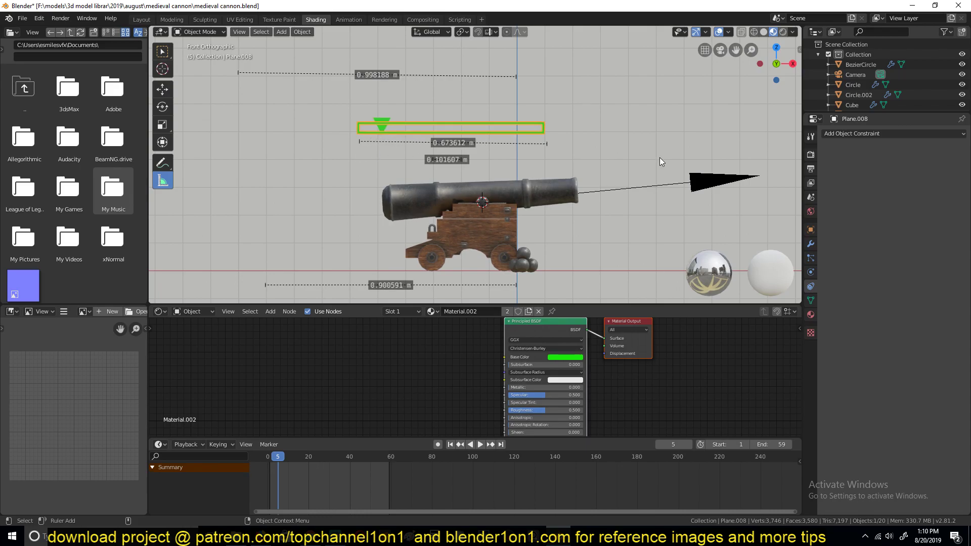
pyautogui.click(389, 118)
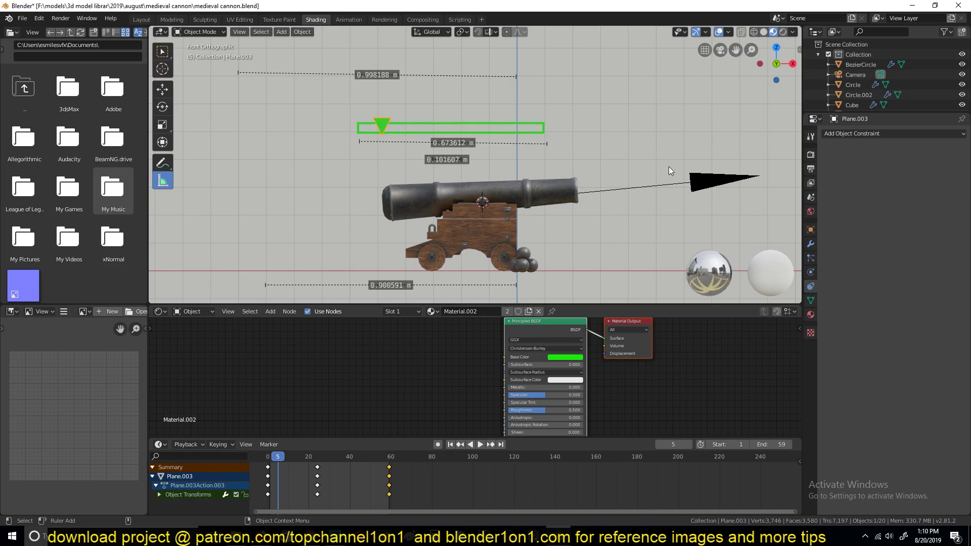
pyautogui.click(686, 184)
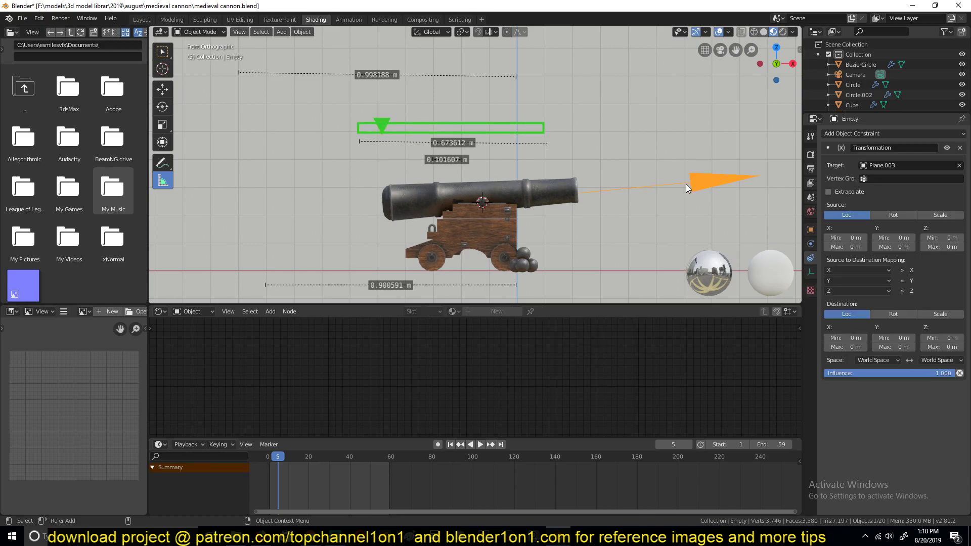
pyautogui.click(854, 246)
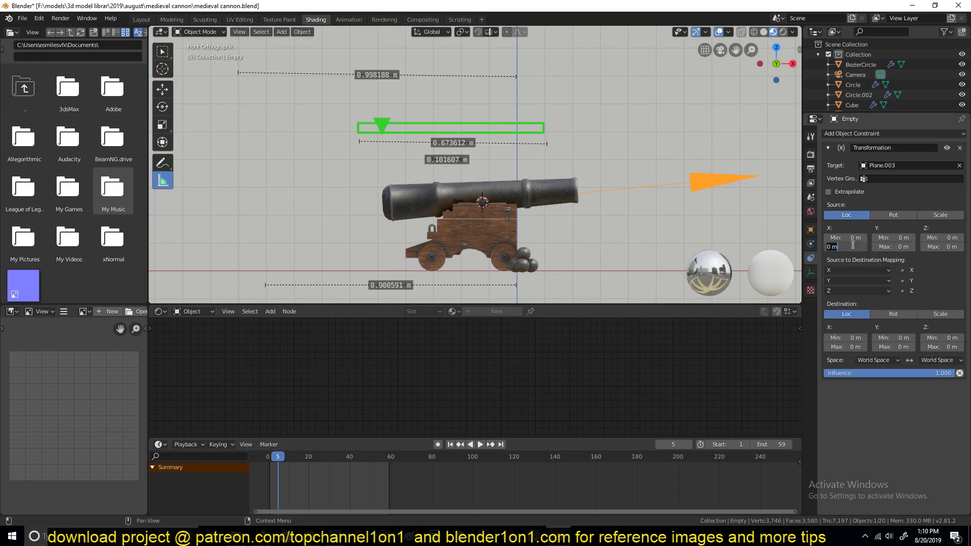
pyautogui.write('1')
pyautogui.press('Return')
# Set the constraint's Destination X Max to 5 m and start playback.
pyautogui.click(857, 347)
pyautogui.write('1')
pyautogui.press('Return')
pyautogui.write('5')
pyautogui.press('Return')
pyautogui.press('space')
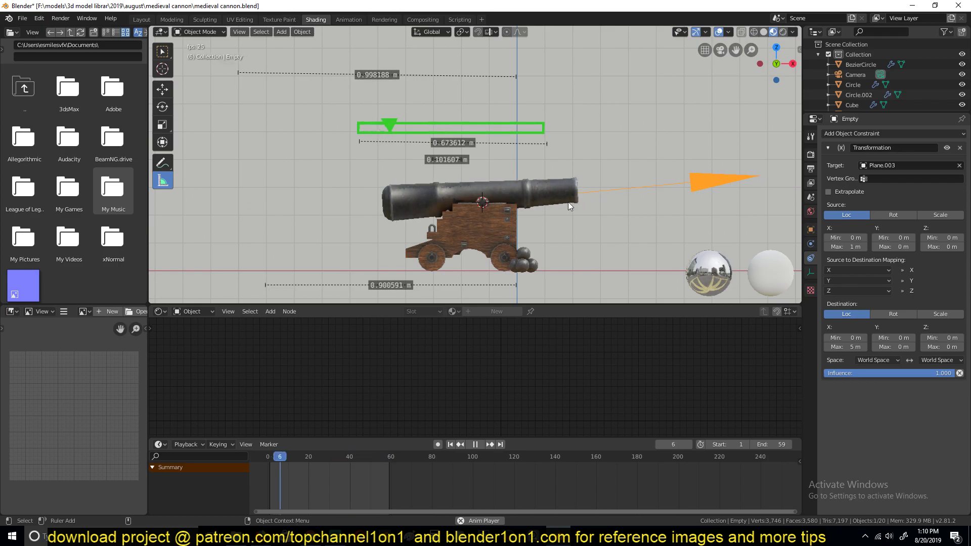
# Zoom and pan to watch the whole cannon, then stop playback and return to frame 1.
pyautogui.scroll(3, 501, 183)
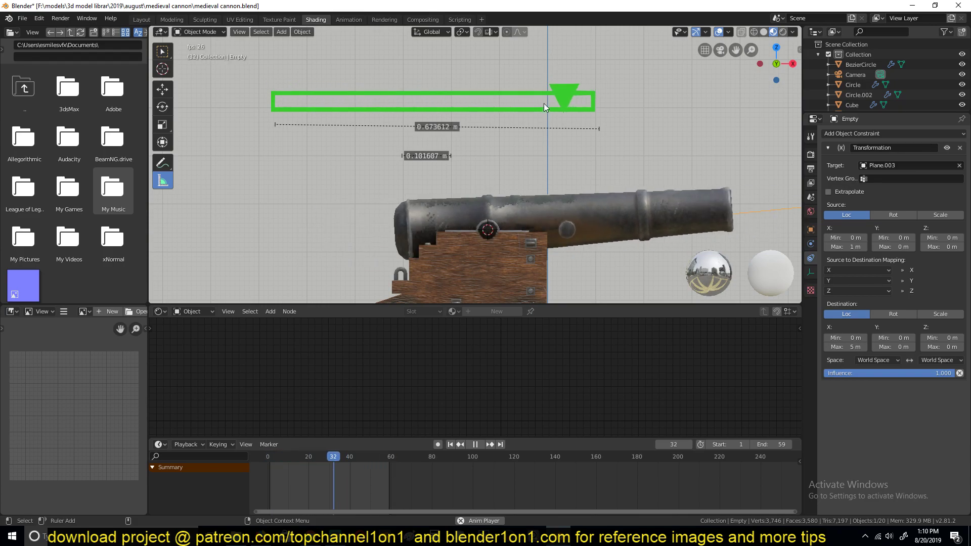
pyautogui.scroll(-3, 496, 143)
pyautogui.keyDown('shift'); pyautogui.moveTo(521, 214); pyautogui.dragTo(480, 242, button='middle'); pyautogui.keyUp('shift')
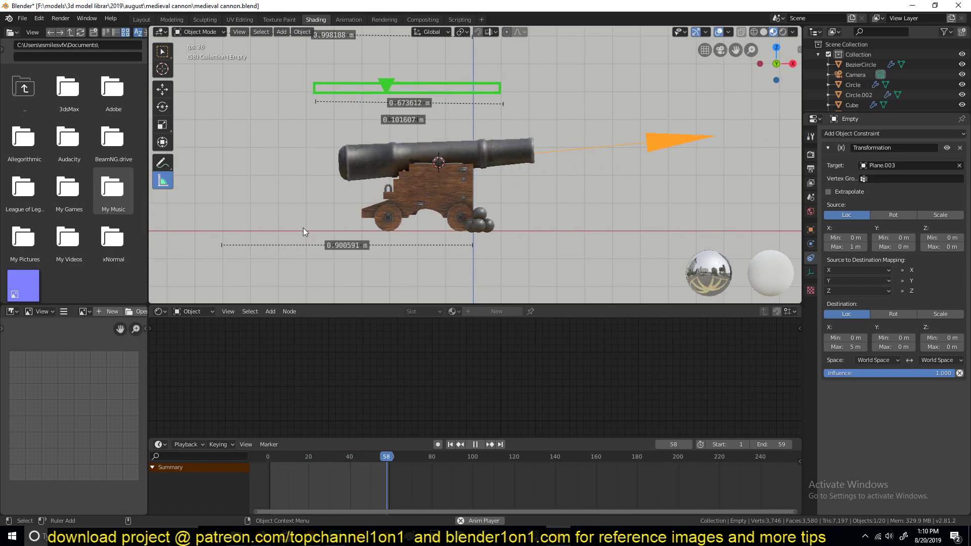
pyautogui.press('Escape')
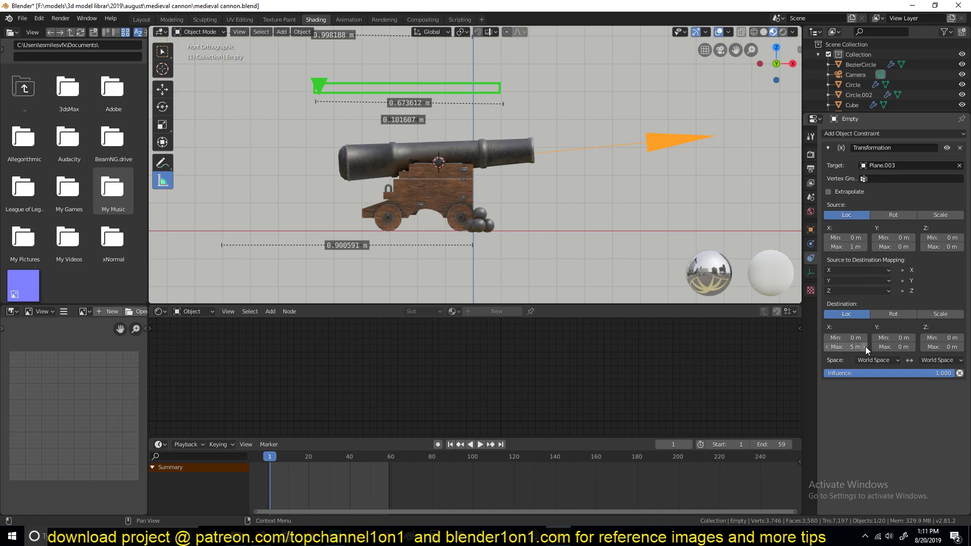
# Start playback and set the constraint's Source X Min to -1 m.
pyautogui.scroll(3, 506, 158)
pyautogui.keyDown('shift'); pyautogui.moveTo(451, 97); pyautogui.dragTo(430, 219, button='middle'); pyautogui.keyUp('shift')
pyautogui.scroll(3, 437, 157)
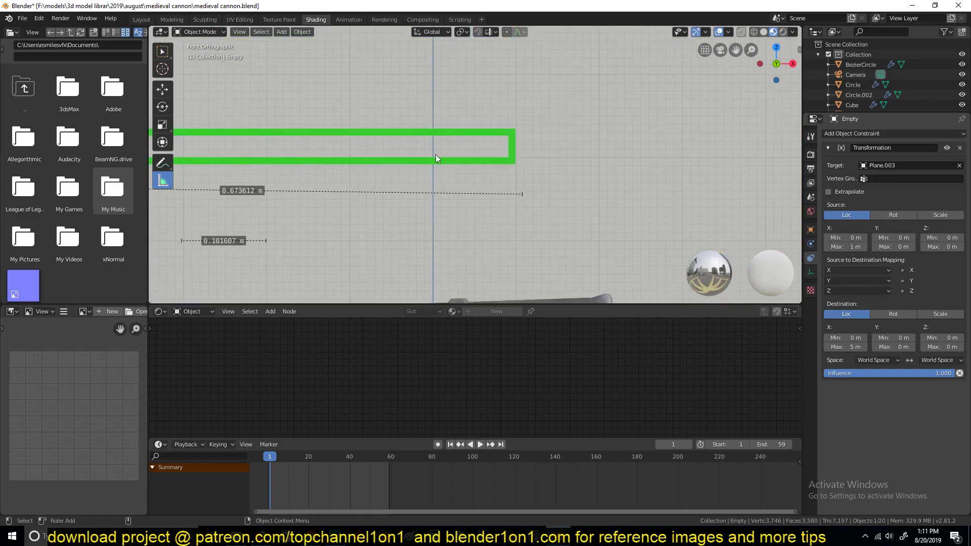
pyautogui.press('space')
pyautogui.press('space')
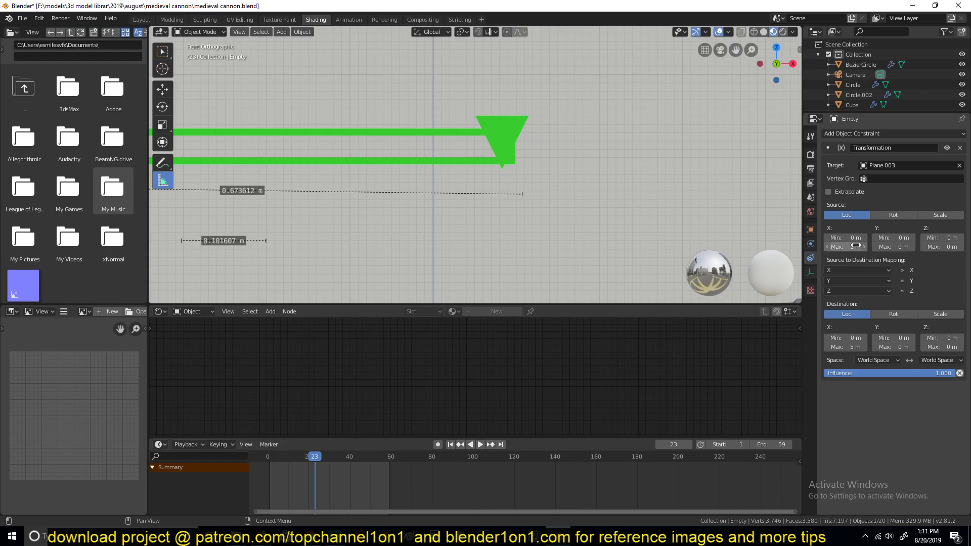
pyautogui.moveTo(855, 246); pyautogui.dragTo(861, 246)
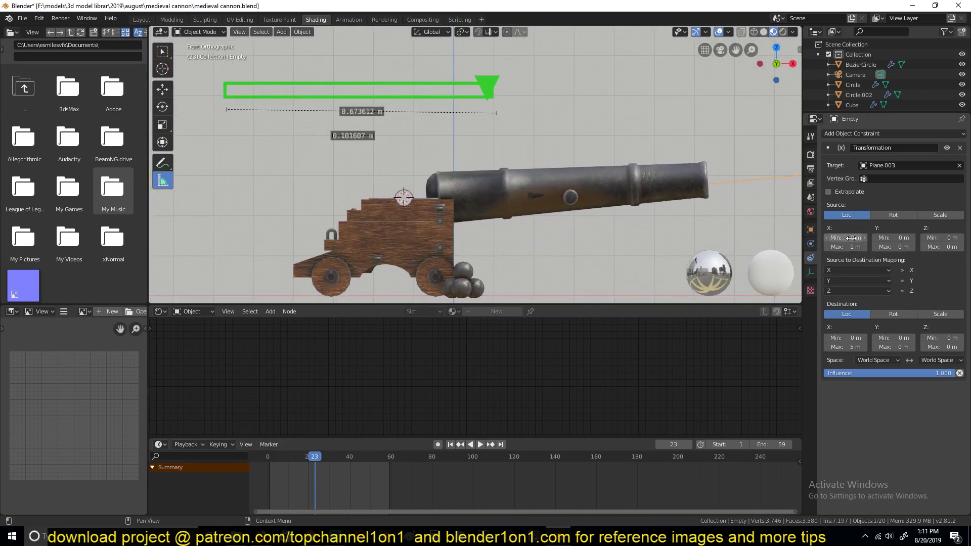
pyautogui.scroll(5, 352, 77)
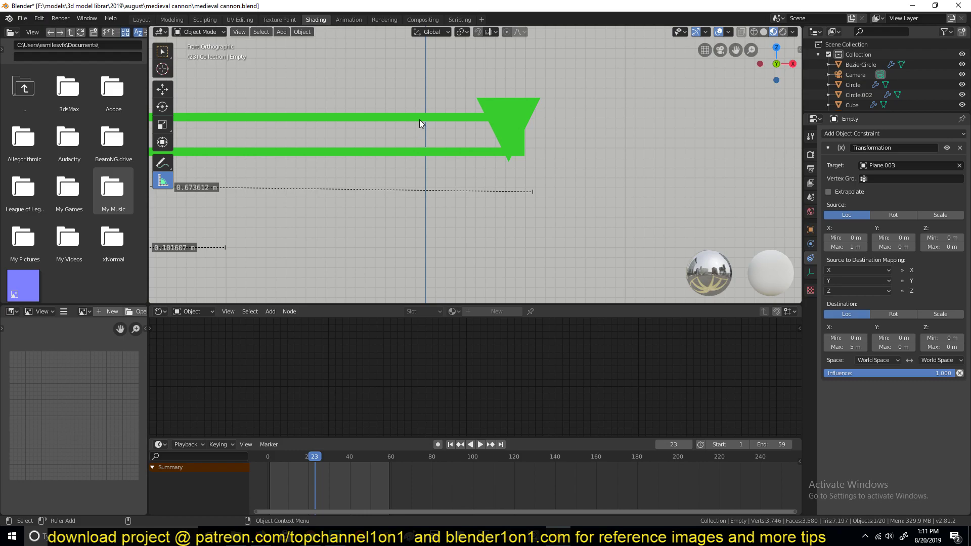
pyautogui.scroll(-5, 432, 210)
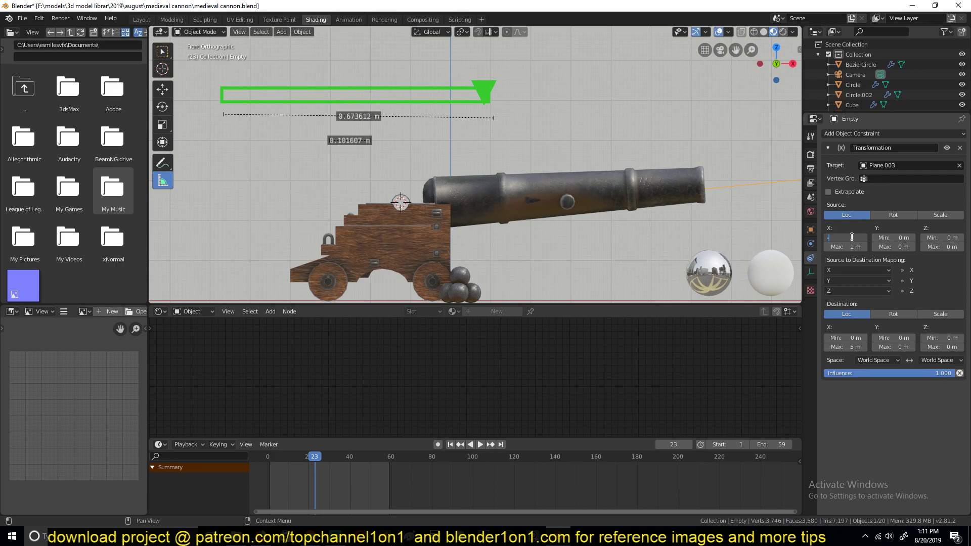
pyautogui.press('Return')
# Resume playback and change Destination X Max from 5 m to 1 m.
pyautogui.press('space')
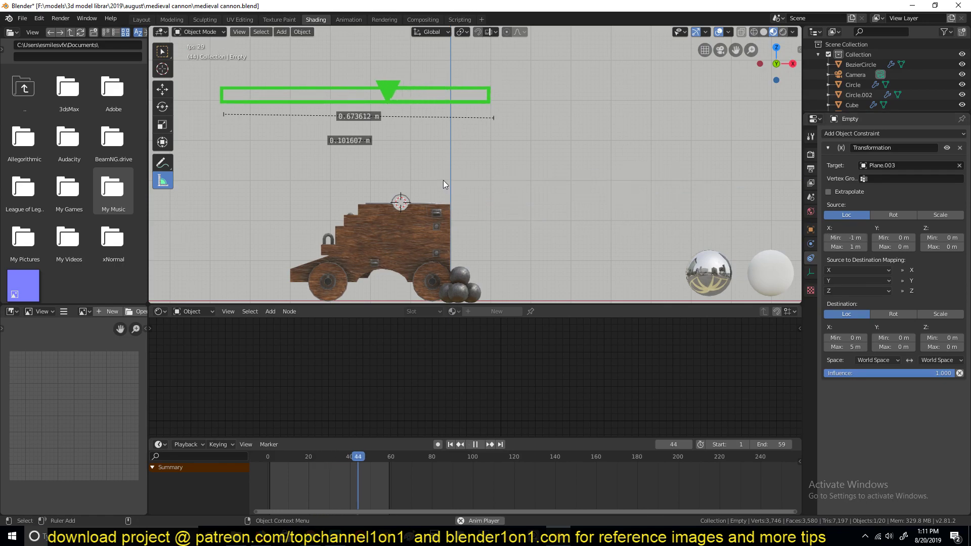
pyautogui.scroll(-5, 443, 180)
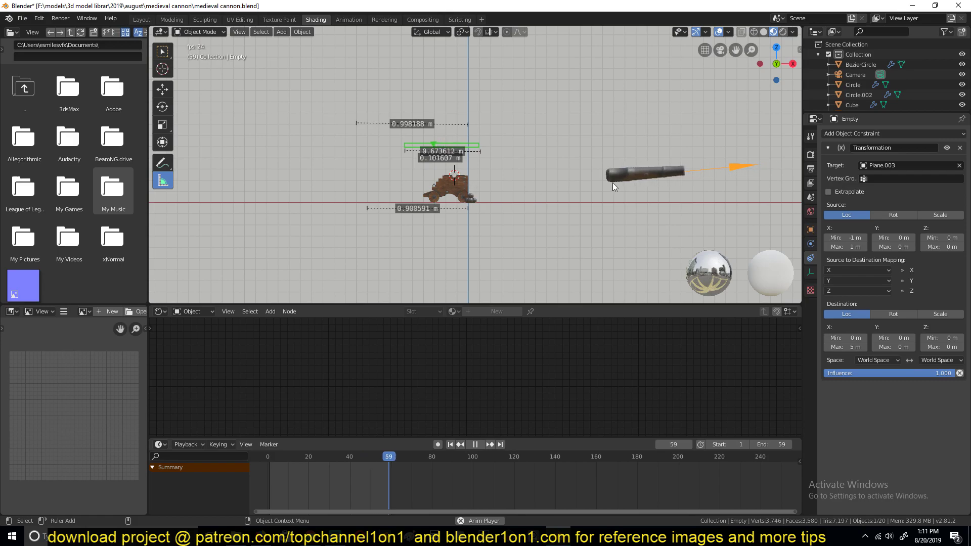
pyautogui.click(845, 347)
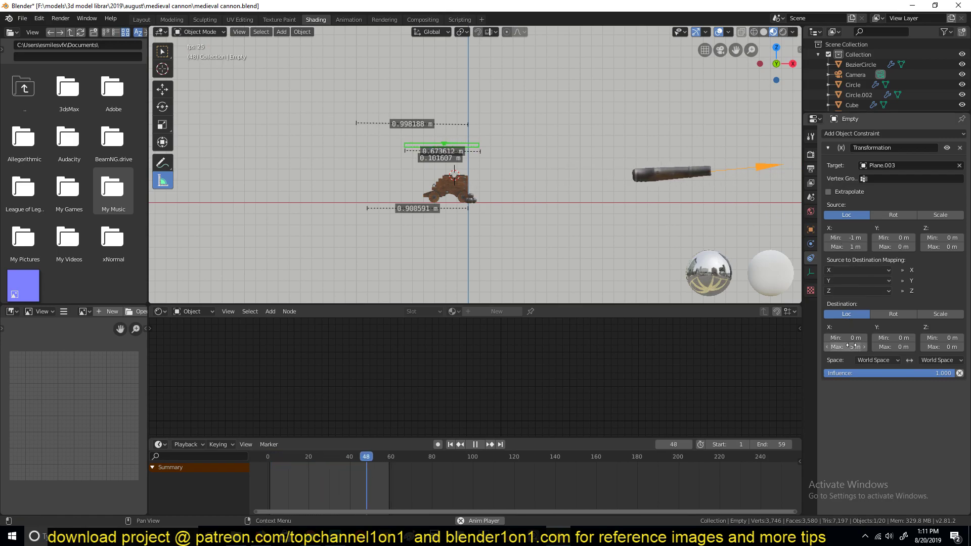
pyautogui.press('Escape')
pyautogui.scroll(6, 471, 194)
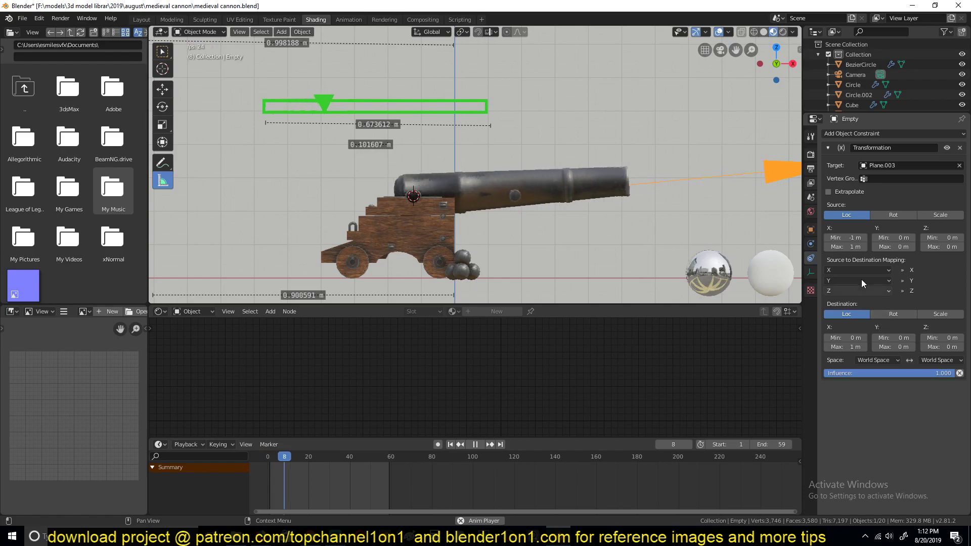
# Switch the constraint's Destination mapping to Rot and orbit around the cannon barrel.
pyautogui.click(888, 312)
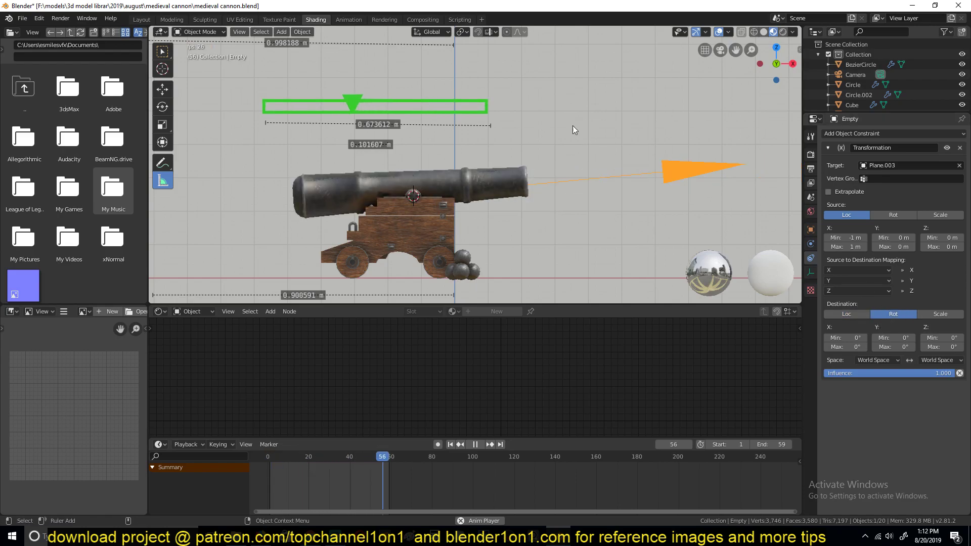
pyautogui.moveTo(504, 171); pyautogui.dragTo(444, 186, button='middle')
pyautogui.scroll(6, 444, 186)
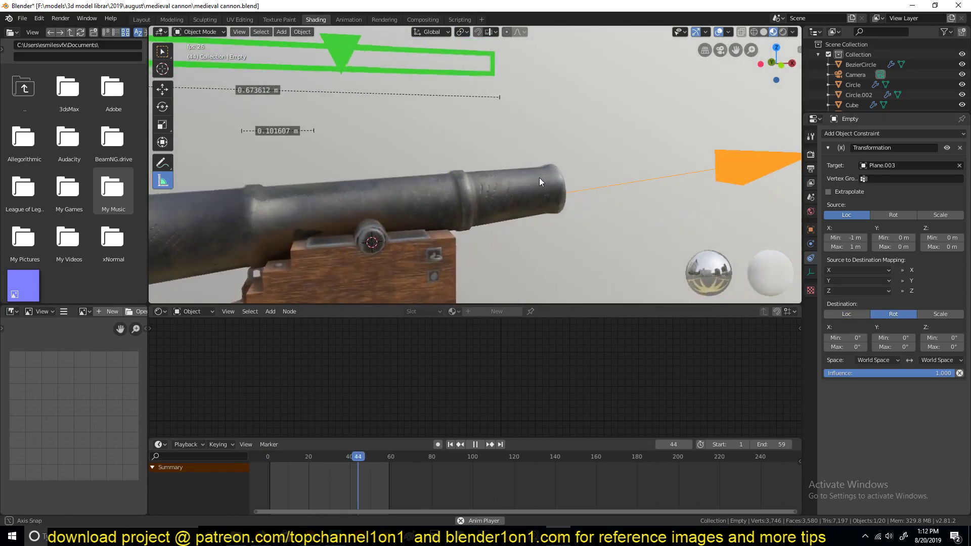
pyautogui.moveTo(616, 160); pyautogui.dragTo(491, 145, button='middle')
pyautogui.scroll(-3, 453, 162)
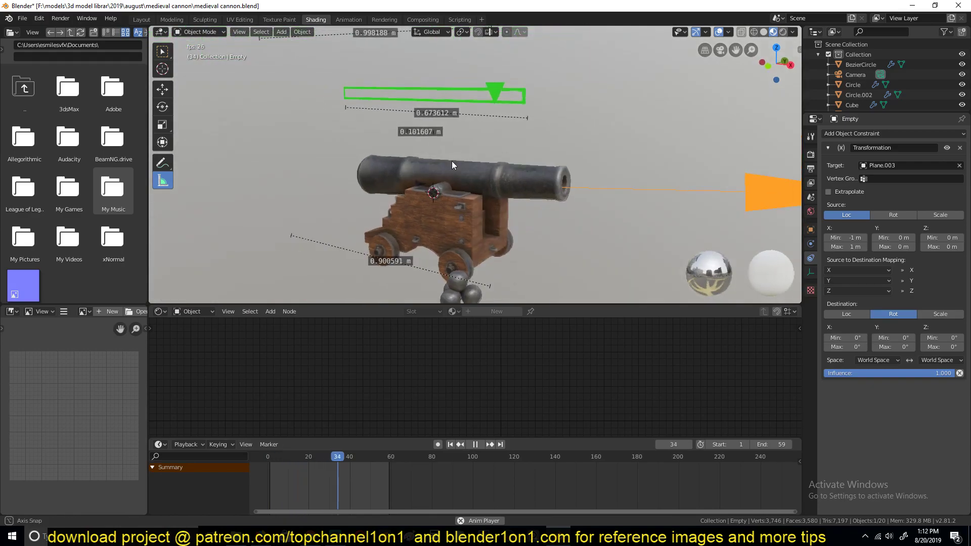
pyautogui.scroll(1, 459, 159)
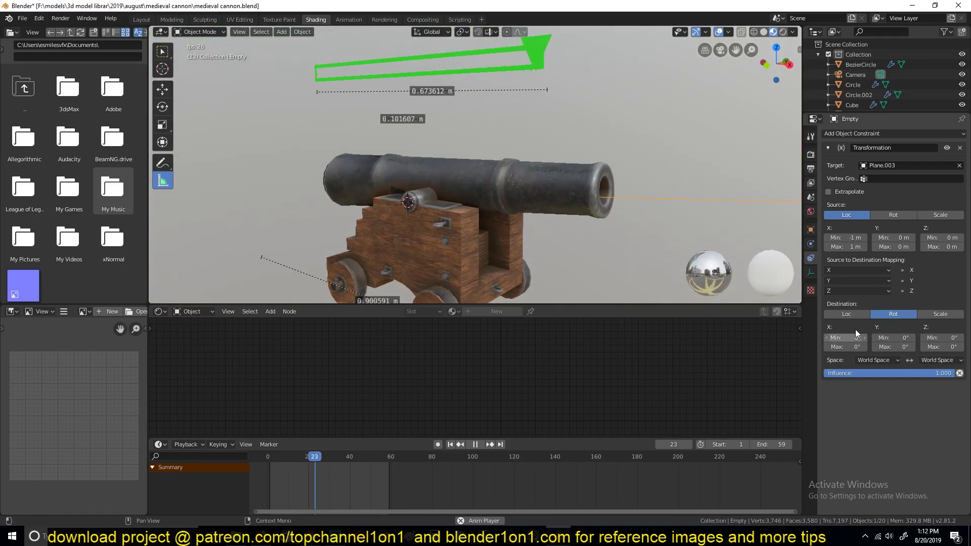
pyautogui.click(864, 313)
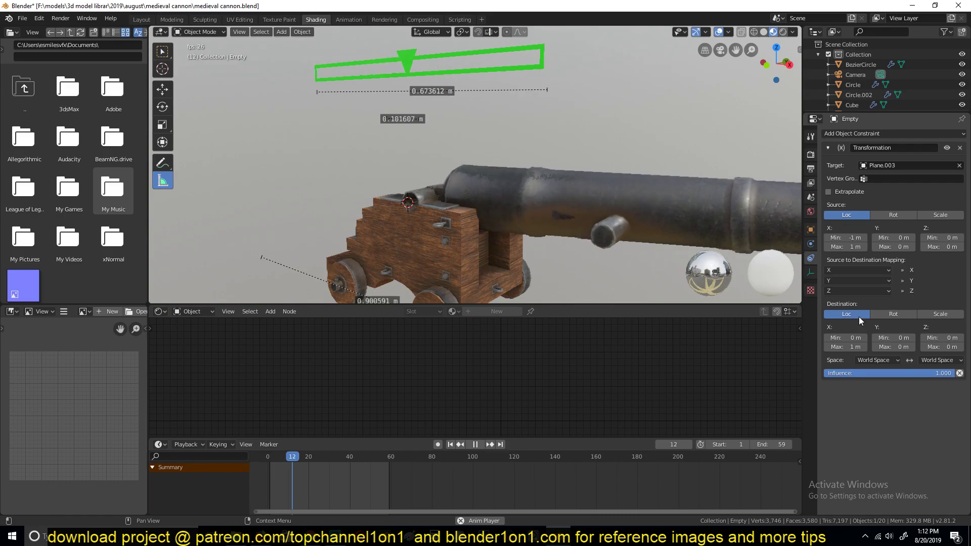
pyautogui.click(891, 313)
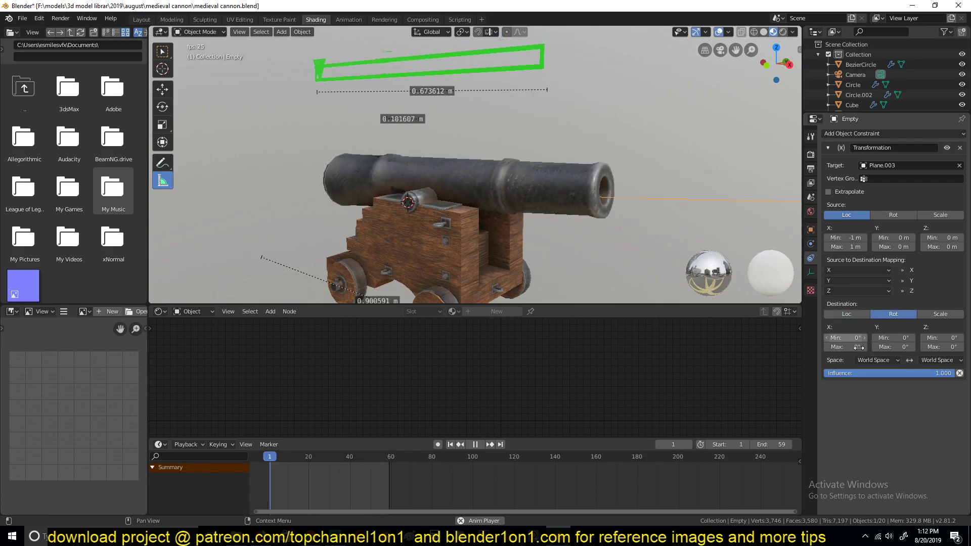
# Set Destination X Max to 360° and orbit to check the barrel's tilt.
pyautogui.doubleClick(853, 345)
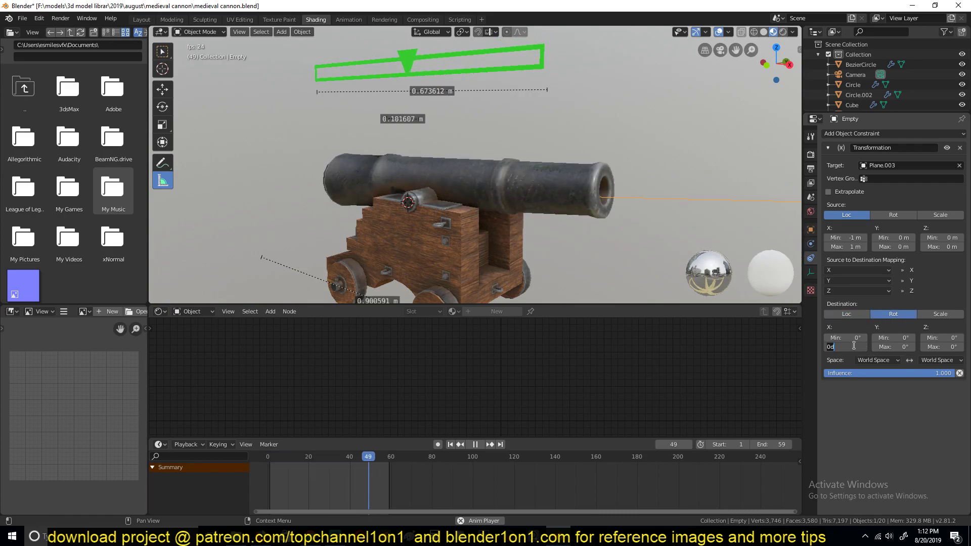
pyautogui.write('360')
pyautogui.press('Return')
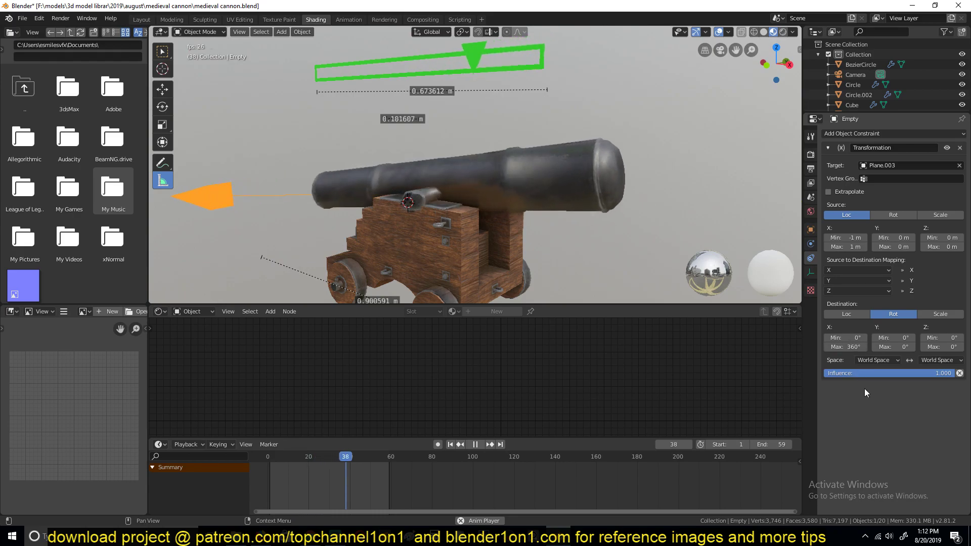
pyautogui.scroll(4, 596, 199)
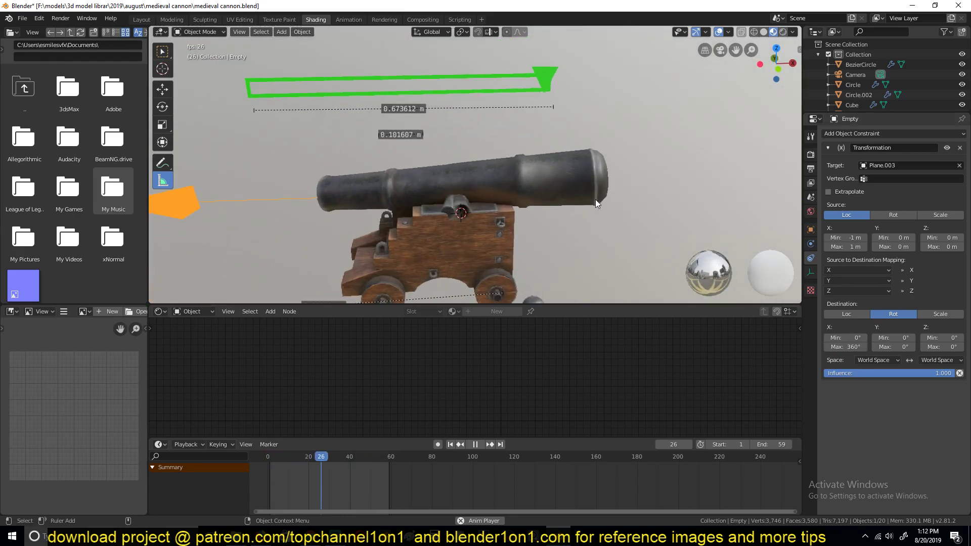
pyautogui.moveTo(595, 199); pyautogui.dragTo(610, 185, button='middle')
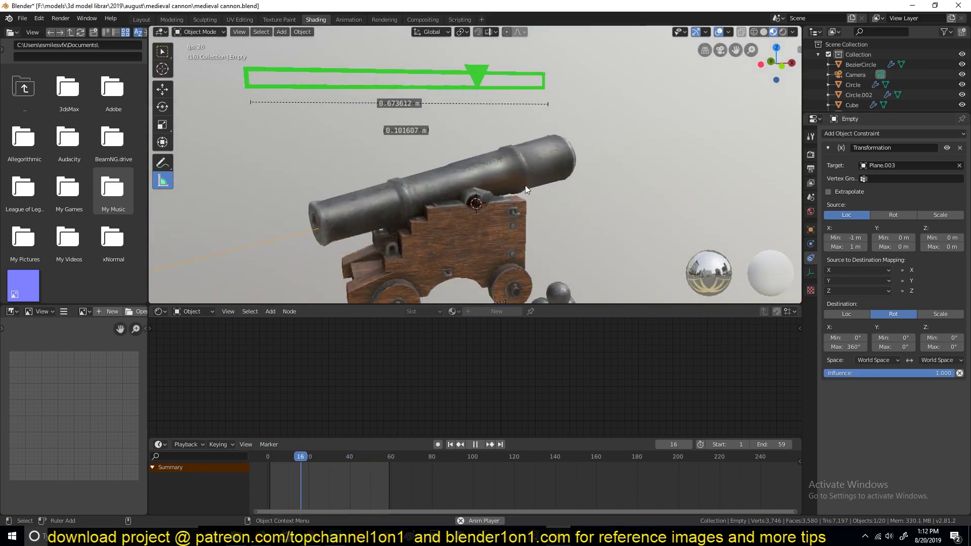
pyautogui.scroll(-3, 591, 168)
pyautogui.moveTo(614, 156); pyautogui.dragTo(600, 141, button='middle')
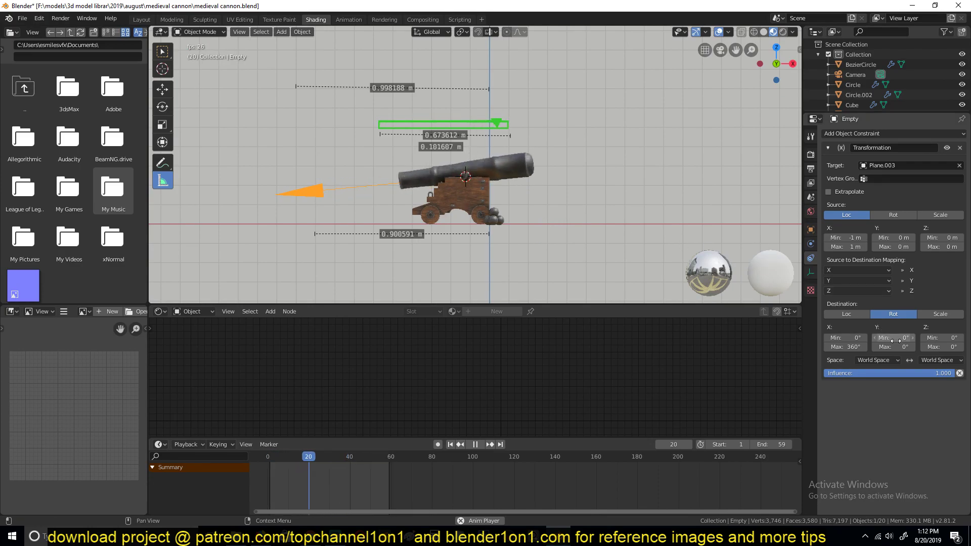
# Stop playback, orbit to a perspective view, and show the X and Z axis guide lines.
pyautogui.press('space')
pyautogui.moveTo(504, 225); pyautogui.dragTo(522, 207, button='middle')
pyautogui.scroll(4, 522, 208)
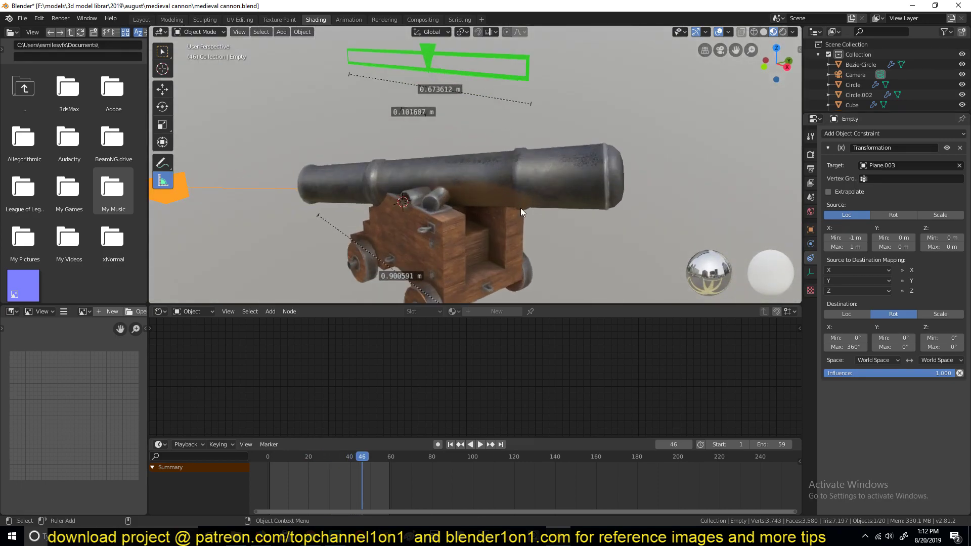
pyautogui.click(729, 32)
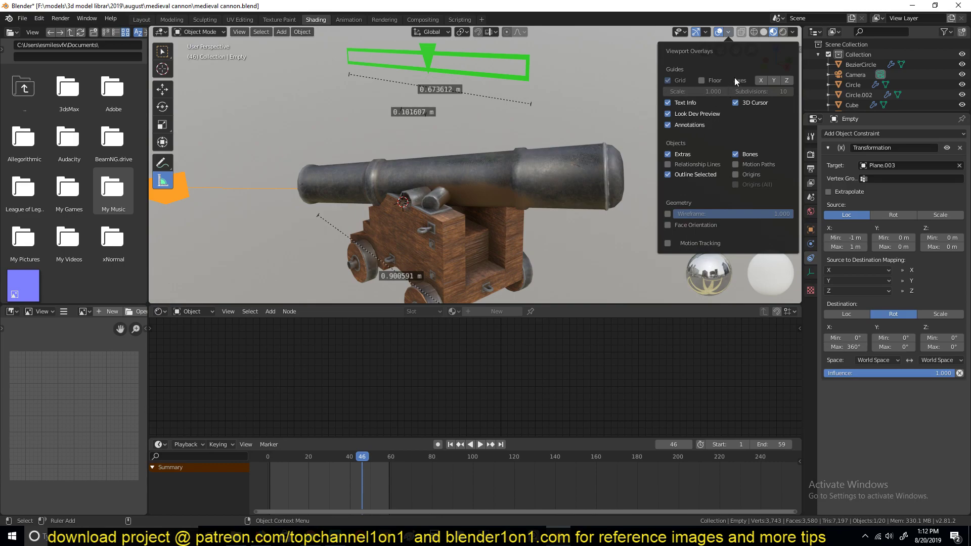
pyautogui.click(760, 79)
pyautogui.click(787, 80)
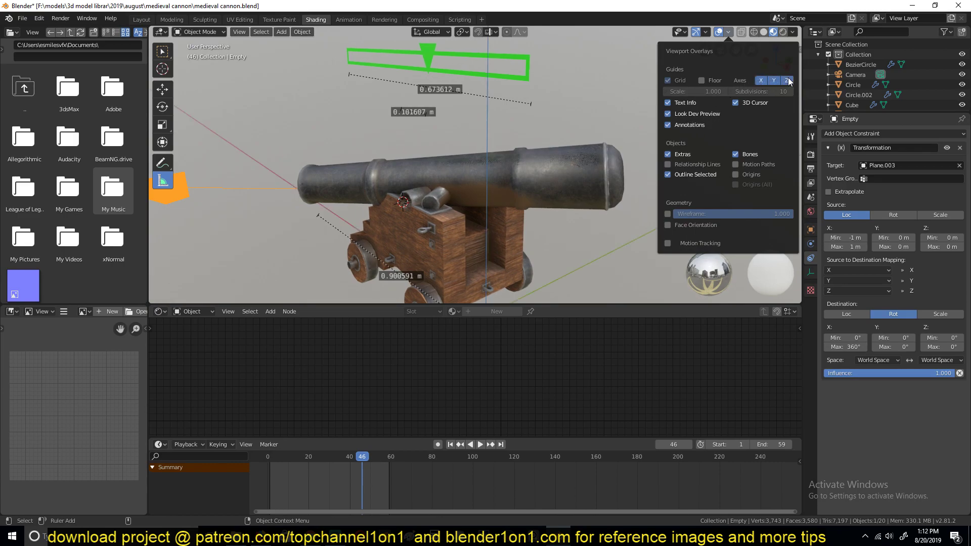
pyautogui.scroll(-4, 484, 173)
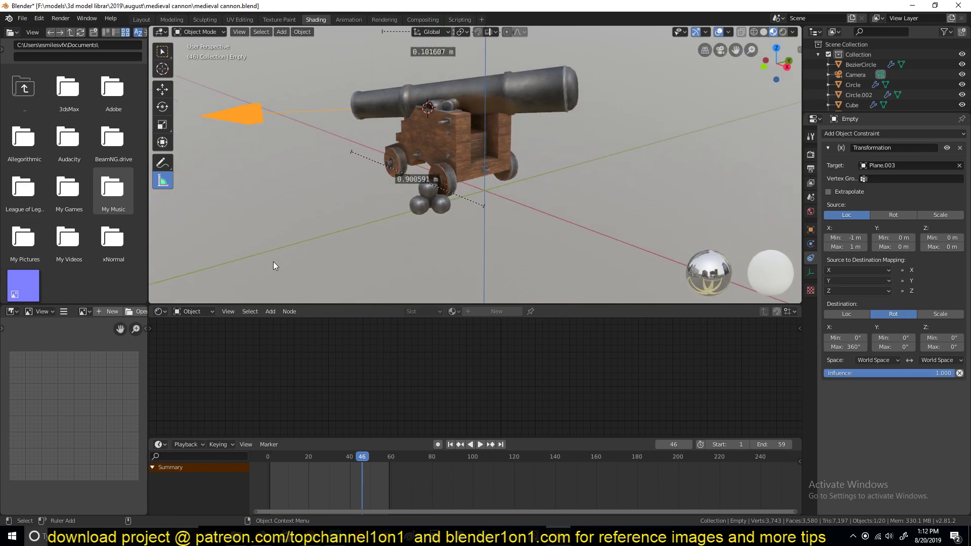
# Inspect the barrel from front view, then select the cone Empty and edit Destination Y Max to 360°.
pyautogui.click(479, 108)
pyautogui.press('KP_1')
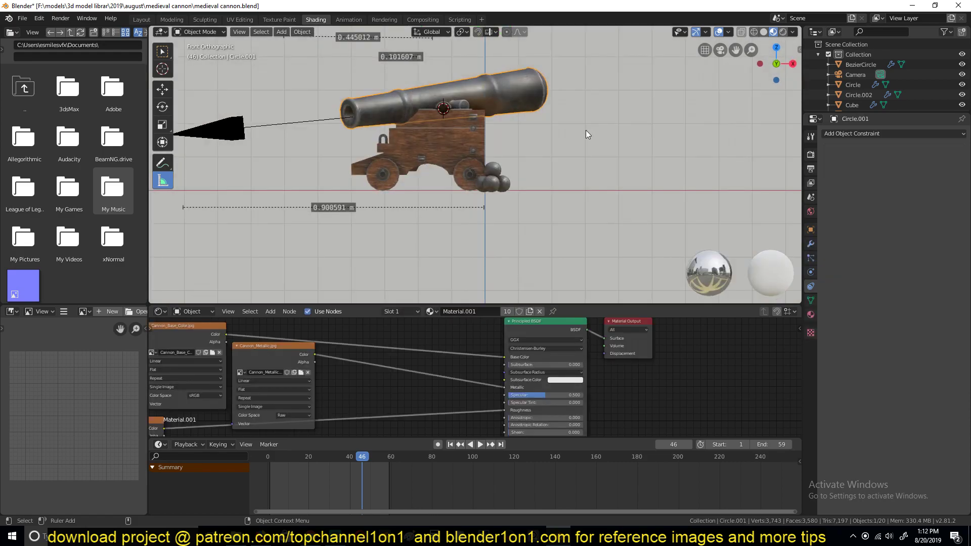
pyautogui.press('r')
pyautogui.rightClick(589, 209)
pyautogui.keyDown('shift'); pyautogui.moveTo(407, 87); pyautogui.dragTo(400, 127, button='middle'); pyautogui.keyUp('shift')
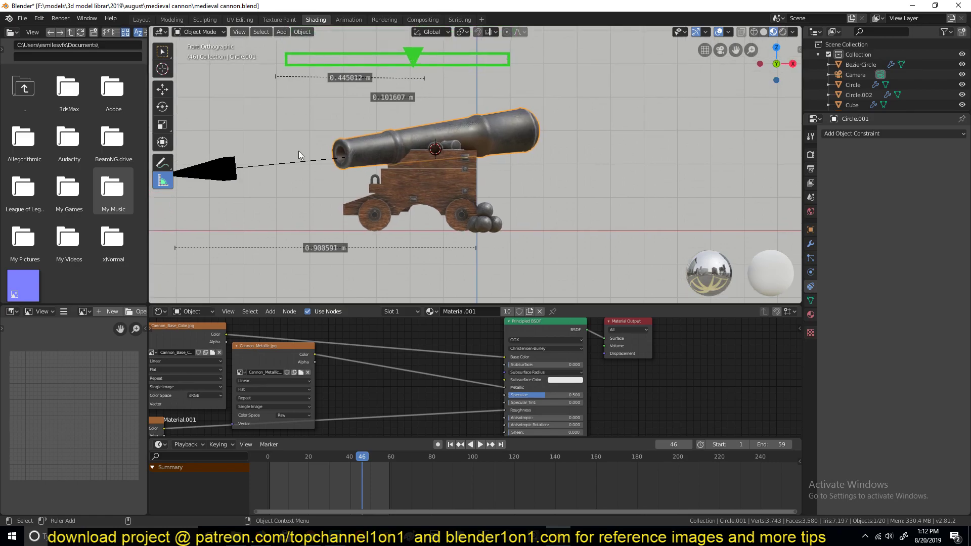
pyautogui.click(304, 158)
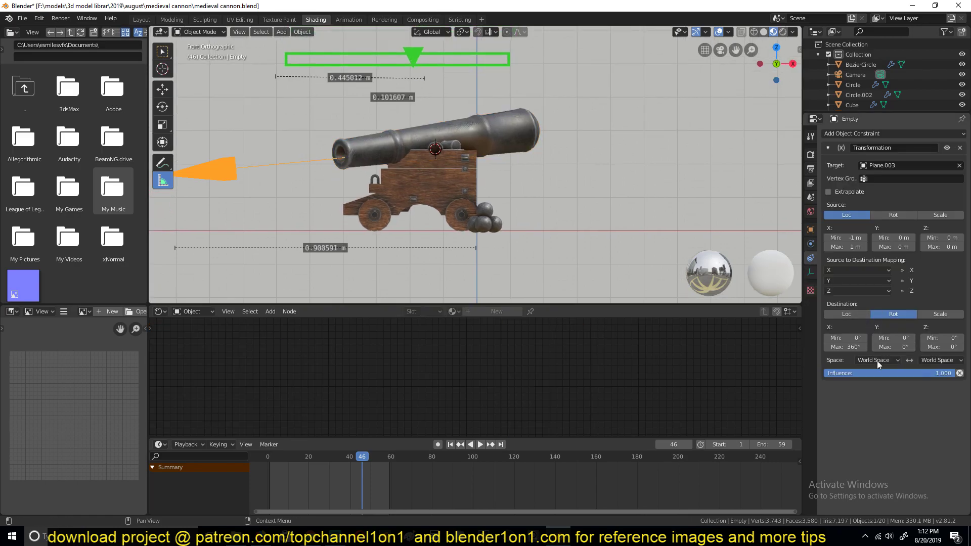
pyautogui.click(896, 347)
# Start playback and leave Destination X Max rotation at 0°.
pyautogui.press('space')
pyautogui.click(844, 347)
pyautogui.press('Escape')
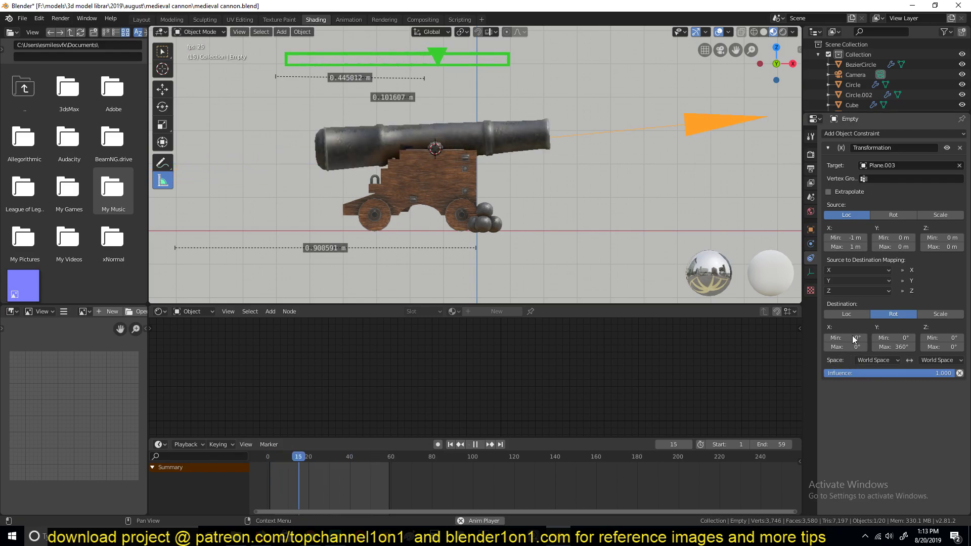
pyautogui.moveTo(678, 250); pyautogui.dragTo(633, 232, button='middle')
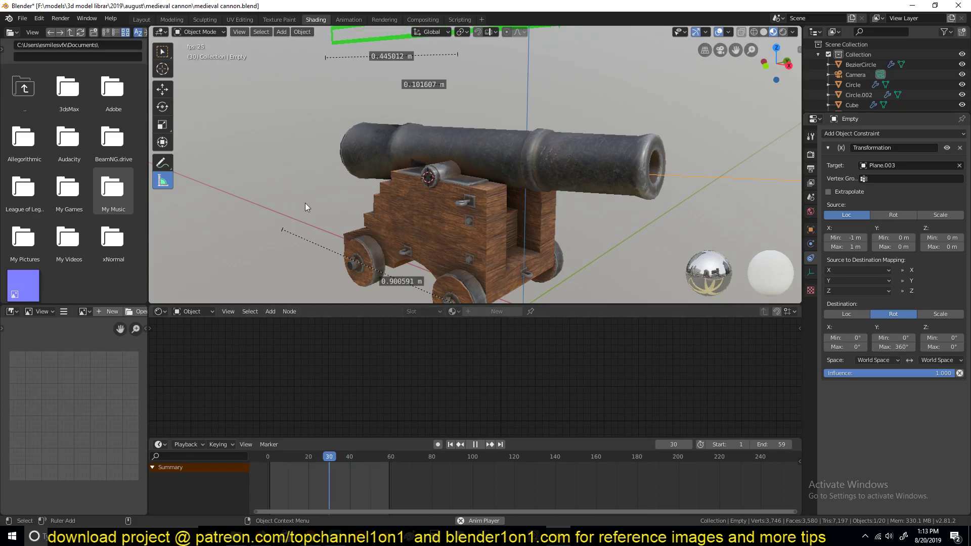
# Switch Destination to Loc with X Max 0 m and Y Max 1 m, then stop playback.
pyautogui.click(840, 315)
pyautogui.moveTo(850, 346); pyautogui.dragTo(825, 347)
pyautogui.moveTo(887, 347); pyautogui.dragTo(903, 347)
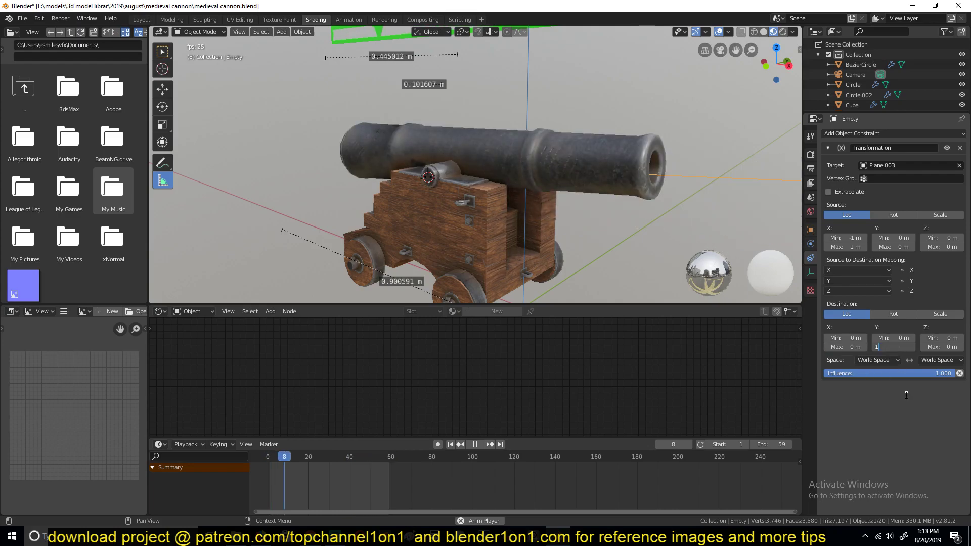
pyautogui.scroll(-2, 591, 192)
pyautogui.scroll(1, 600, 201)
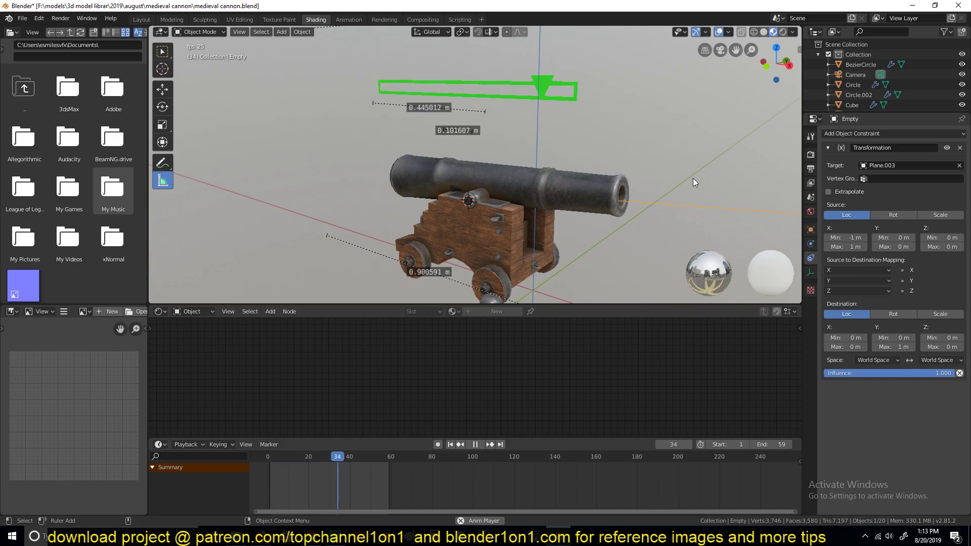
pyautogui.press('space')
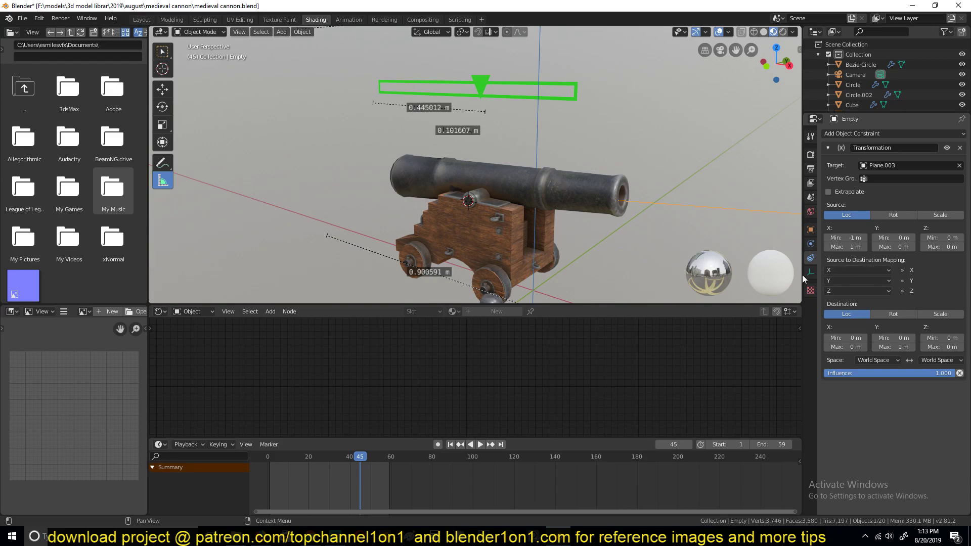
pyautogui.click(488, 84)
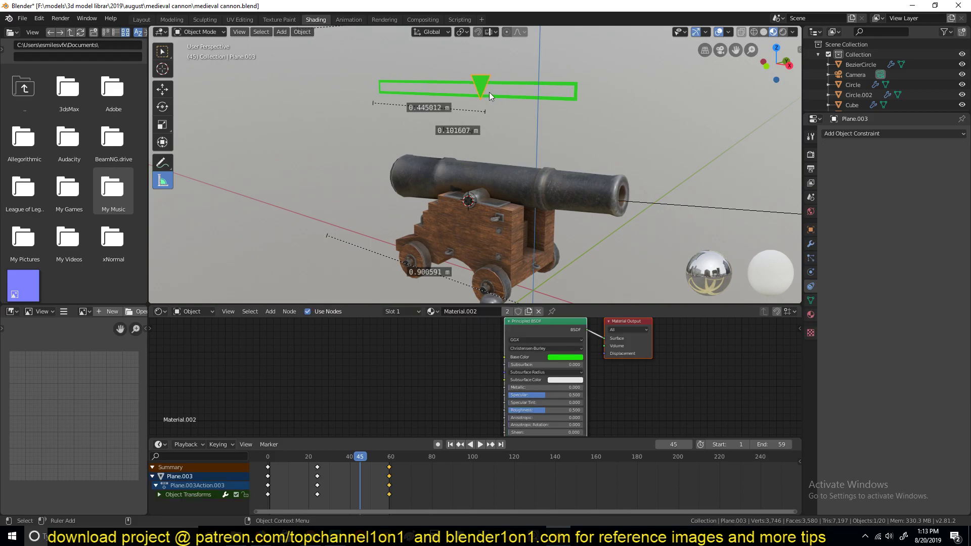
pyautogui.click(601, 195)
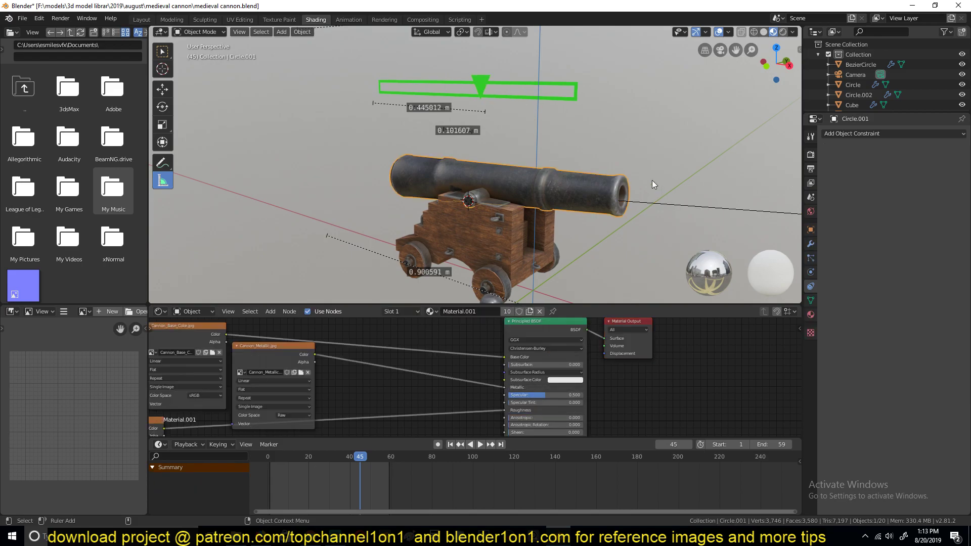
pyautogui.click(681, 205)
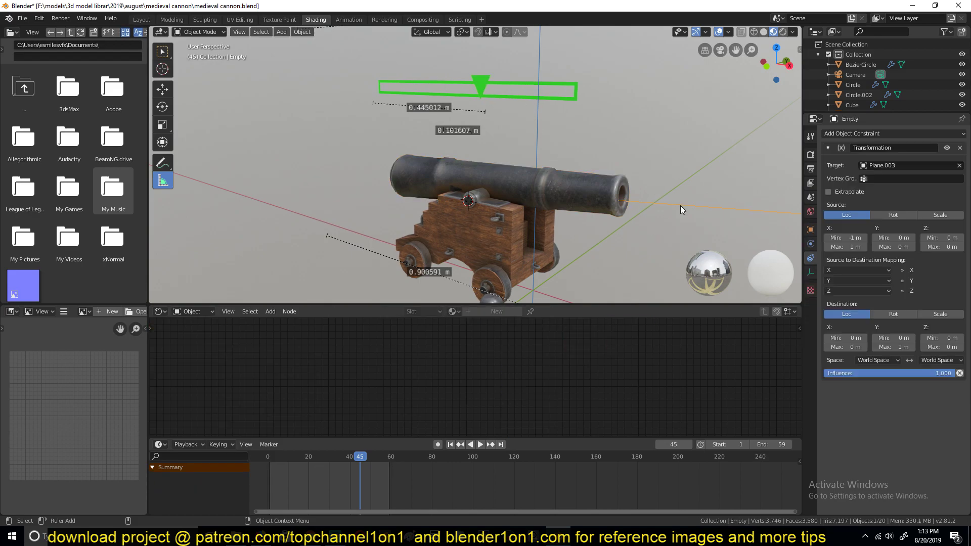
# Map destination Y from source X in Source to Destination Mapping and start playback.
pyautogui.click(862, 271)
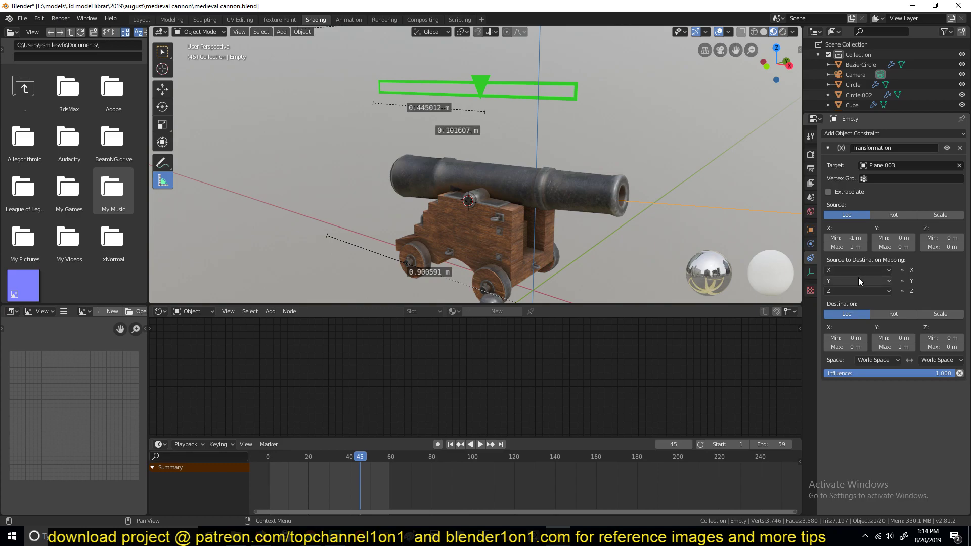
pyautogui.click(850, 292)
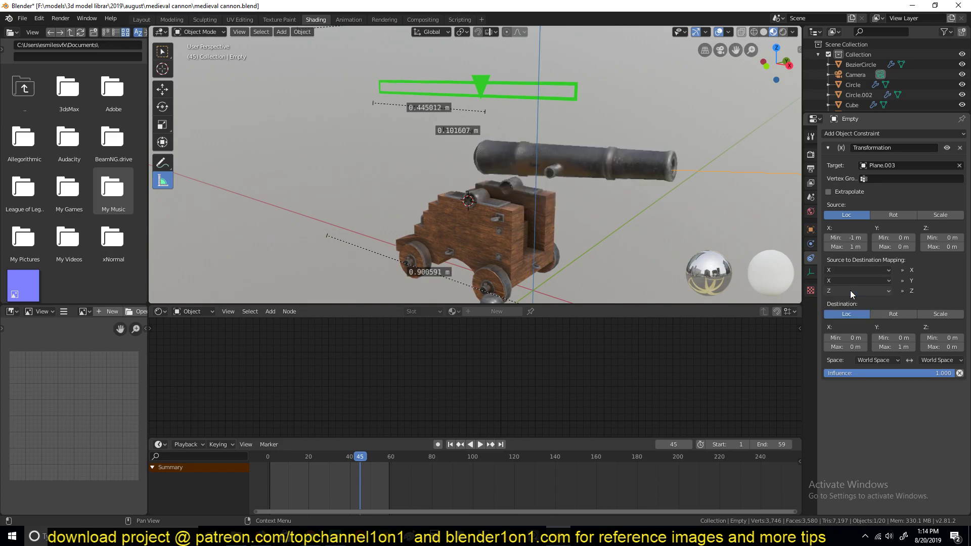
pyautogui.press('space')
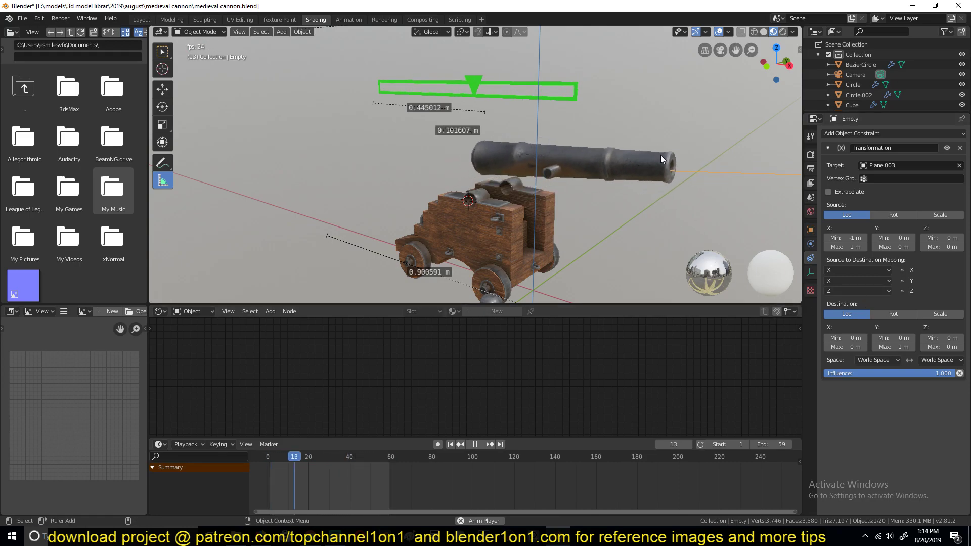
# Set Destination to Rot, view from the front, and test aiming by sliding the triangle, then undo.
pyautogui.click(892, 314)
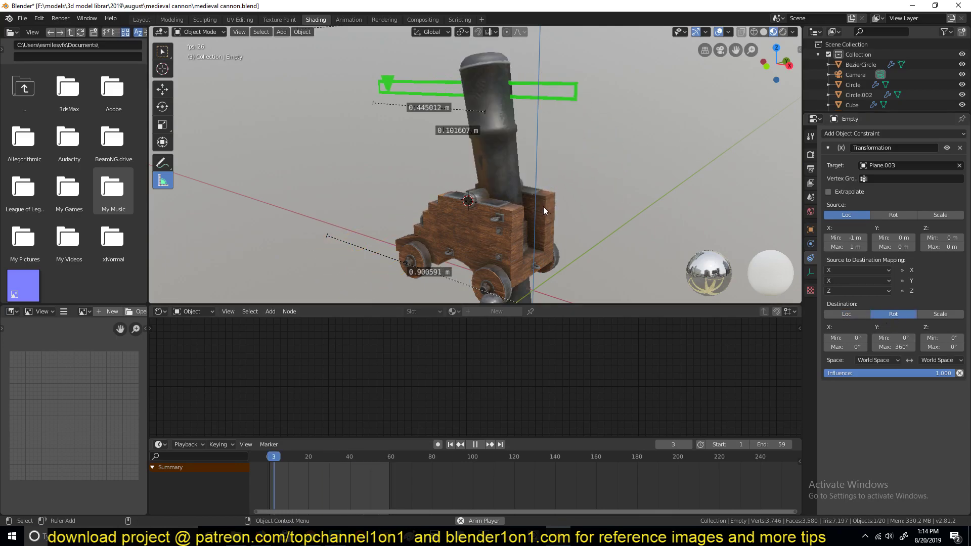
pyautogui.press('KP_1')
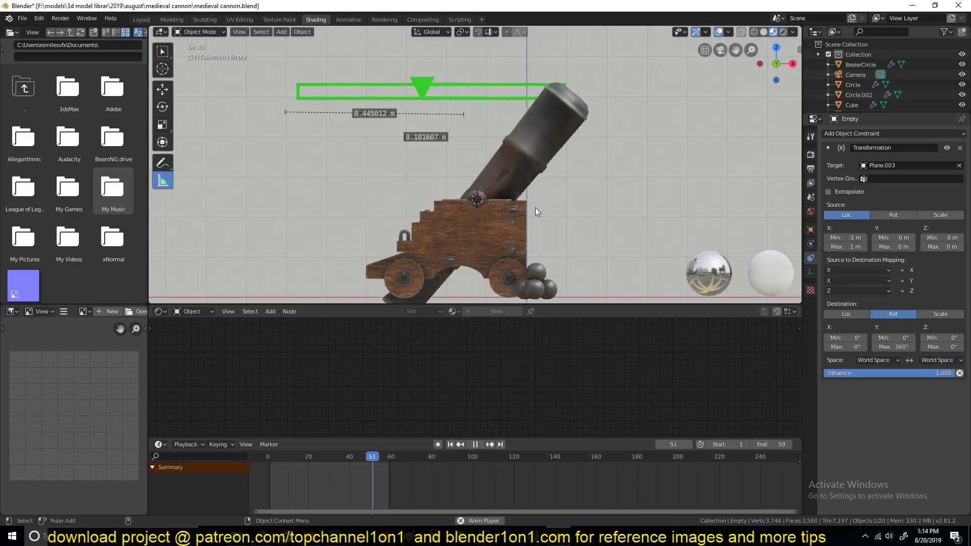
pyautogui.press('space')
pyautogui.click(466, 86)
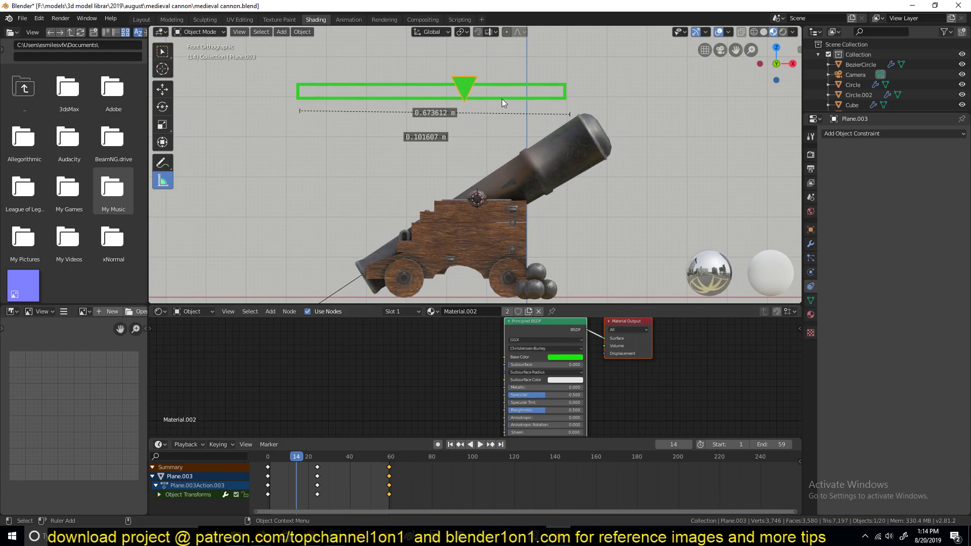
pyautogui.click(161, 90)
pyautogui.moveTo(489, 79)
pyautogui.mouseDown()
pyautogui.moveTo(468, 83)
pyautogui.moveTo(501, 89)
pyautogui.moveTo(233, 116)
pyautogui.moveTo(498, 116)
pyautogui.moveTo(360, 117)
pyautogui.moveTo(423, 116)
pyautogui.mouseUp()
pyautogui.hotkey('ctrl', 'z')
# Play the animation to watch the barrel pitch, then reselect the Empty and resume playback.
pyautogui.press('space')
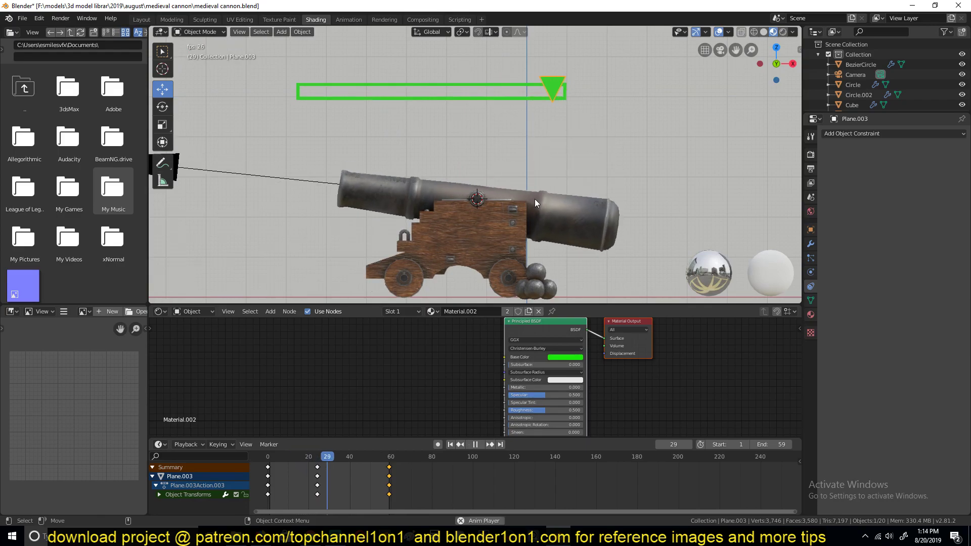
pyautogui.click(523, 161)
pyautogui.press('space')
pyautogui.click(261, 162)
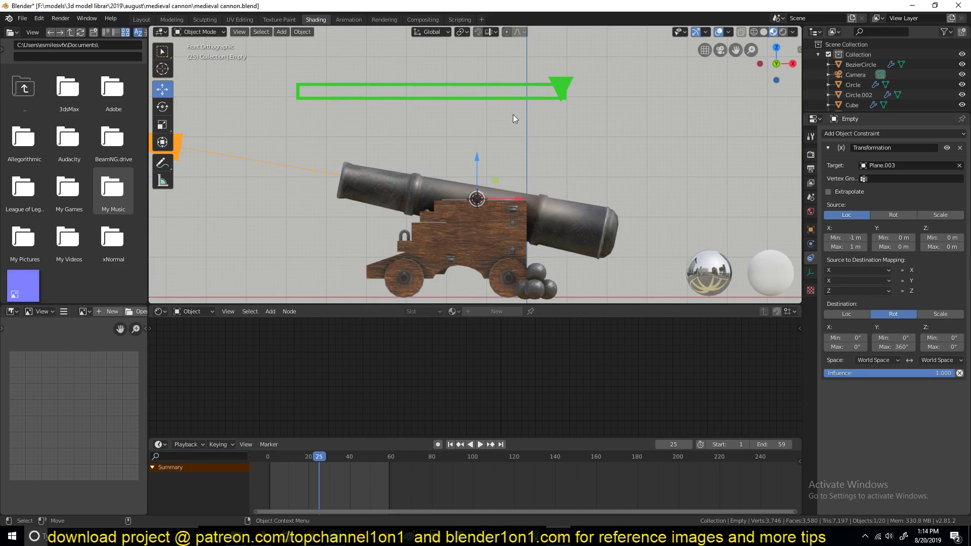
pyautogui.press('space')
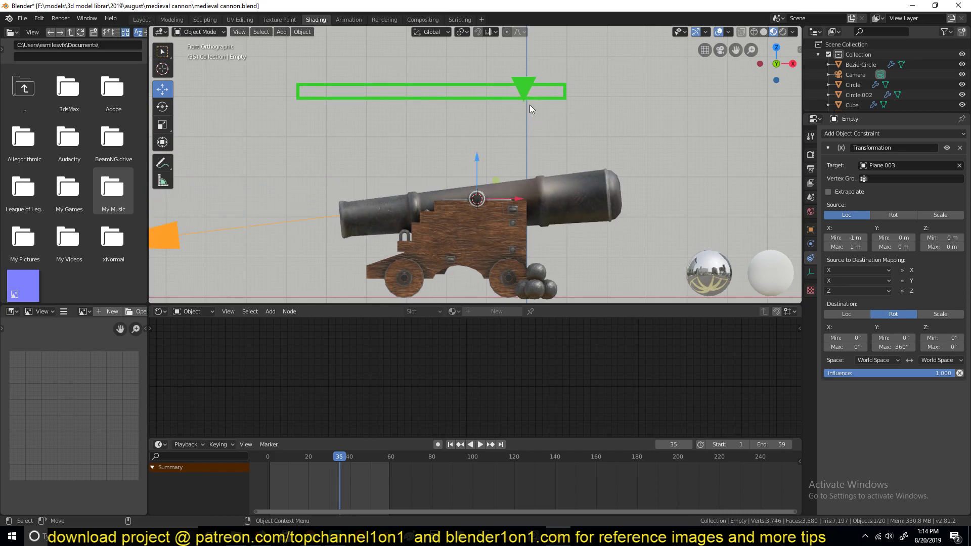
pyautogui.scroll(-2, 529, 105)
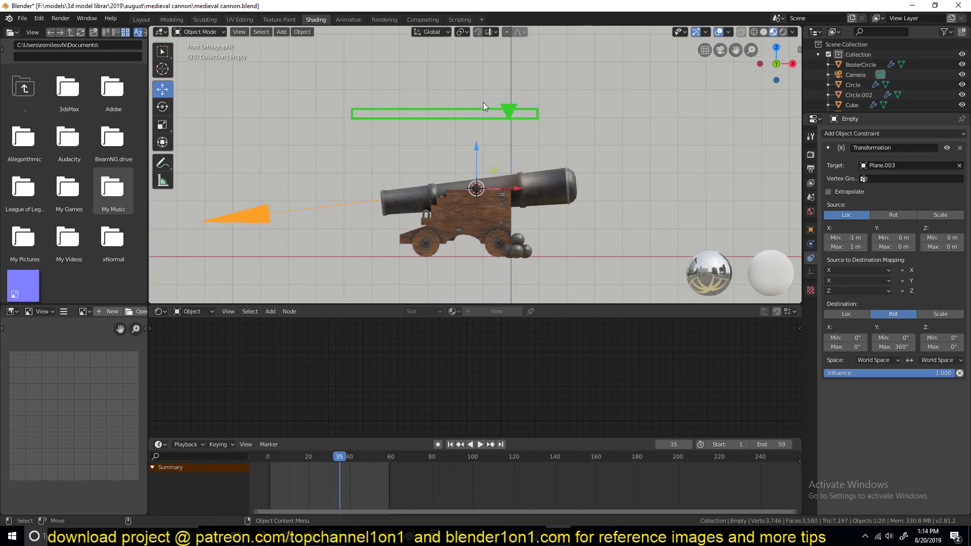
# Select the green bar Plane.008 on its own, leaving the triangle marker Plane.003 deselected.
pyautogui.click(496, 106)
pyautogui.click(505, 105)
pyautogui.click(501, 126)
pyautogui.click(517, 113)
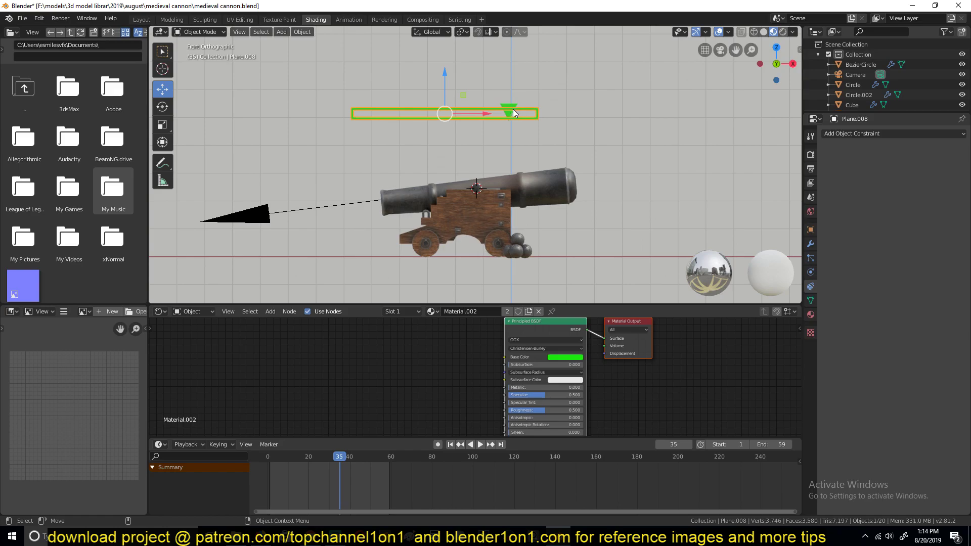
pyautogui.click(501, 108)
pyautogui.keyDown('shift'); pyautogui.click(451, 112); pyautogui.keyUp('shift')
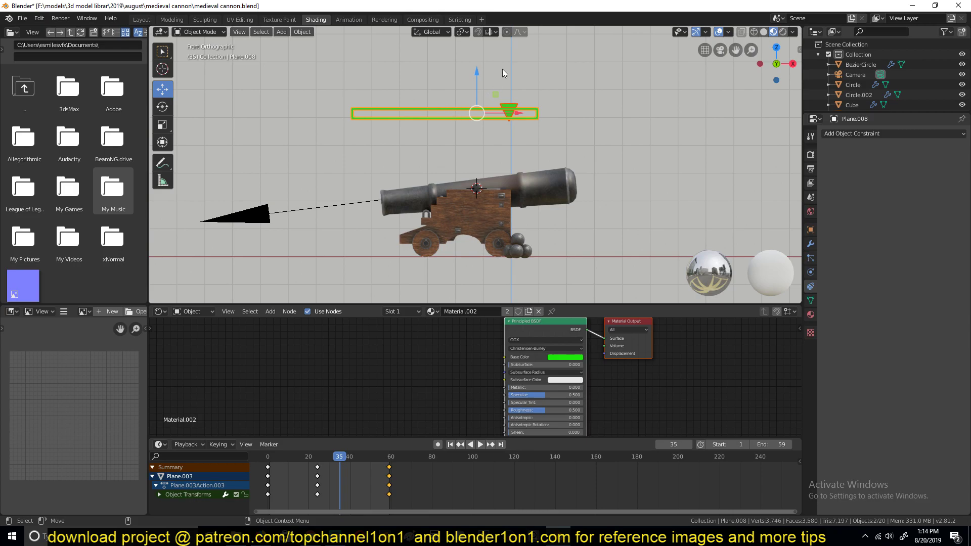
pyautogui.scroll(4, 450, 111)
pyautogui.scroll(-2, 553, 113)
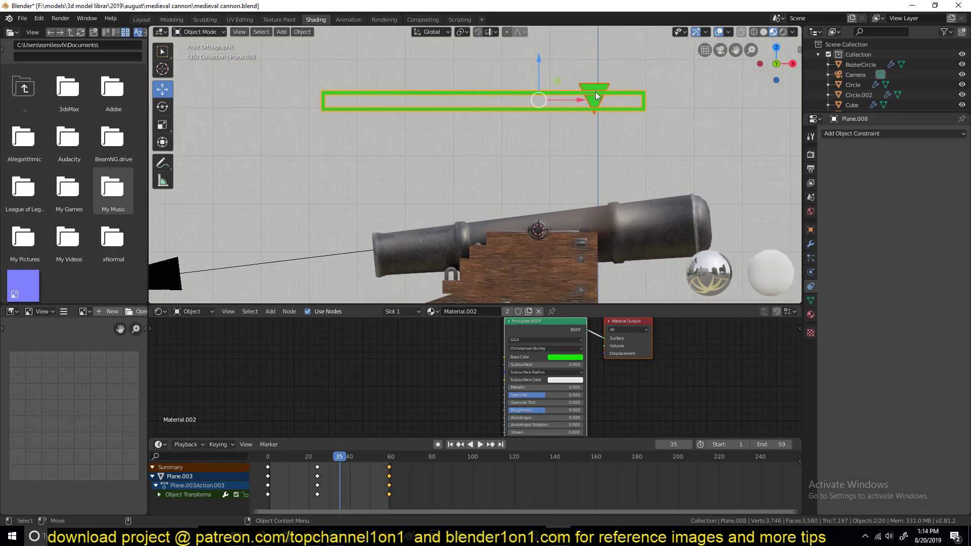
pyautogui.keyDown('shift'); pyautogui.click(598, 88); pyautogui.keyUp('shift')
pyautogui.keyDown('shift'); pyautogui.click(600, 89); pyautogui.keyUp('shift')
pyautogui.click(513, 107)
pyautogui.scroll(-5, 513, 109)
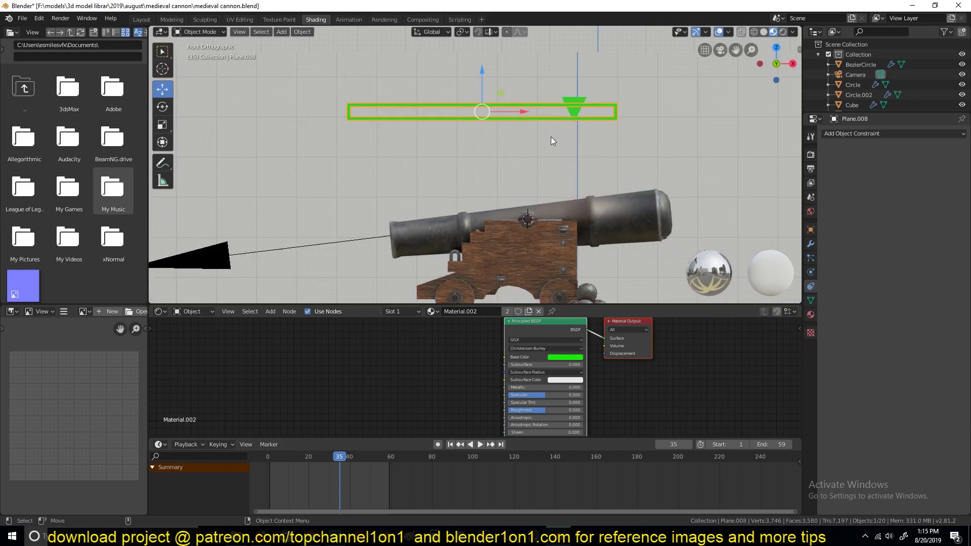
# Move the green bar far to the cannon's right, play the animation, and select the Empty.
pyautogui.press('g')
pyautogui.click(673, 104)
pyautogui.press('space')
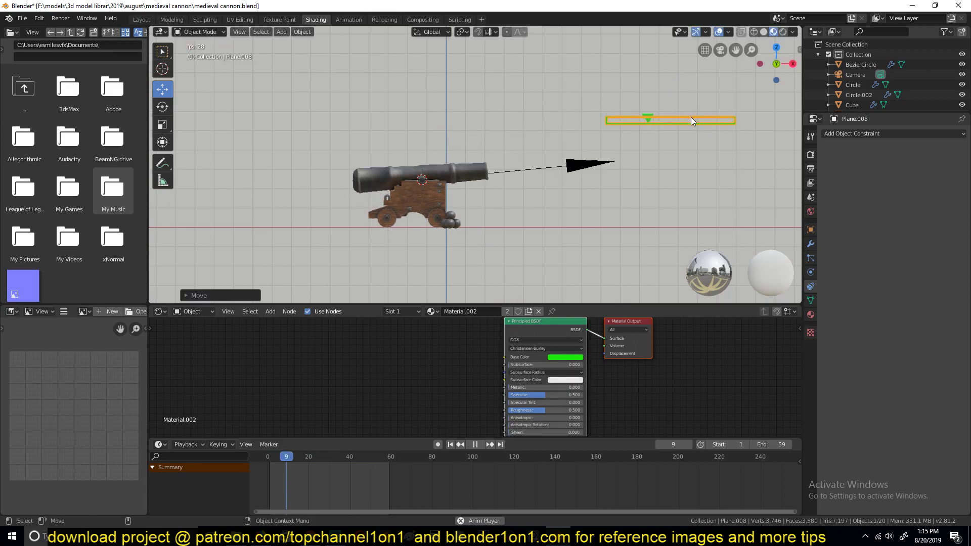
pyautogui.scroll(-3, 690, 116)
pyautogui.scroll(5, 606, 131)
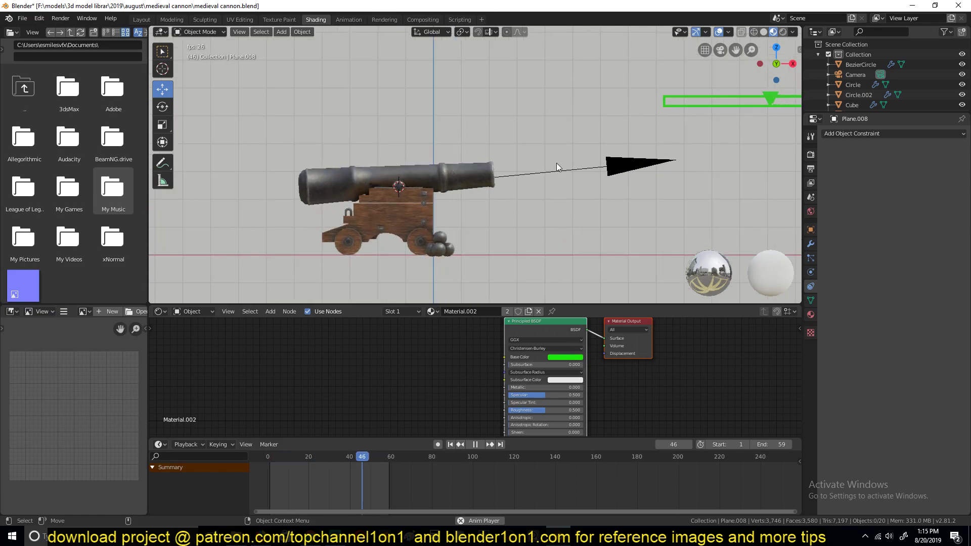
pyautogui.click(575, 163)
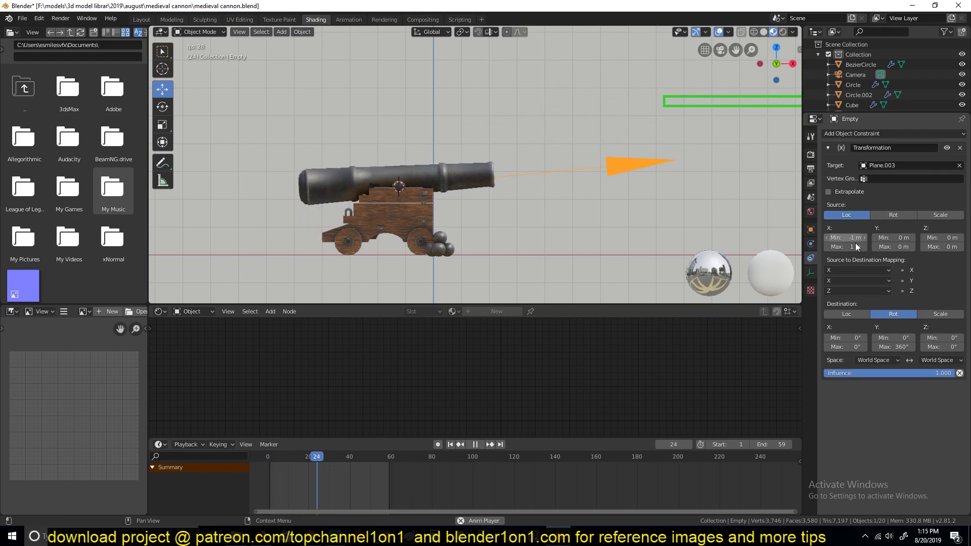
# Measure the distance from the cannon's axis to the green bar with the Measure tool.
pyautogui.keyDown('shift'); pyautogui.moveTo(567, 151); pyautogui.dragTo(487, 164, button='middle'); pyautogui.keyUp('shift')
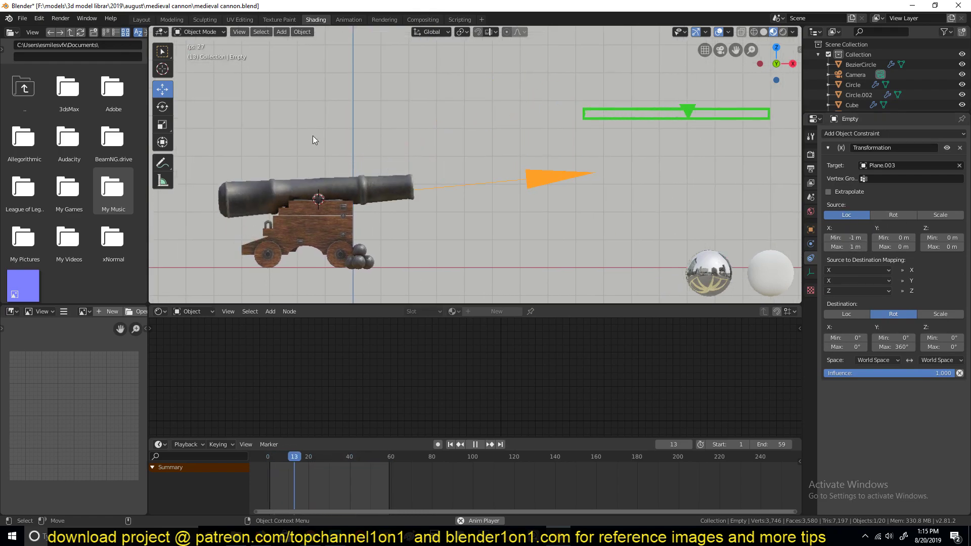
pyautogui.click(162, 181)
pyautogui.moveTo(353, 110); pyautogui.dragTo(634, 110)
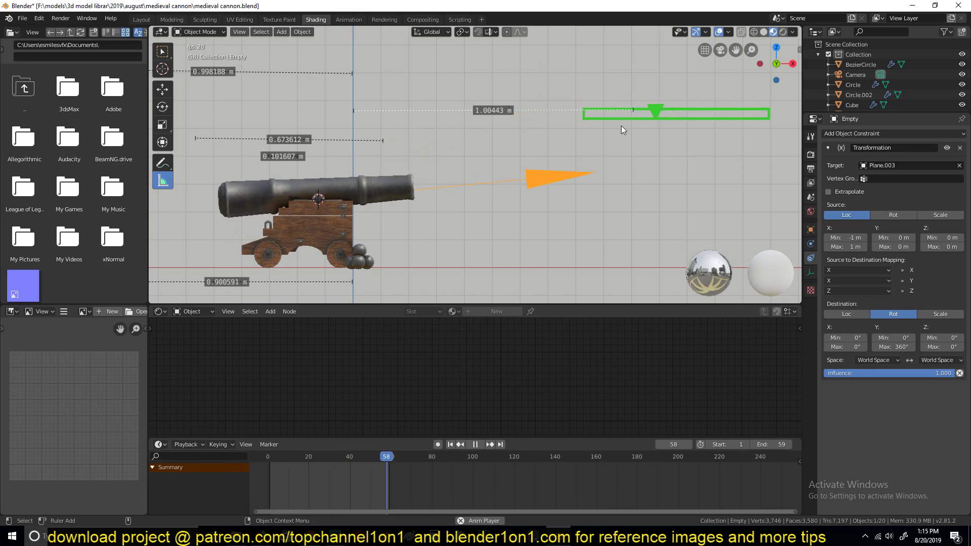
pyautogui.press('space')
pyautogui.scroll(-1, 620, 122)
pyautogui.keyDown('shift'); pyautogui.moveTo(619, 116); pyautogui.dragTo(494, 140, button='middle'); pyautogui.keyUp('shift')
# Move the green indicator bar (Plane.008) to the right and resume playback.
pyautogui.click(494, 145)
pyautogui.press('g')
pyautogui.click(567, 157)
pyautogui.press('space')
# Measure across the green bar, then delete that measurement.
pyautogui.keyDown('shift'); pyautogui.moveTo(420, 170); pyautogui.dragTo(540, 158, button='middle'); pyautogui.keyUp('shift')
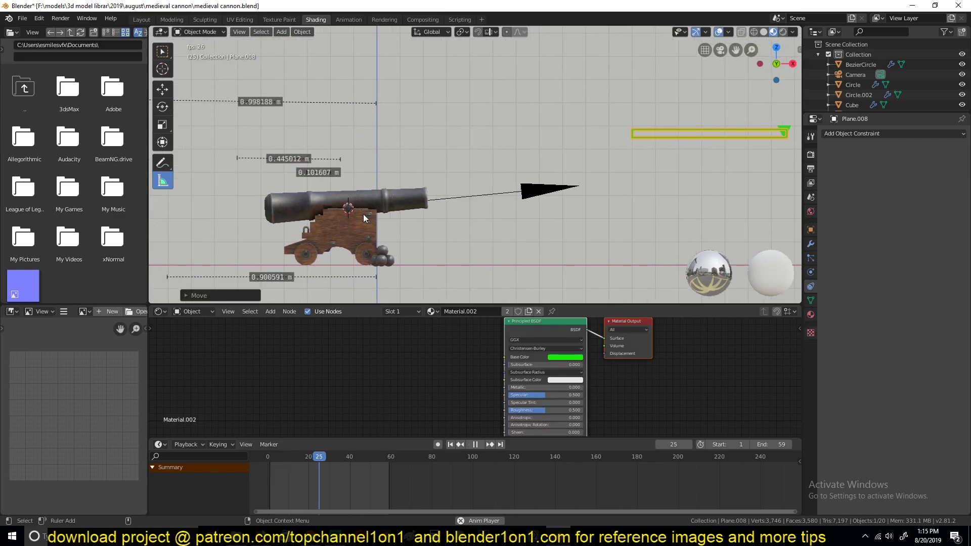
pyautogui.keyDown('shift'); pyautogui.moveTo(397, 181); pyautogui.dragTo(347, 185, button='middle'); pyautogui.keyUp('shift')
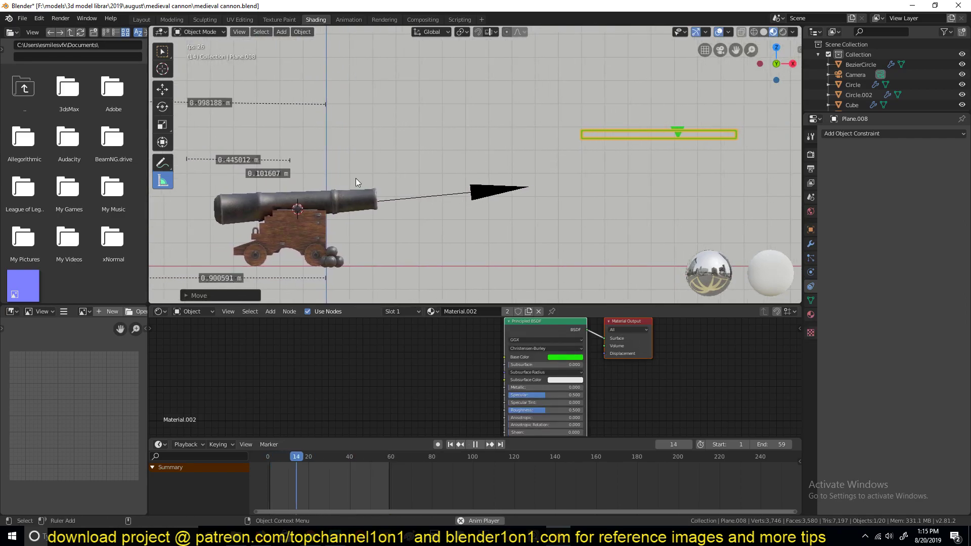
pyautogui.scroll(-5, 445, 169)
pyautogui.scroll(4, 520, 163)
pyautogui.keyDown('shift'); pyautogui.moveTo(577, 148); pyautogui.dragTo(396, 126, button='middle'); pyautogui.keyUp('shift')
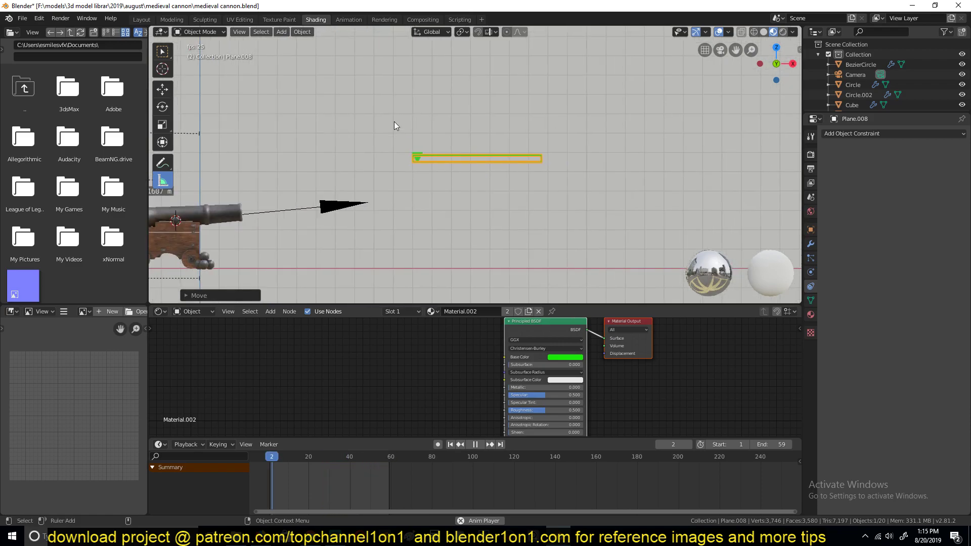
pyautogui.moveTo(393, 119); pyautogui.dragTo(518, 174)
pyautogui.press('Delete')
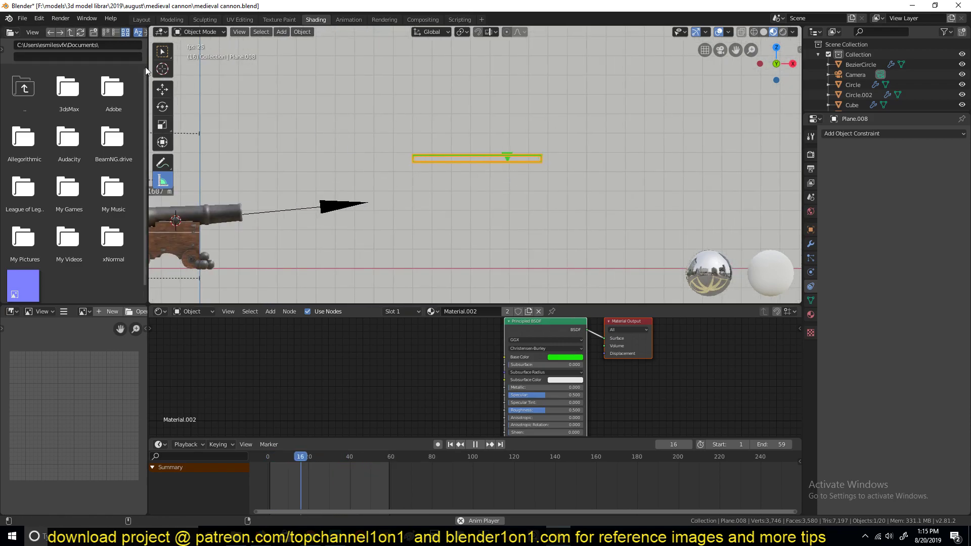
# Shift the green bar to a new spot, stop playback, and select the aim empty.
pyautogui.click(162, 90)
pyautogui.moveTo(452, 154); pyautogui.dragTo(493, 171)
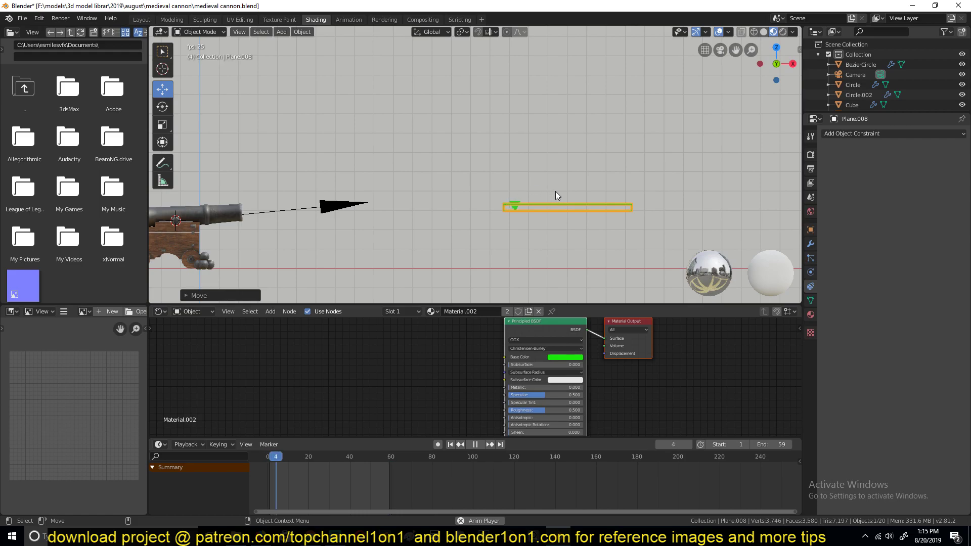
pyautogui.scroll(-2, 635, 103)
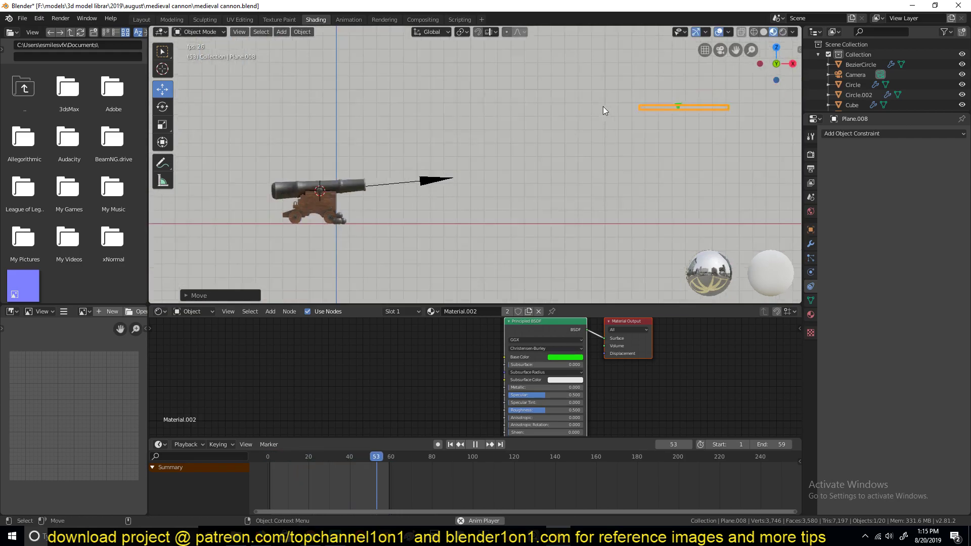
pyautogui.scroll(2, 544, 150)
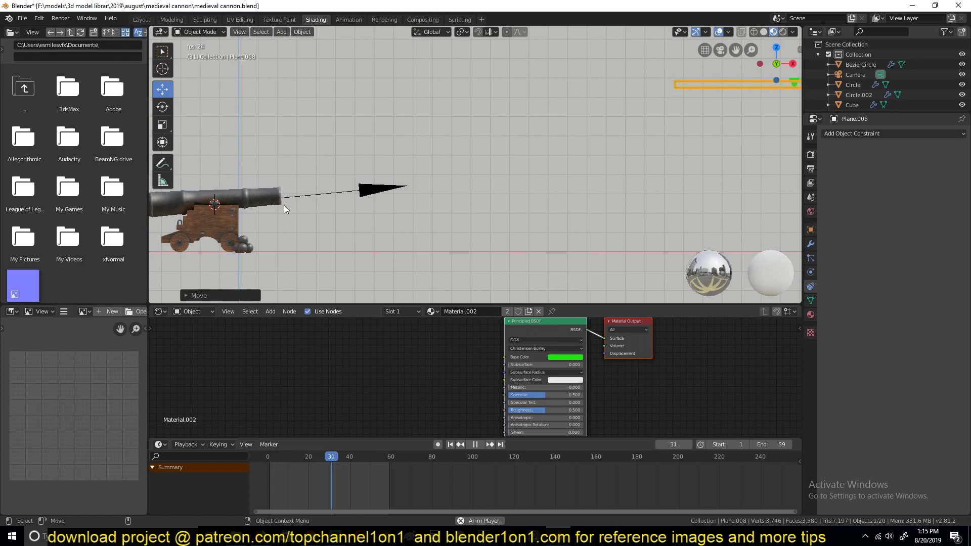
pyautogui.keyDown('shift'); pyautogui.moveTo(749, 83); pyautogui.dragTo(576, 117, button='middle'); pyautogui.keyUp('shift')
pyautogui.press('space')
pyautogui.keyDown('shift'); pyautogui.moveTo(163, 239); pyautogui.dragTo(331, 202, button='middle'); pyautogui.keyUp('shift')
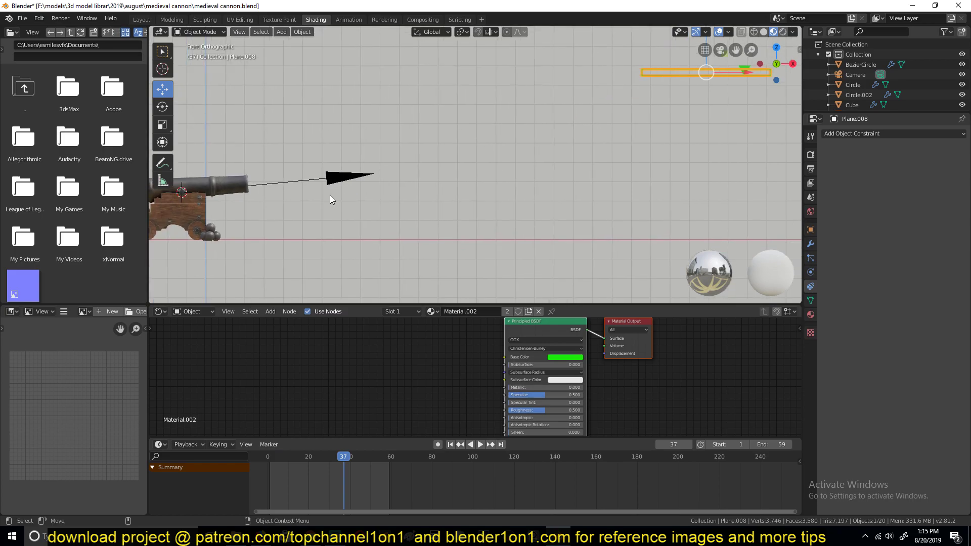
pyautogui.click(330, 192)
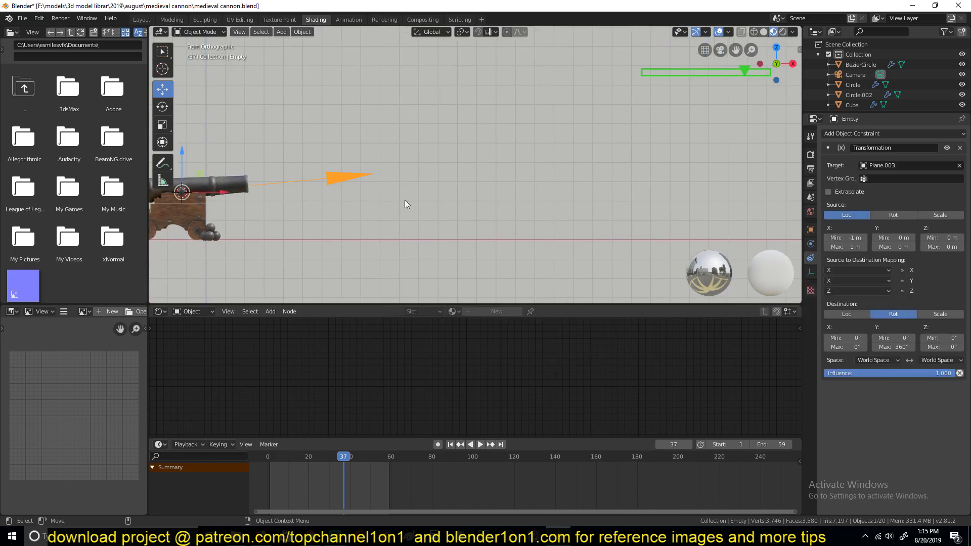
# Enable Extrapolate on the aim empty's Transformation constraint and replay the animation.
pyautogui.click(841, 194)
pyautogui.press('space')
pyautogui.press('Home')
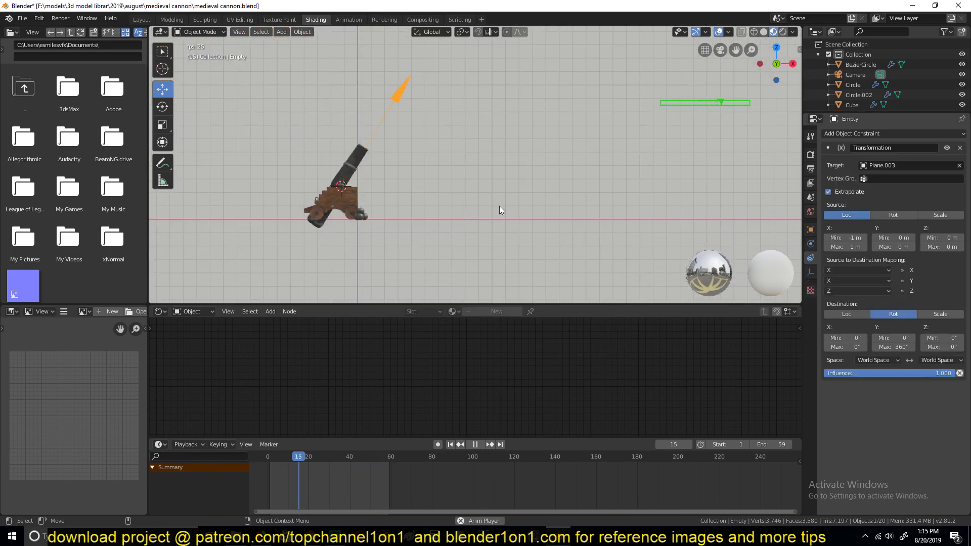
# Move the green bar above the cannon, left of the arrow, then reselect the aim empty.
pyautogui.click(630, 111)
pyautogui.press('g')
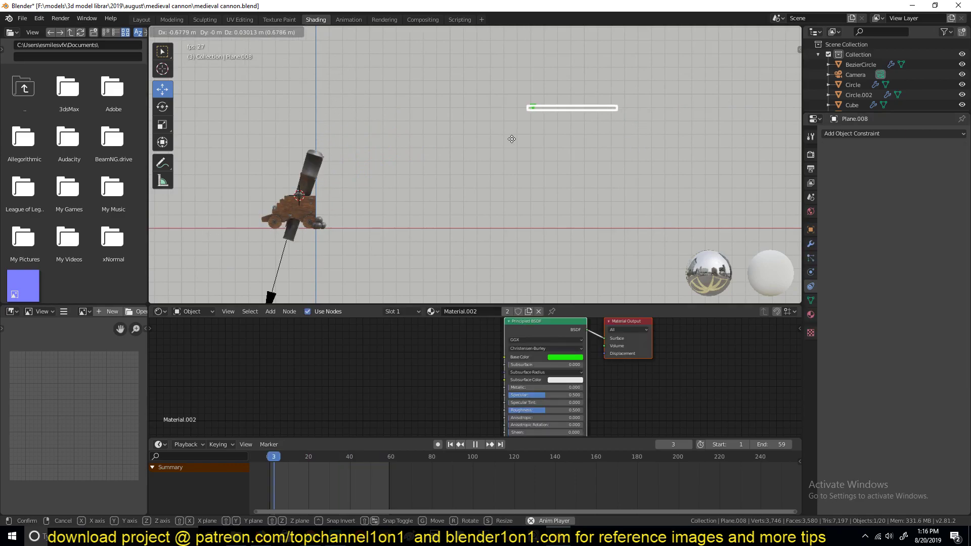
pyautogui.click(307, 136)
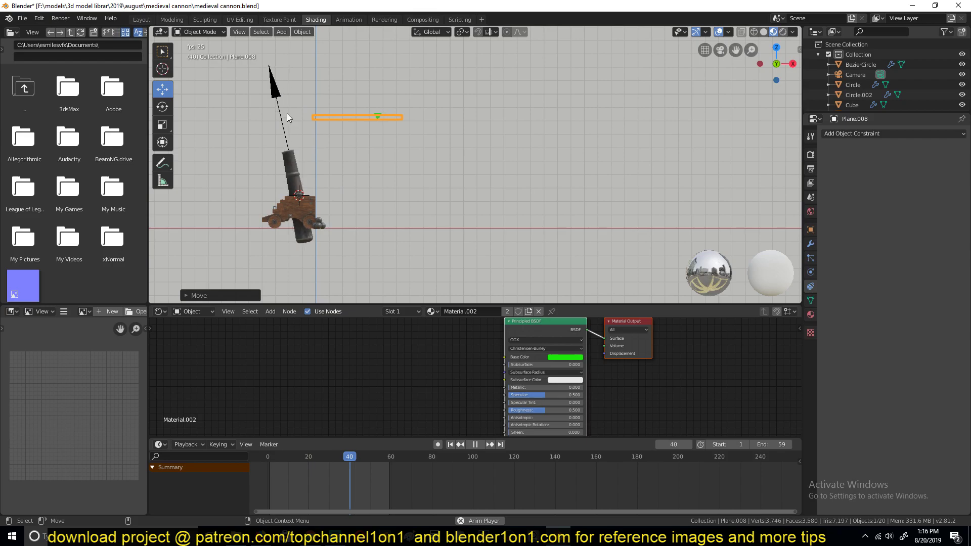
pyautogui.press('space')
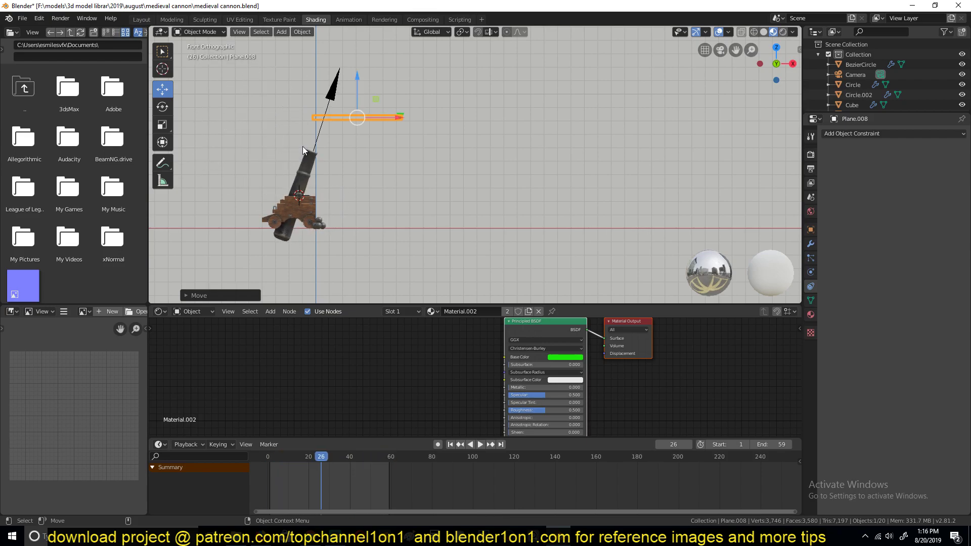
pyautogui.click(313, 147)
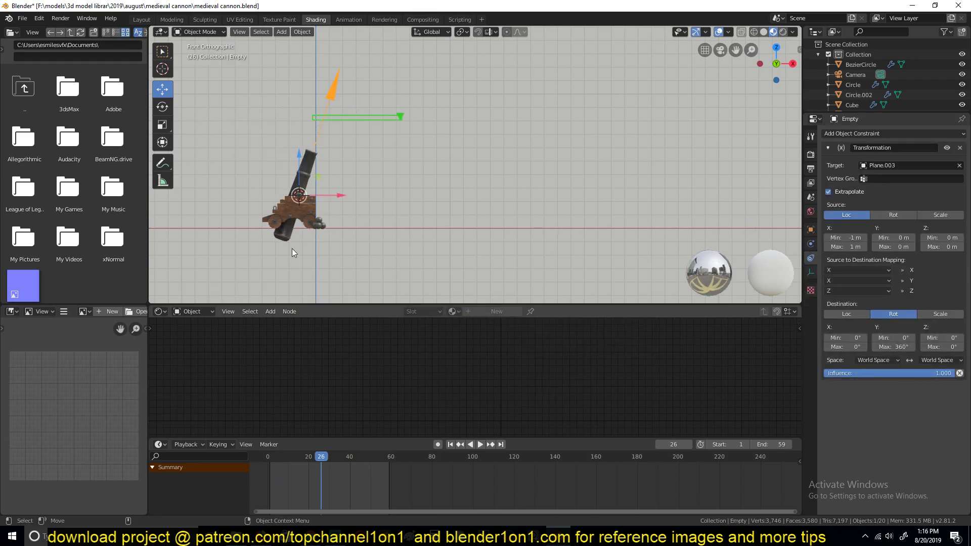
# Reposition the green bar in front view so it sits straight above the barrel.
pyautogui.scroll(1, 272, 183)
pyautogui.moveTo(345, 110); pyautogui.dragTo(270, 179)
pyautogui.scroll(4, 377, 176)
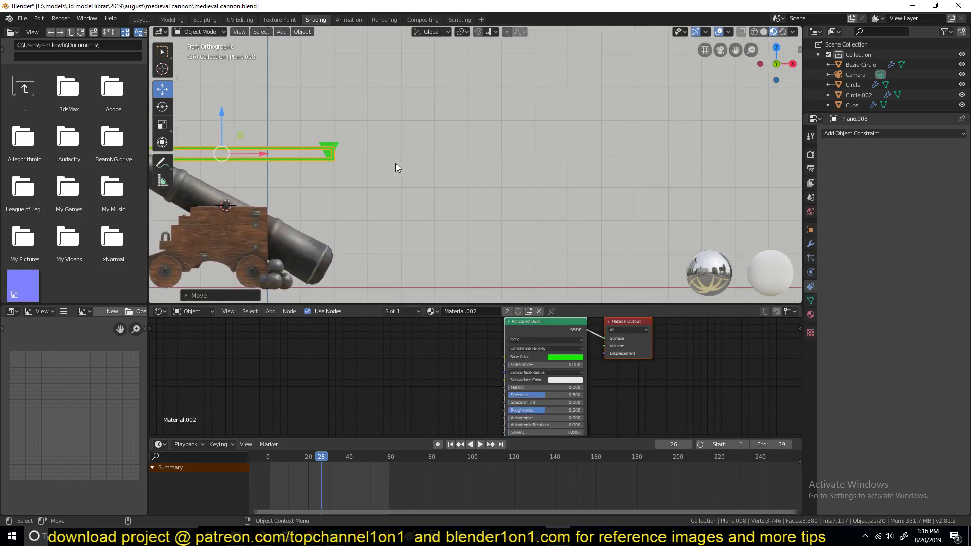
pyautogui.moveTo(340, 200); pyautogui.dragTo(320, 192, button='middle')
pyautogui.press('KP_1')
pyautogui.keyDown('shift'); pyautogui.click(290, 194); pyautogui.keyUp('shift')
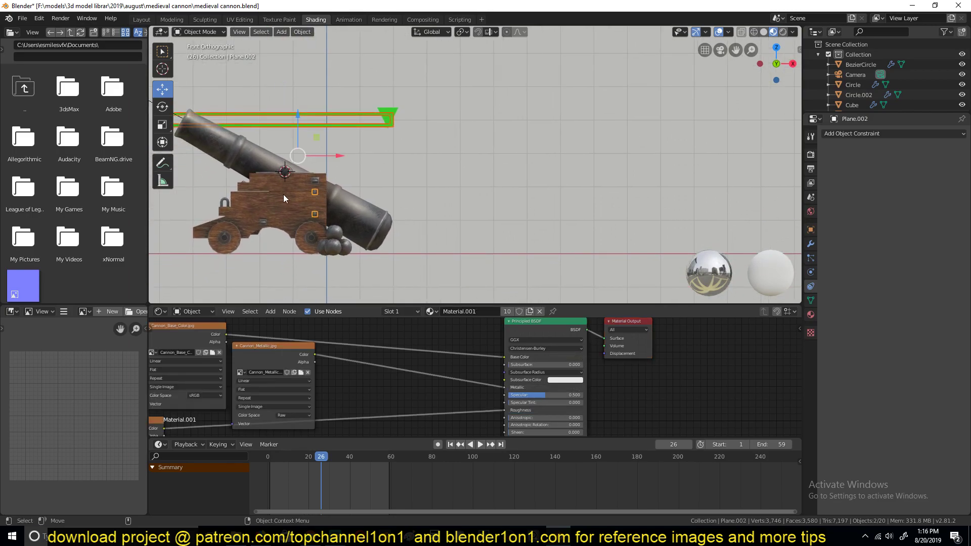
pyautogui.click(361, 133)
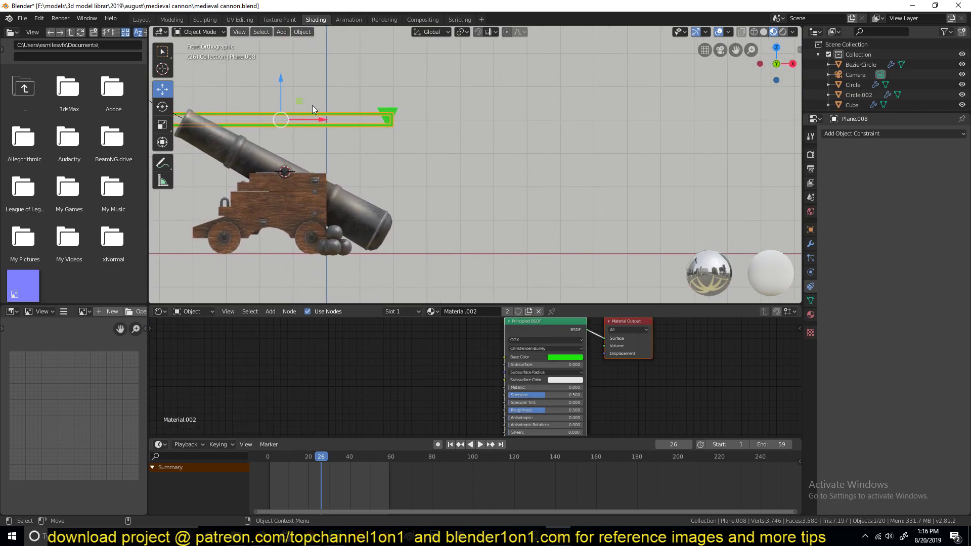
pyautogui.moveTo(293, 88); pyautogui.dragTo(292, 47)
# Parent the green bar to the cannon carriage with Ctrl+P > Object and resume playback.
pyautogui.click(307, 188)
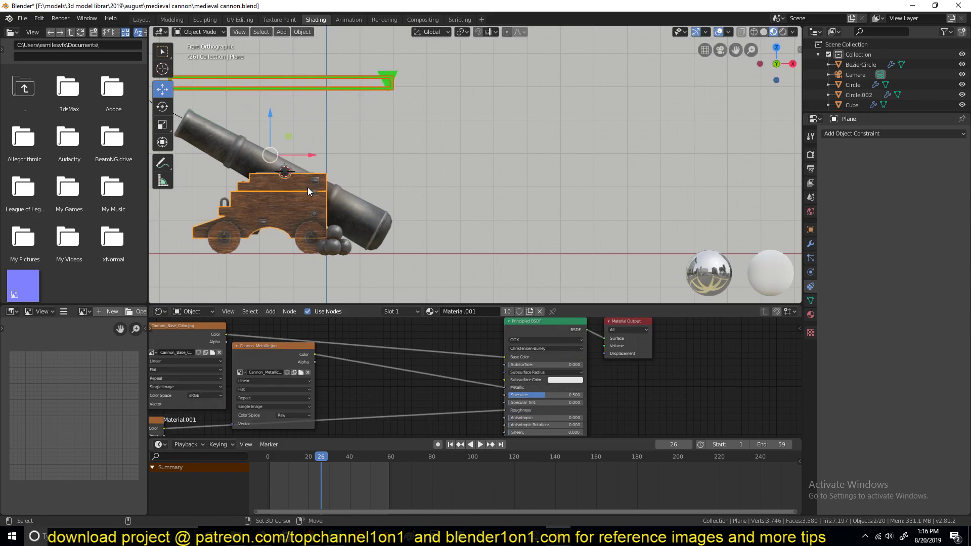
pyautogui.hotkey('ctrl', 'p')
pyautogui.click(308, 187)
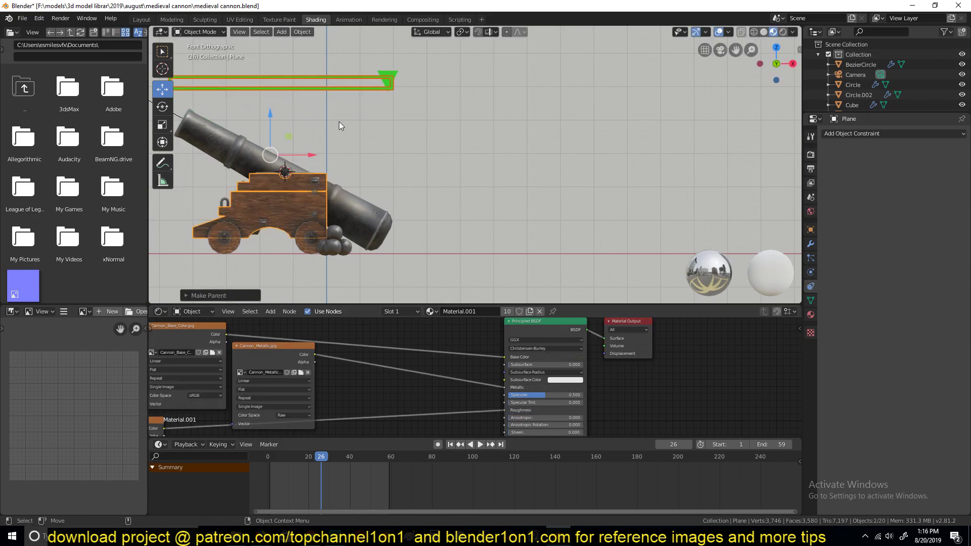
pyautogui.click(349, 88)
pyautogui.press('space')
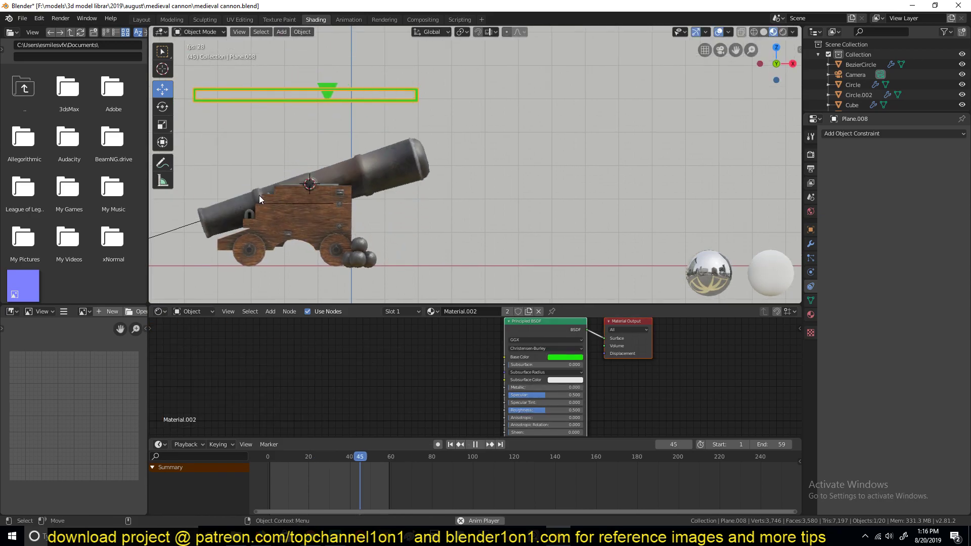
# Play and stop the animation to test the parented bar, then select the aim empty.
pyautogui.press('space')
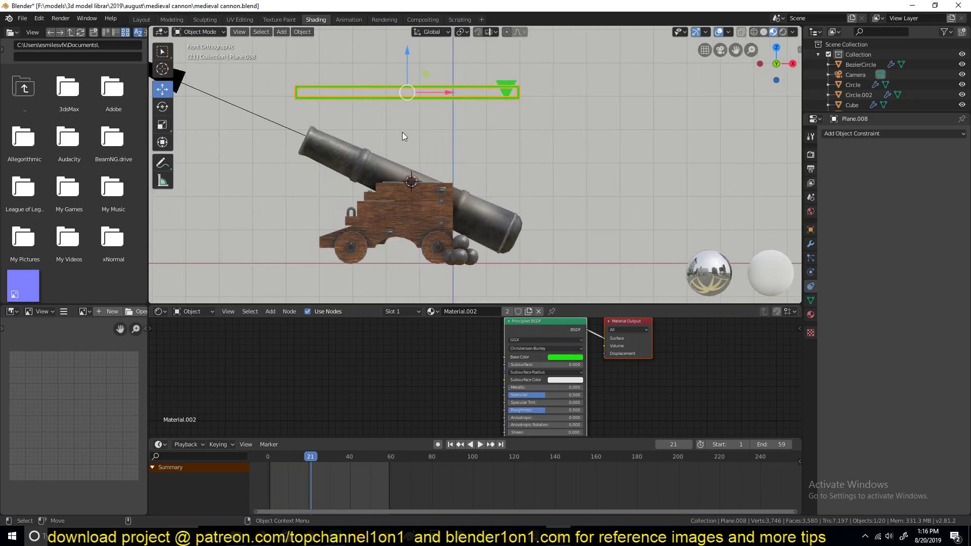
pyautogui.press('space')
pyautogui.scroll(2, 503, 196)
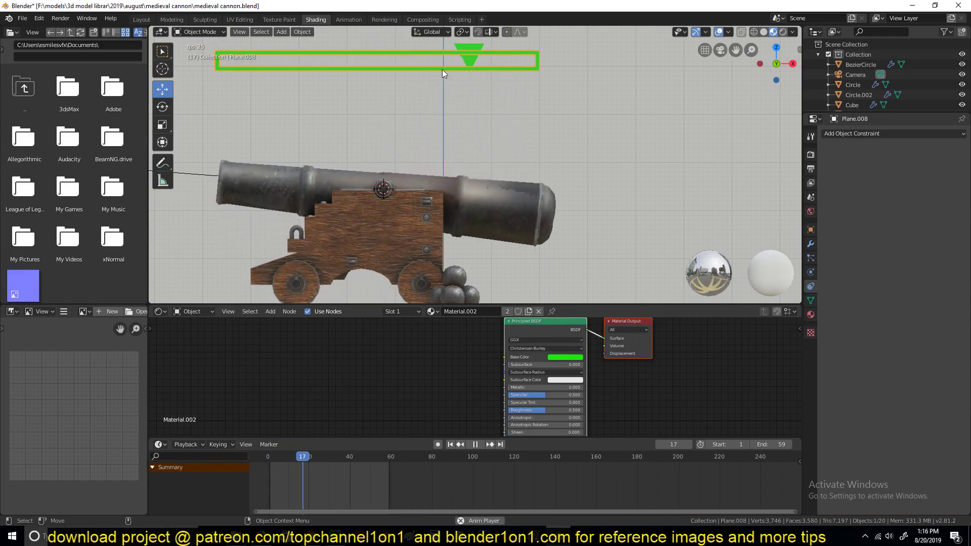
pyautogui.press('space')
pyautogui.keyDown('shift'); pyautogui.moveTo(497, 108); pyautogui.dragTo(516, 141, button='middle'); pyautogui.keyUp('shift')
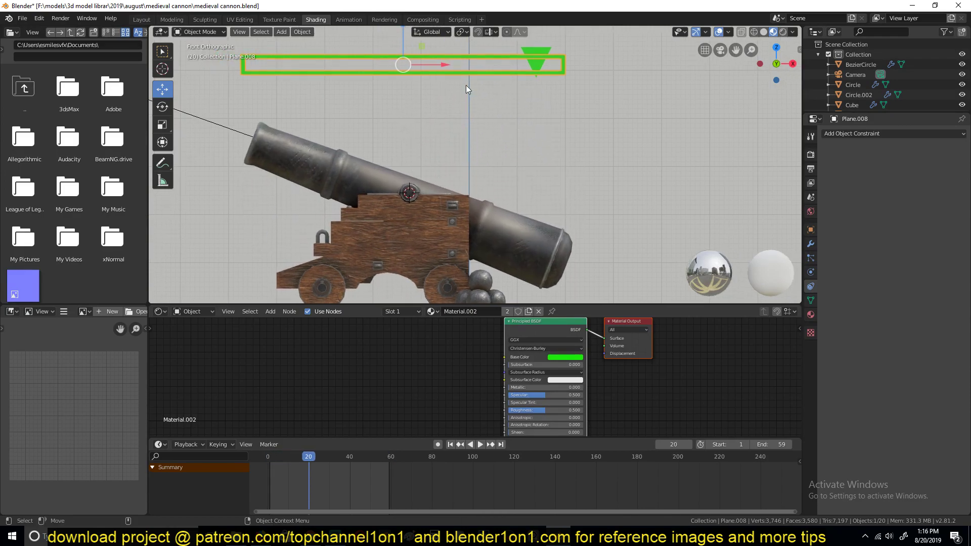
pyautogui.click(206, 121)
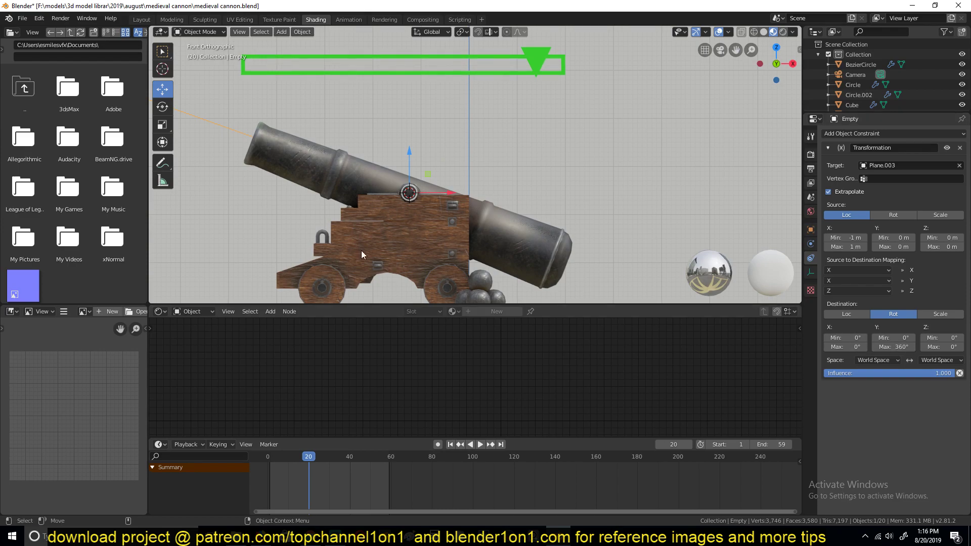
# Set the destination Rot Y range to -60° to 60° and play to test it.
pyautogui.doubleClick(897, 346)
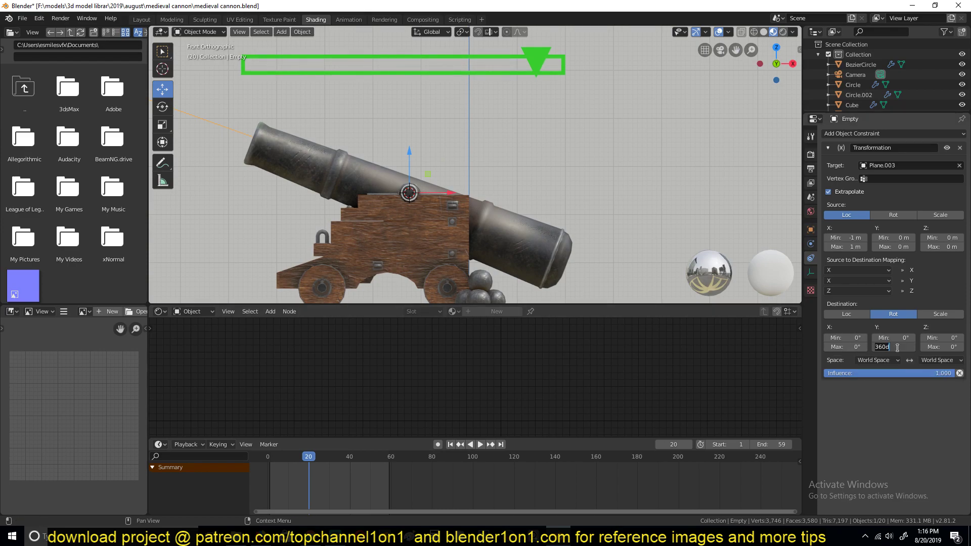
pyautogui.write('60')
pyautogui.press('Return')
pyautogui.press('space')
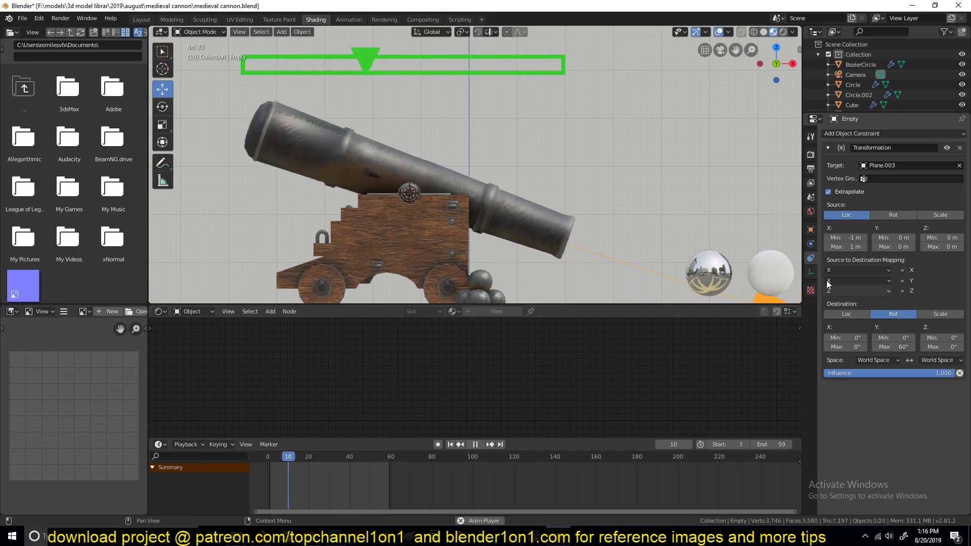
pyautogui.press('space')
pyautogui.click(892, 338)
pyautogui.write('-60')
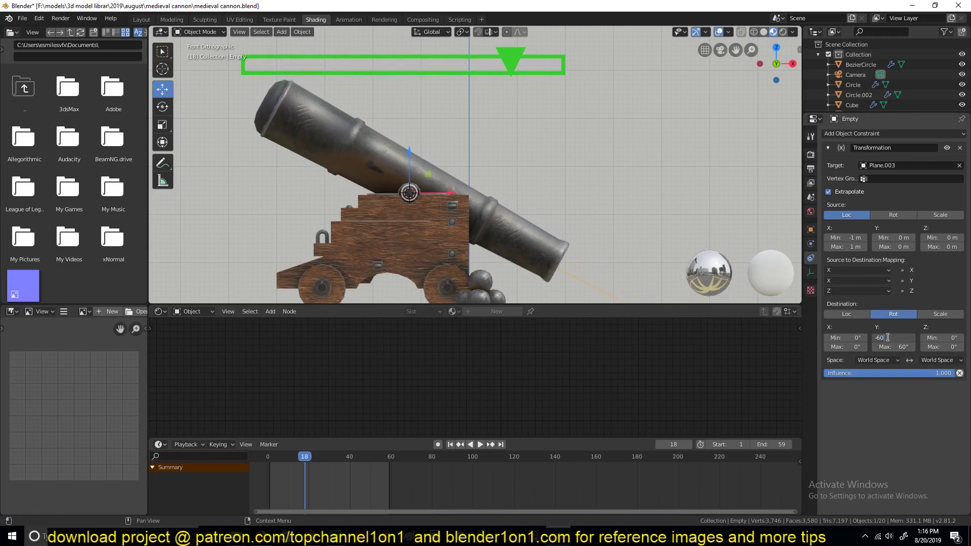
pyautogui.press('Return')
pyautogui.press('space')
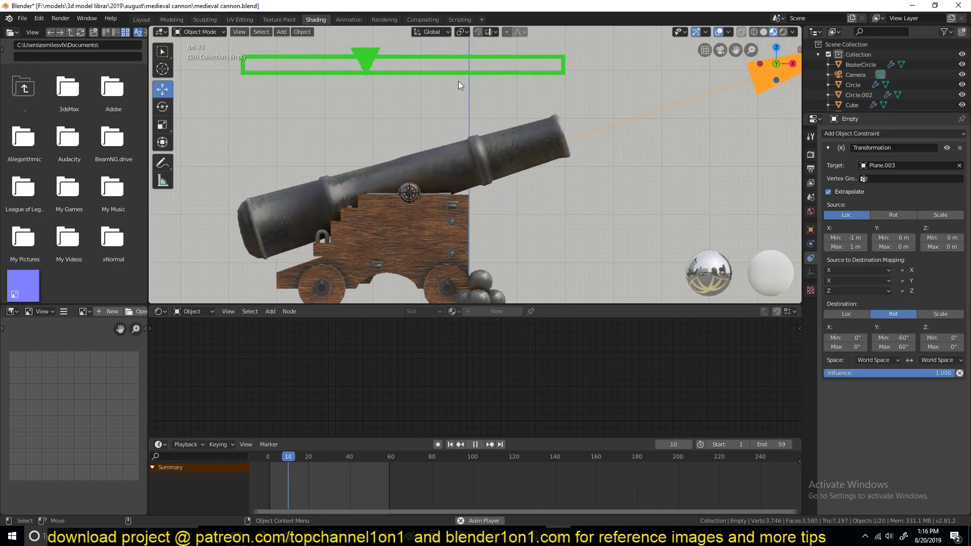
pyautogui.press('space')
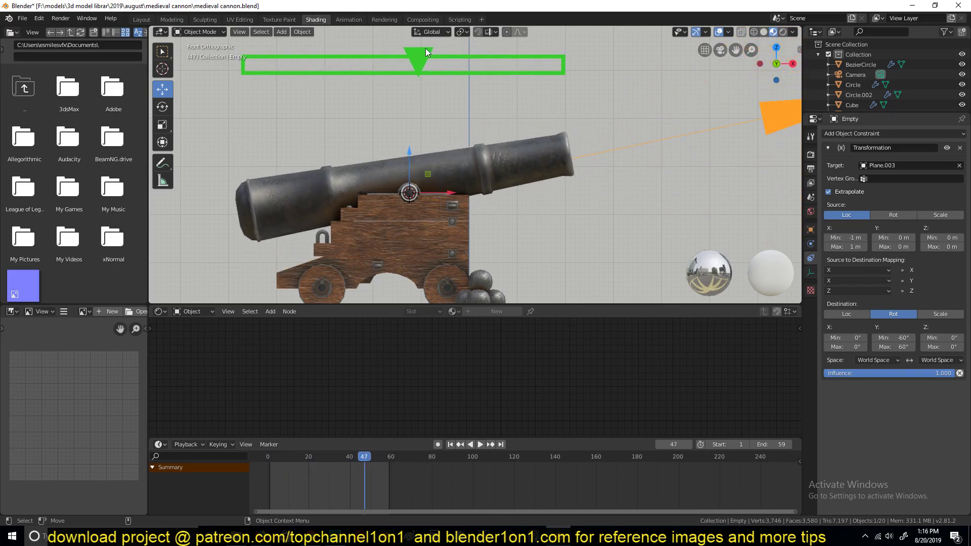
# Slide the green bar's triangle to the left.
pyautogui.click(453, 63)
pyautogui.press('g')
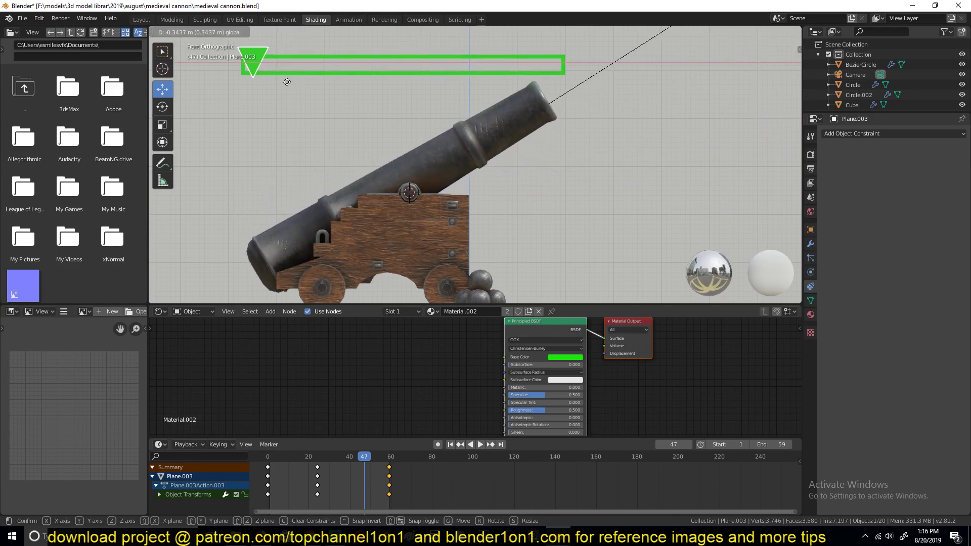
pyautogui.click(286, 81)
# Narrow the aiming Empty's destination Rot Y limits to -40° min and 40° max.
pyautogui.click(585, 89)
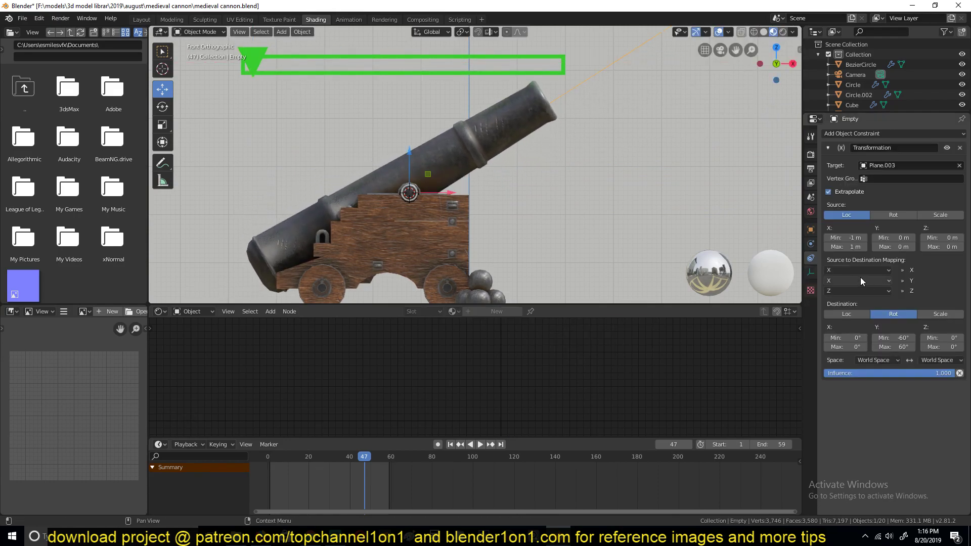
pyautogui.click(904, 337)
pyautogui.write('-40')
pyautogui.press('Return')
pyautogui.click(902, 347)
pyautogui.write('40')
pyautogui.press('Return')
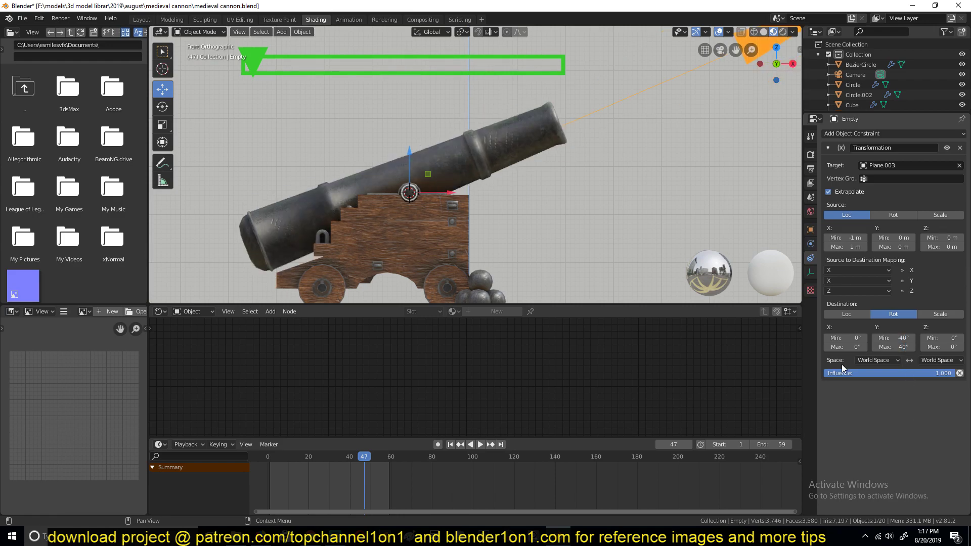
# Move the triangle right along X and play to watch the barrel follow.
pyautogui.click(252, 55)
pyautogui.press('g')
pyautogui.press('x')
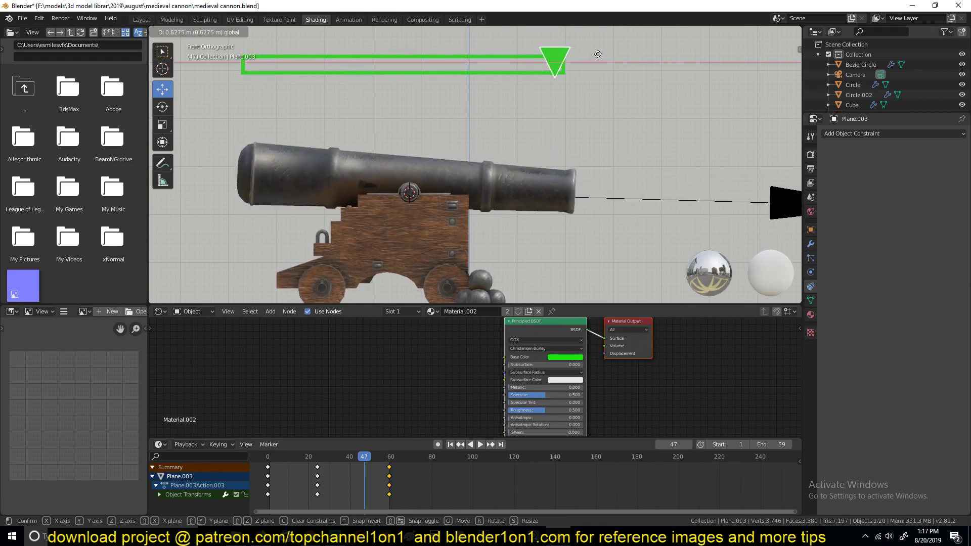
pyautogui.click(597, 127)
pyautogui.press('space')
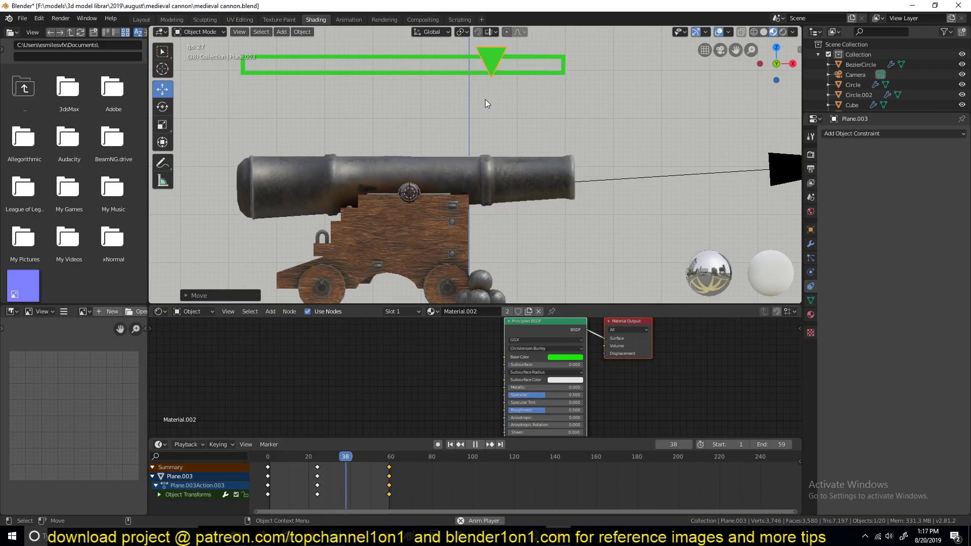
# Stop playback and save the blend file.
pyautogui.moveTo(485, 100); pyautogui.dragTo(540, 161, button='middle')
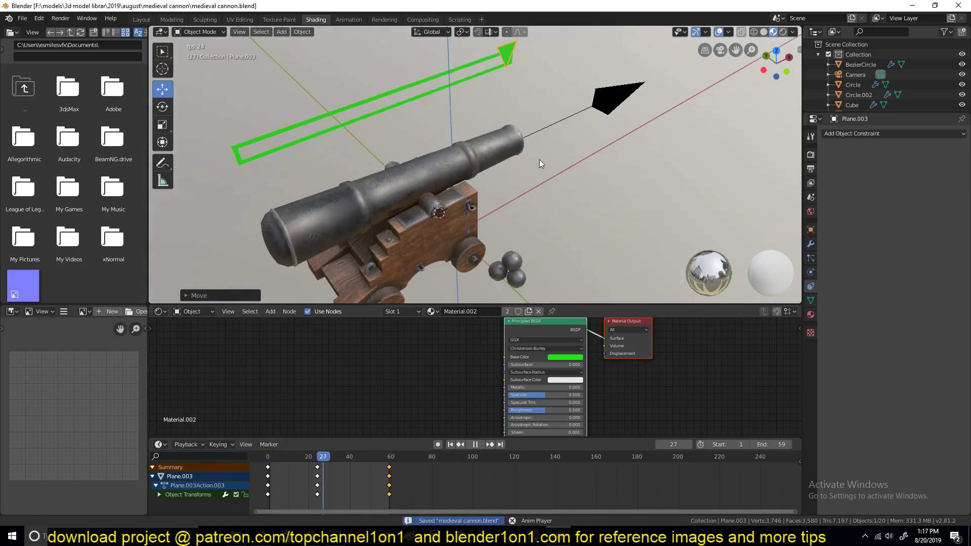
pyautogui.press('space')
pyautogui.click(571, 87)
pyautogui.hotkey('ctrl', 's')
pyautogui.click(571, 102)
pyautogui.click(562, 98)
pyautogui.keyDown('shift'); pyautogui.click(462, 204); pyautogui.keyUp('shift')
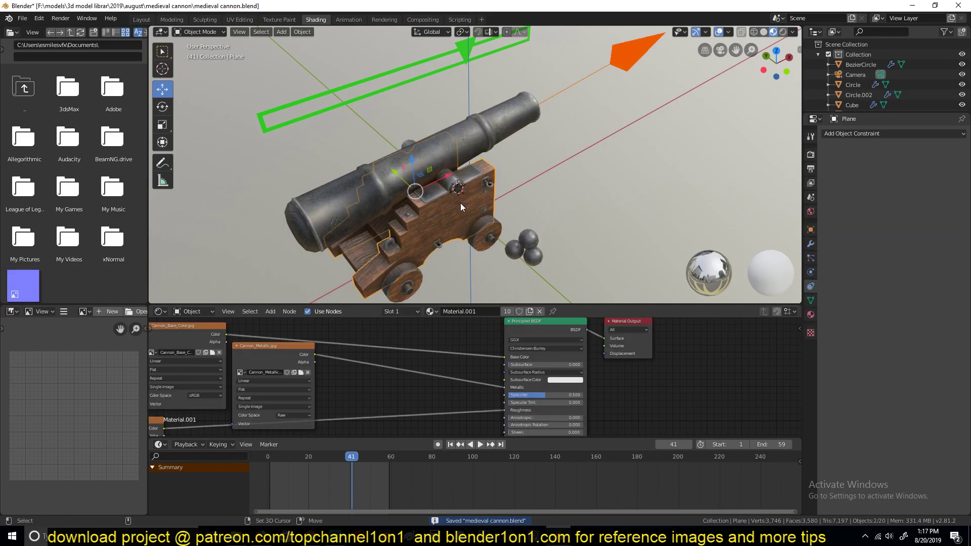
# Parent the aiming Empty to the cannon carriage with Object (Keep Transform).
pyautogui.hotkey('alt', 'a')
pyautogui.press('KP_7')
pyautogui.moveTo(461, 201); pyautogui.dragTo(572, 165, button='middle')
pyautogui.click(613, 126)
pyautogui.keyDown('shift'); pyautogui.click(451, 192); pyautogui.keyUp('shift')
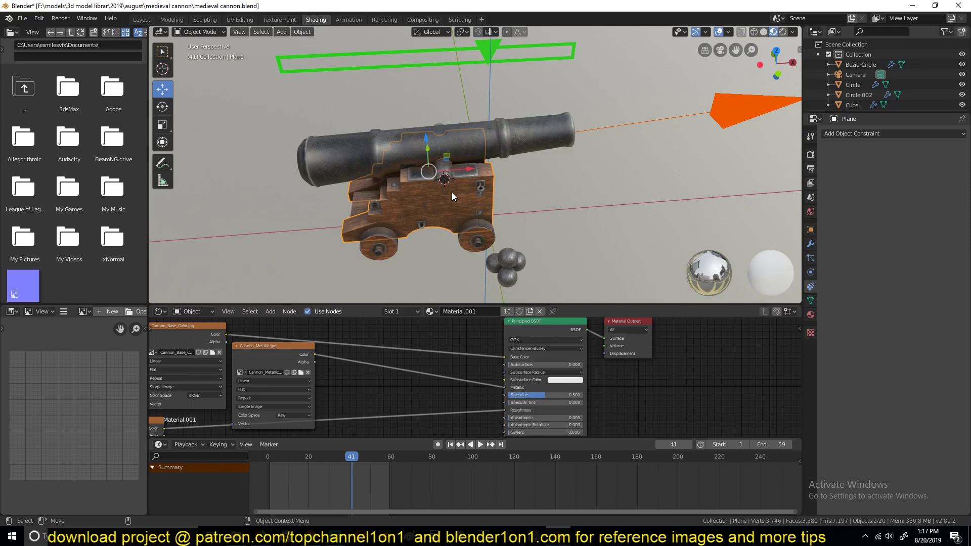
pyautogui.hotkey('ctrl', 'p')
pyautogui.click(451, 192)
# Move the cannon carriage to check the Empty follows, then reselect the Empty.
pyautogui.click(452, 189)
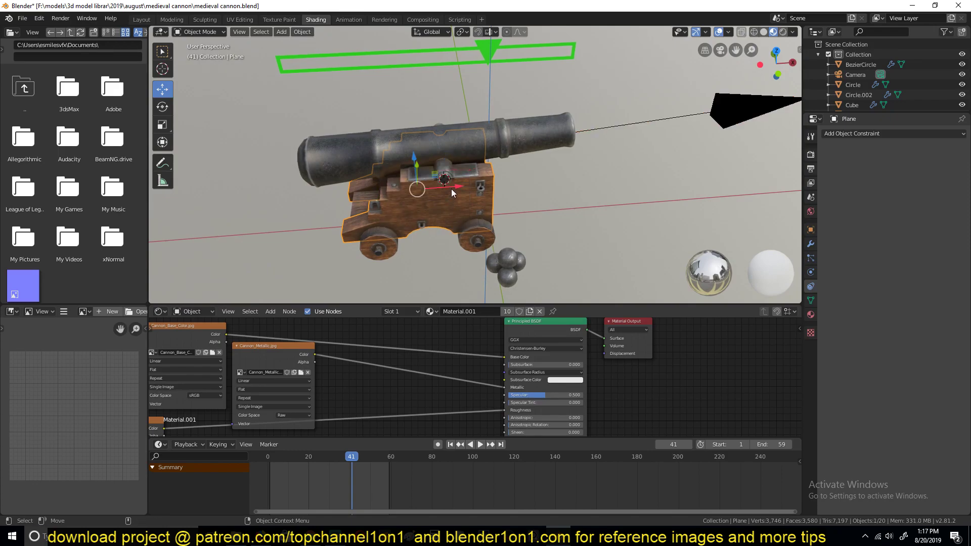
pyautogui.press('g')
pyautogui.rightClick(535, 186)
pyautogui.moveTo(534, 186); pyautogui.dragTo(372, 227, button='middle')
pyautogui.press('g')
pyautogui.click(458, 224)
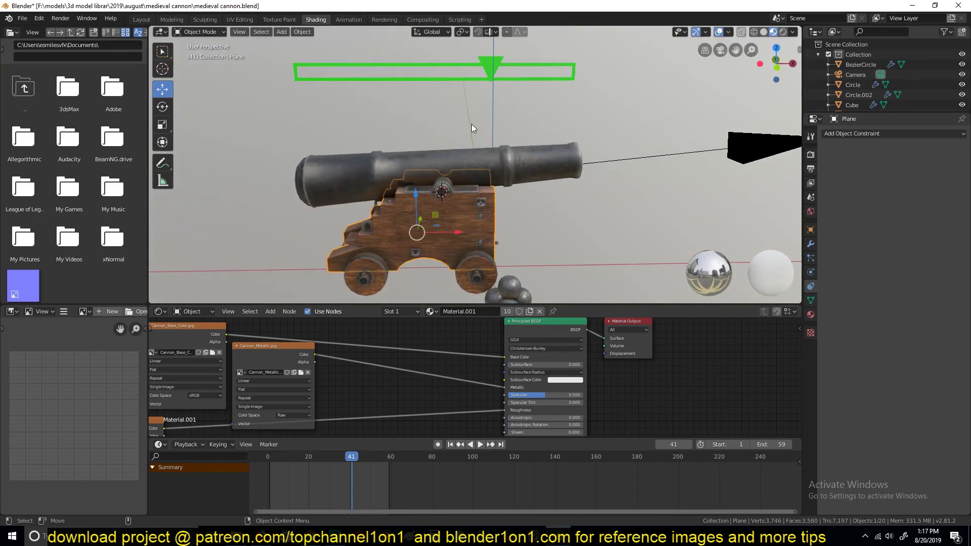
pyautogui.moveTo(468, 258); pyautogui.dragTo(501, 252, button='middle')
pyautogui.moveTo(522, 81); pyautogui.dragTo(495, 64, button='middle')
pyautogui.click(631, 163)
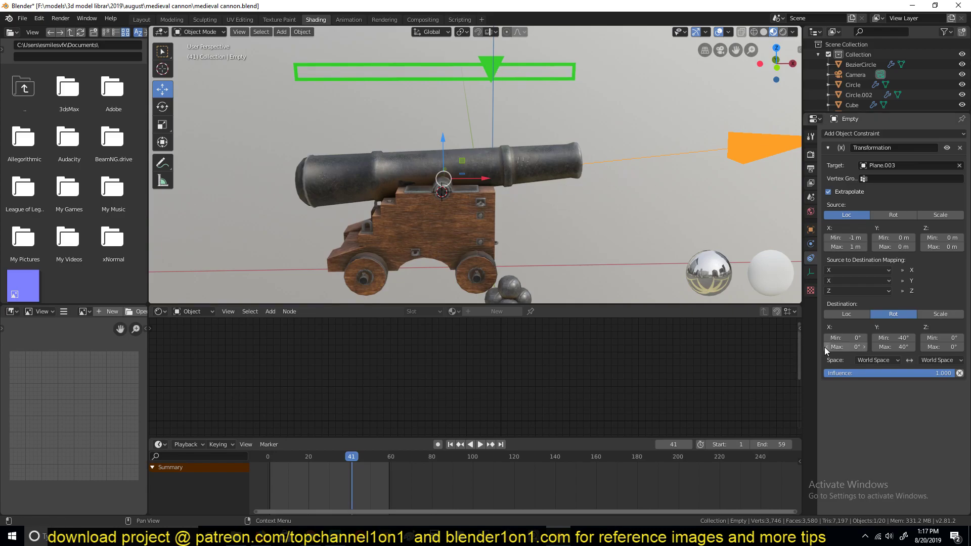
# Set the Transformation constraint's Owner and Target Space to Local Space.
pyautogui.click(867, 360)
pyautogui.click(871, 380)
pyautogui.click(929, 360)
pyautogui.click(925, 380)
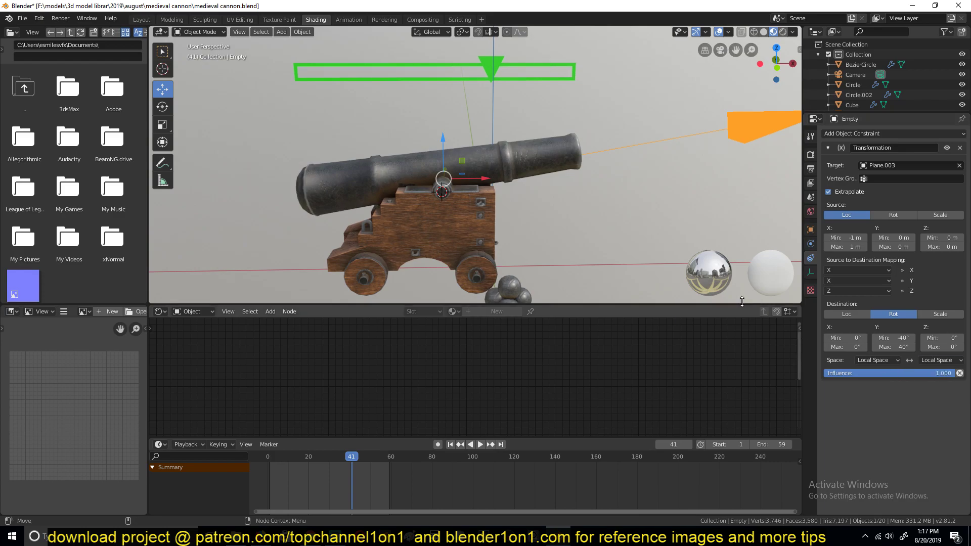
# Move the cannon carriage to test the Local Space setting.
pyautogui.click(481, 218)
pyautogui.press('g')
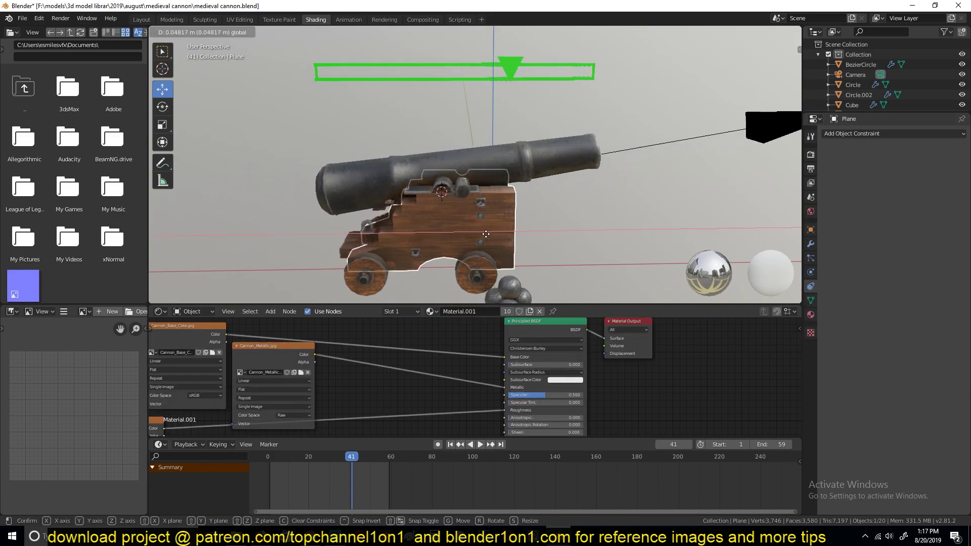
pyautogui.click(477, 189)
pyautogui.moveTo(524, 178); pyautogui.dragTo(521, 175, button='middle')
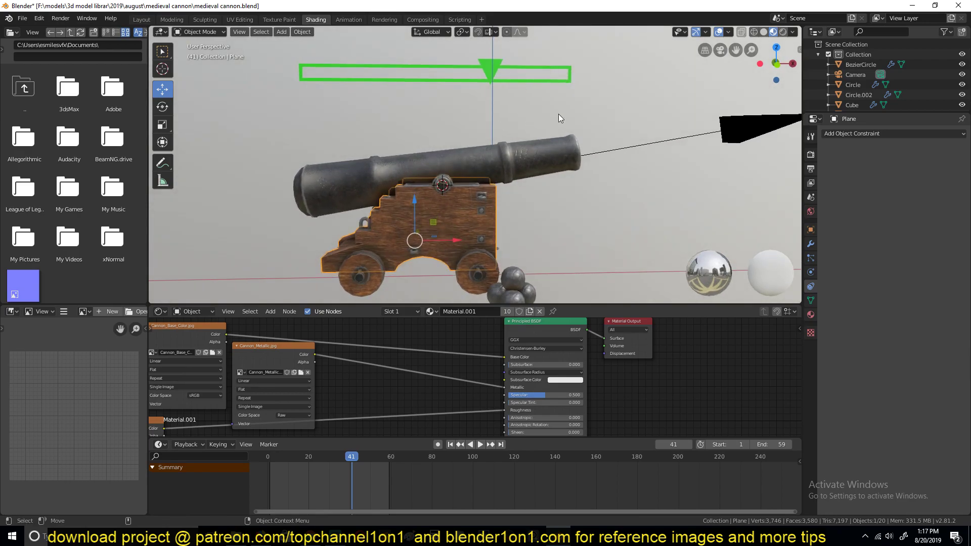
pyautogui.click(606, 148)
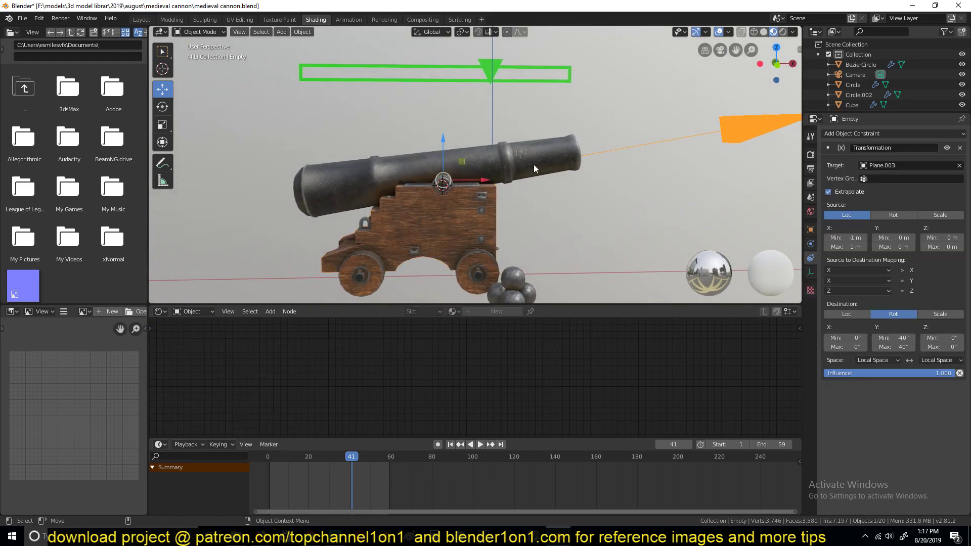
# Try sliding the triangle along X and the cannon sideways, undoing the cannon's move.
pyautogui.click(466, 239)
pyautogui.click(495, 63)
pyautogui.press('g')
pyautogui.press('x')
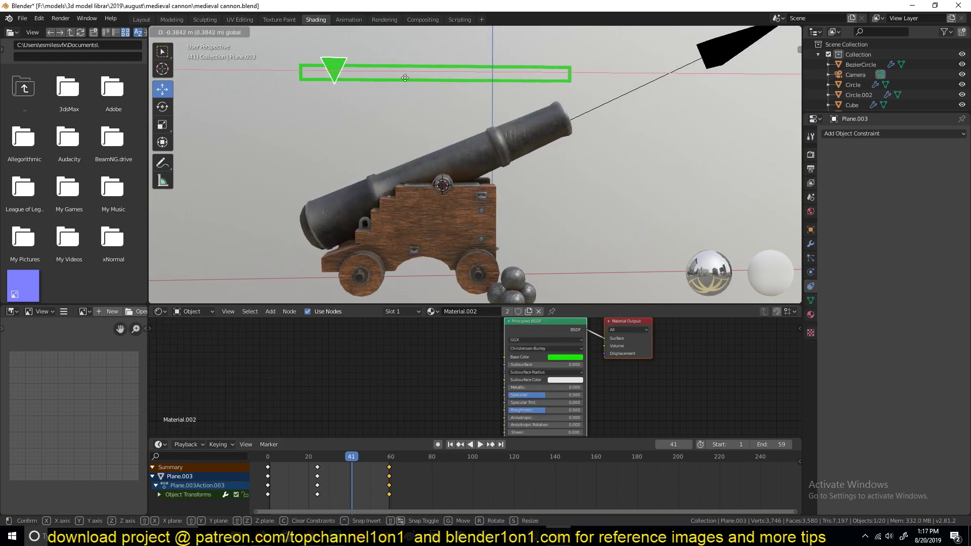
pyautogui.press('Escape')
pyautogui.click(456, 221)
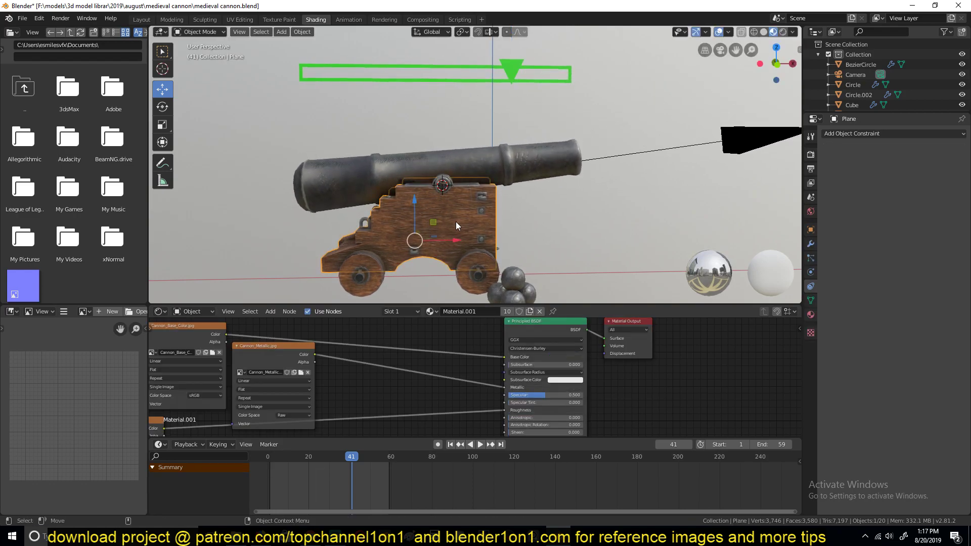
pyautogui.moveTo(442, 241); pyautogui.dragTo(405, 241)
pyautogui.hotkey('ctrl', 'z')
# Reset the constraint's Owner and Target Space back to World Space.
pyautogui.click(668, 152)
pyautogui.click(875, 361)
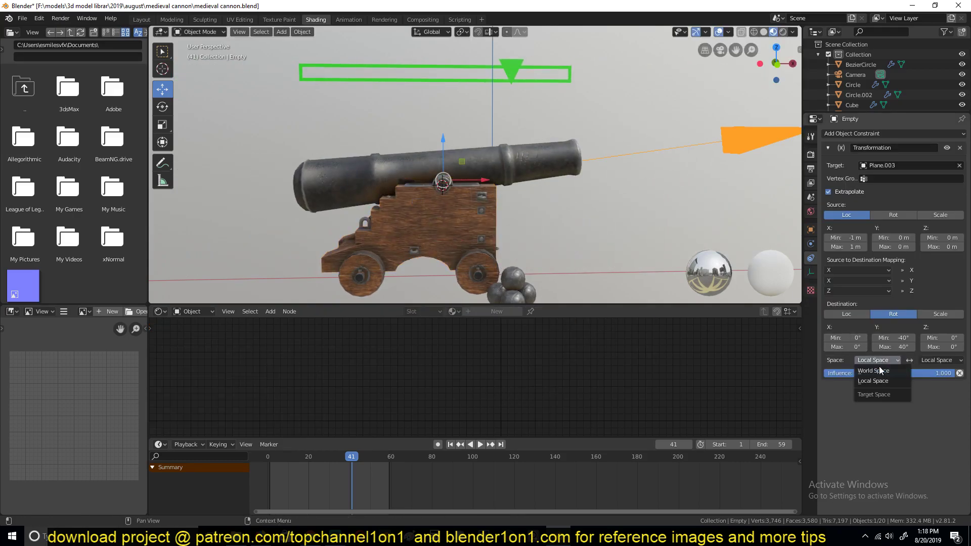
pyautogui.click(878, 370)
pyautogui.click(929, 358)
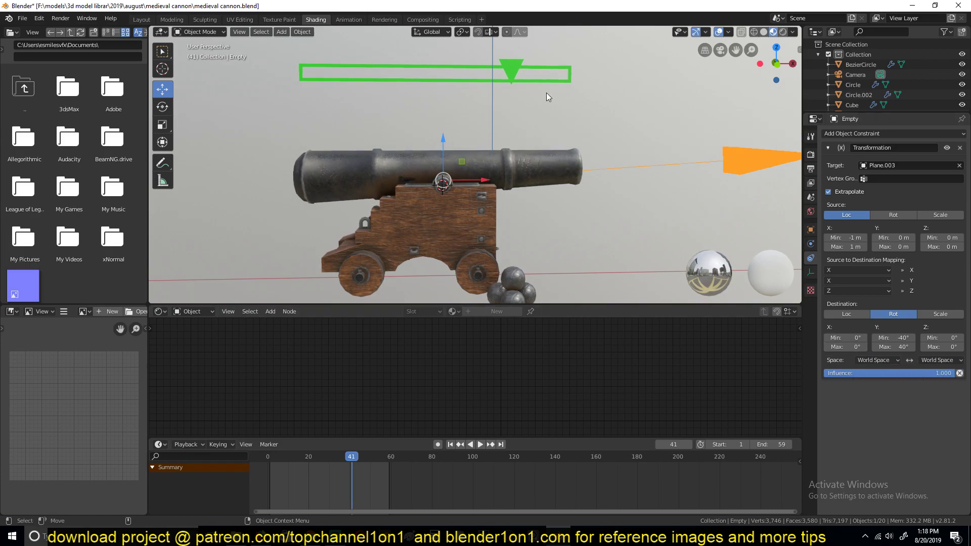
pyautogui.click(510, 75)
# Test-move the cannon carriage again and cancel the move.
pyautogui.click(461, 208)
pyautogui.press('g')
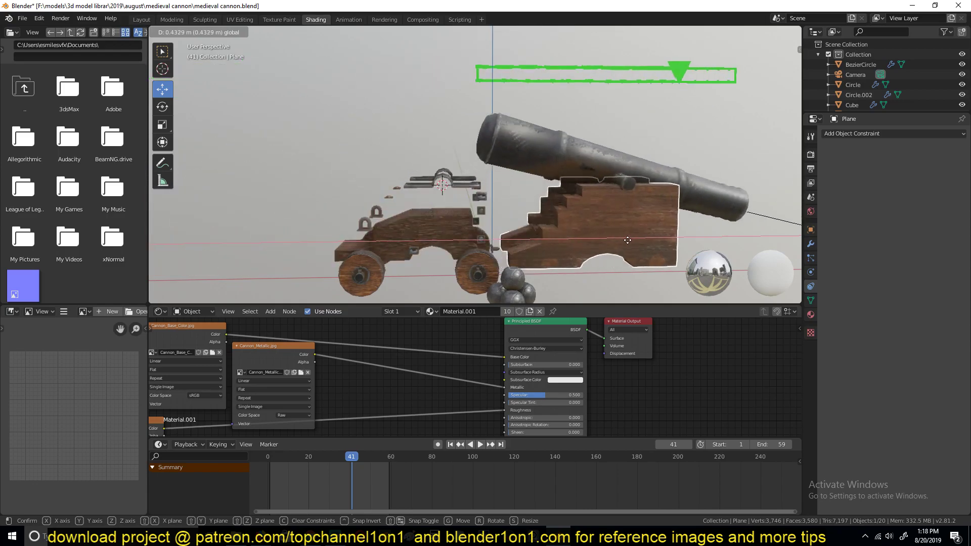
pyautogui.rightClick(404, 168)
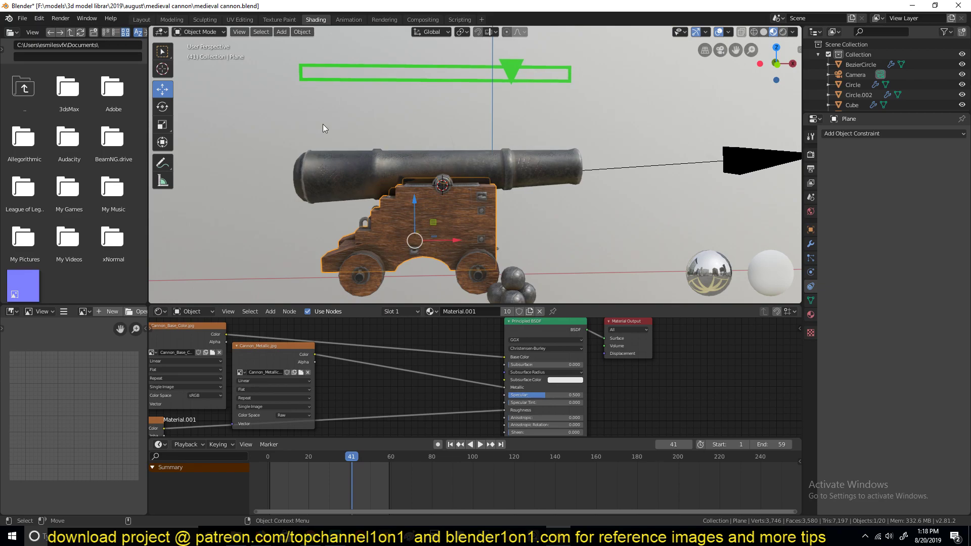
pyautogui.moveTo(439, 130); pyautogui.dragTo(457, 87, button='middle')
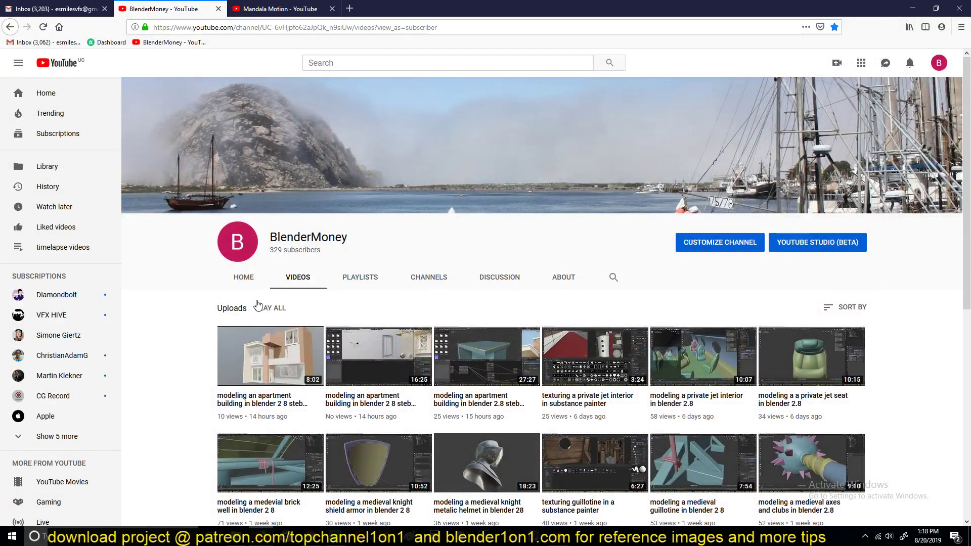
pyautogui.scroll(-1, 265, 324)
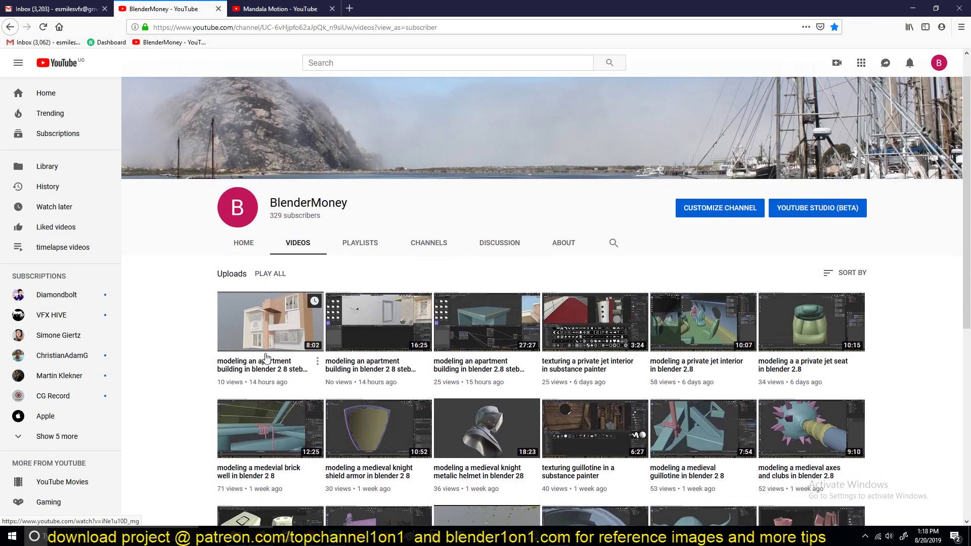